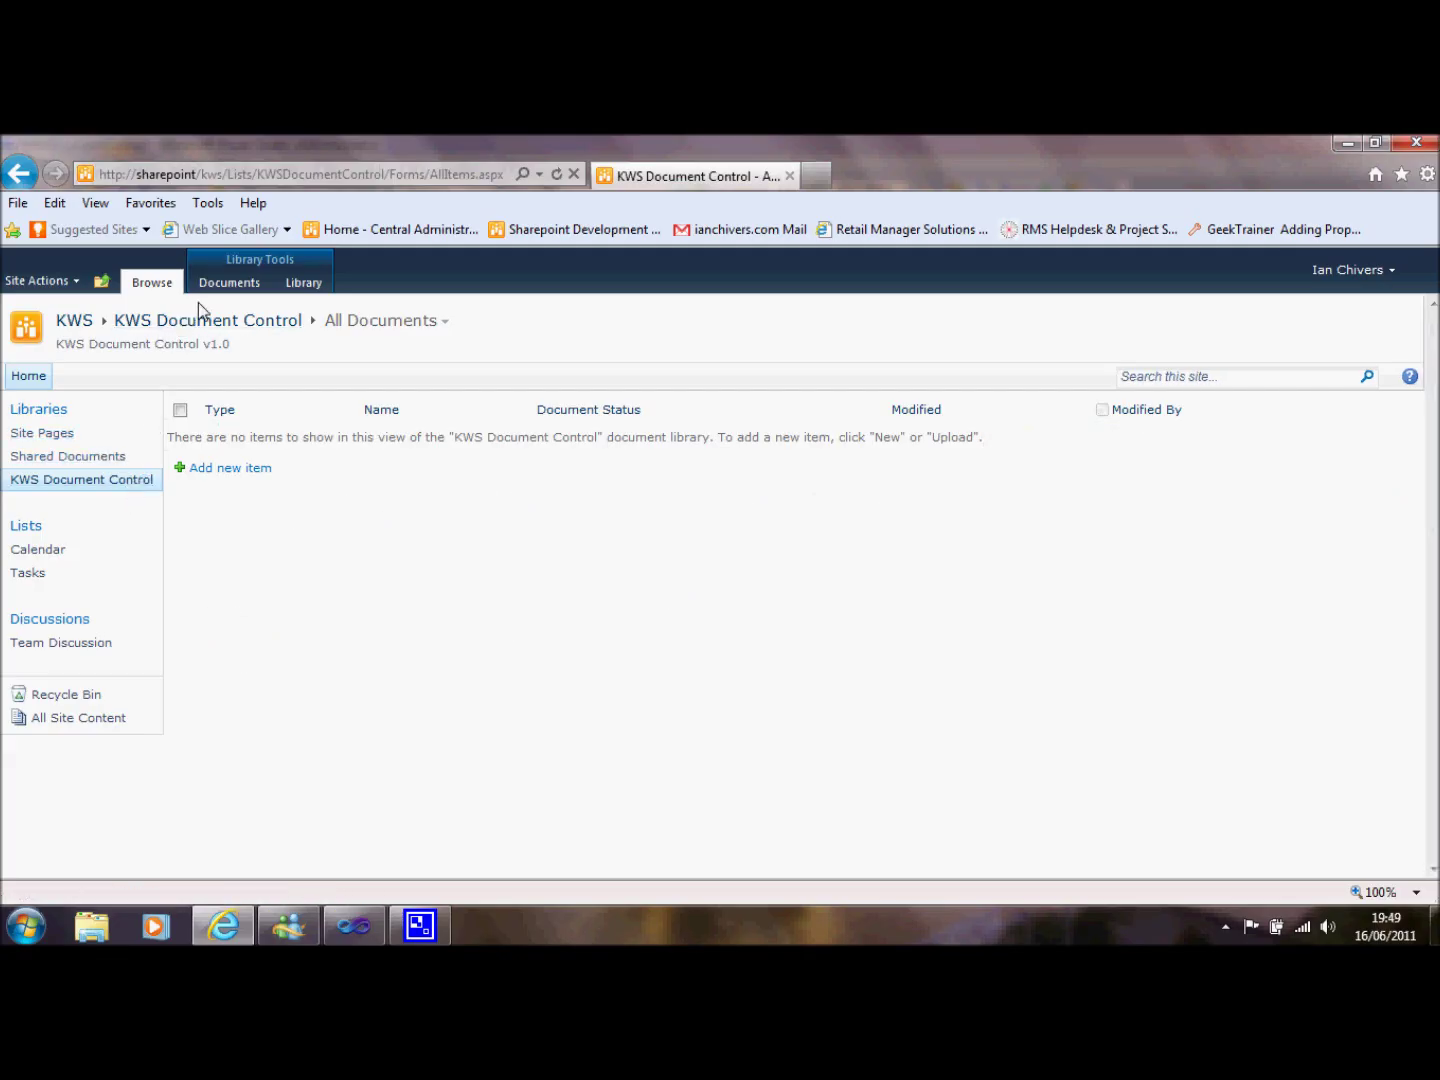
Show the Documents ribbon commands for the empty KWS Document Control library.
left_click(230, 283)
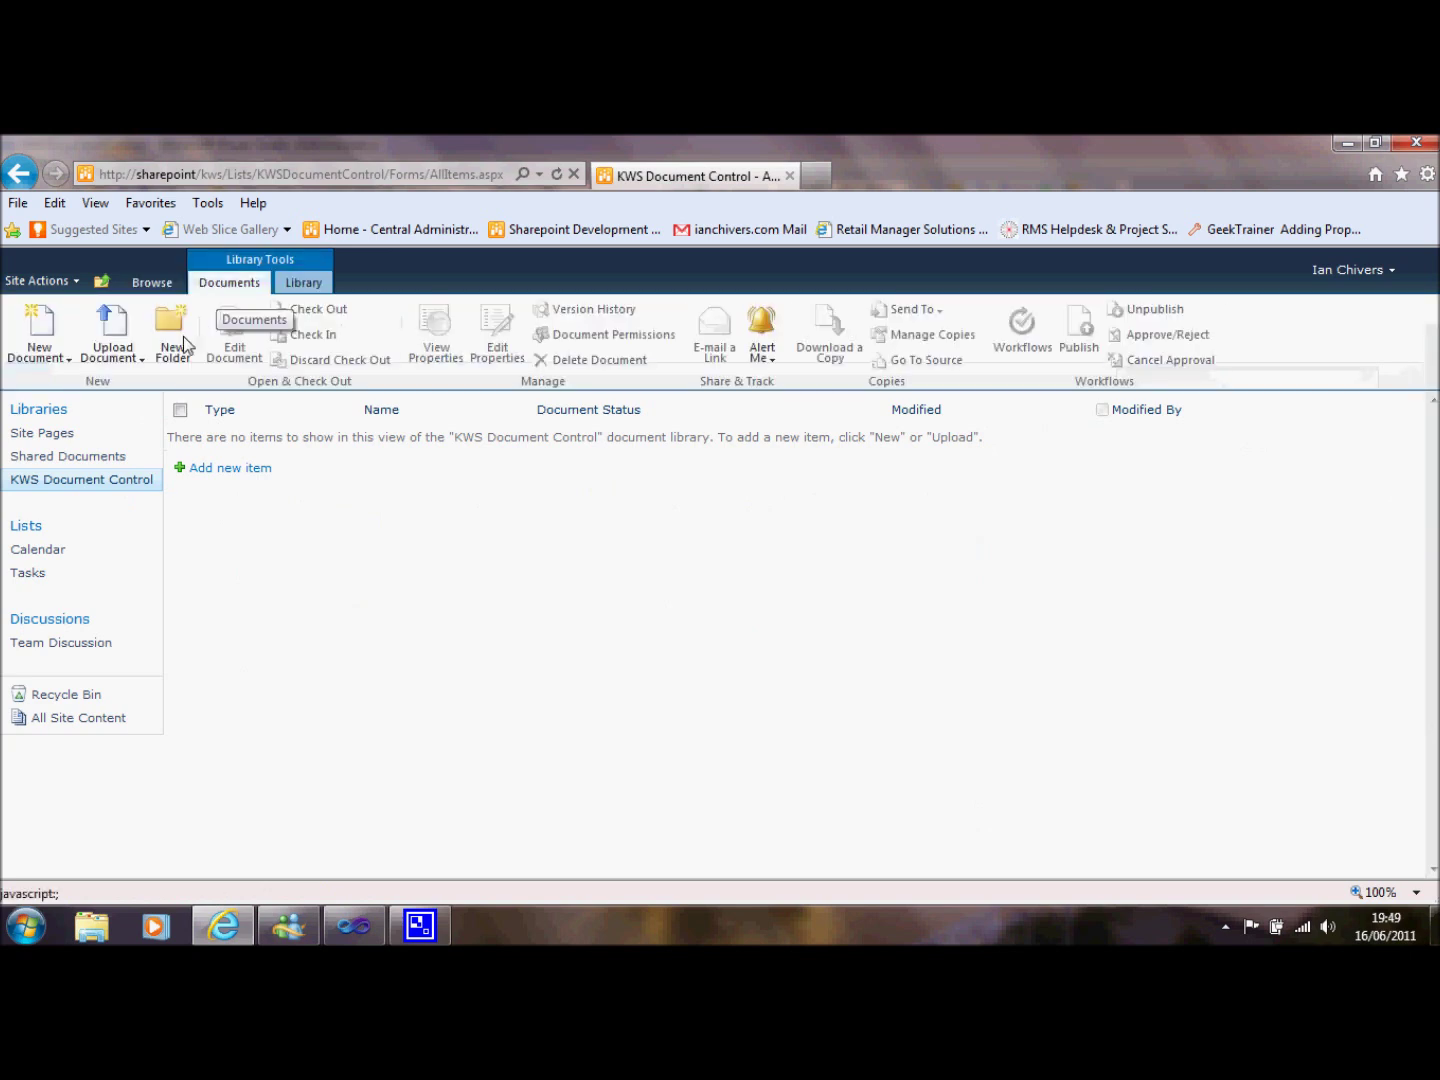
Create a new KWS Document so Document.dotx opens in Word.
left_click(57, 358)
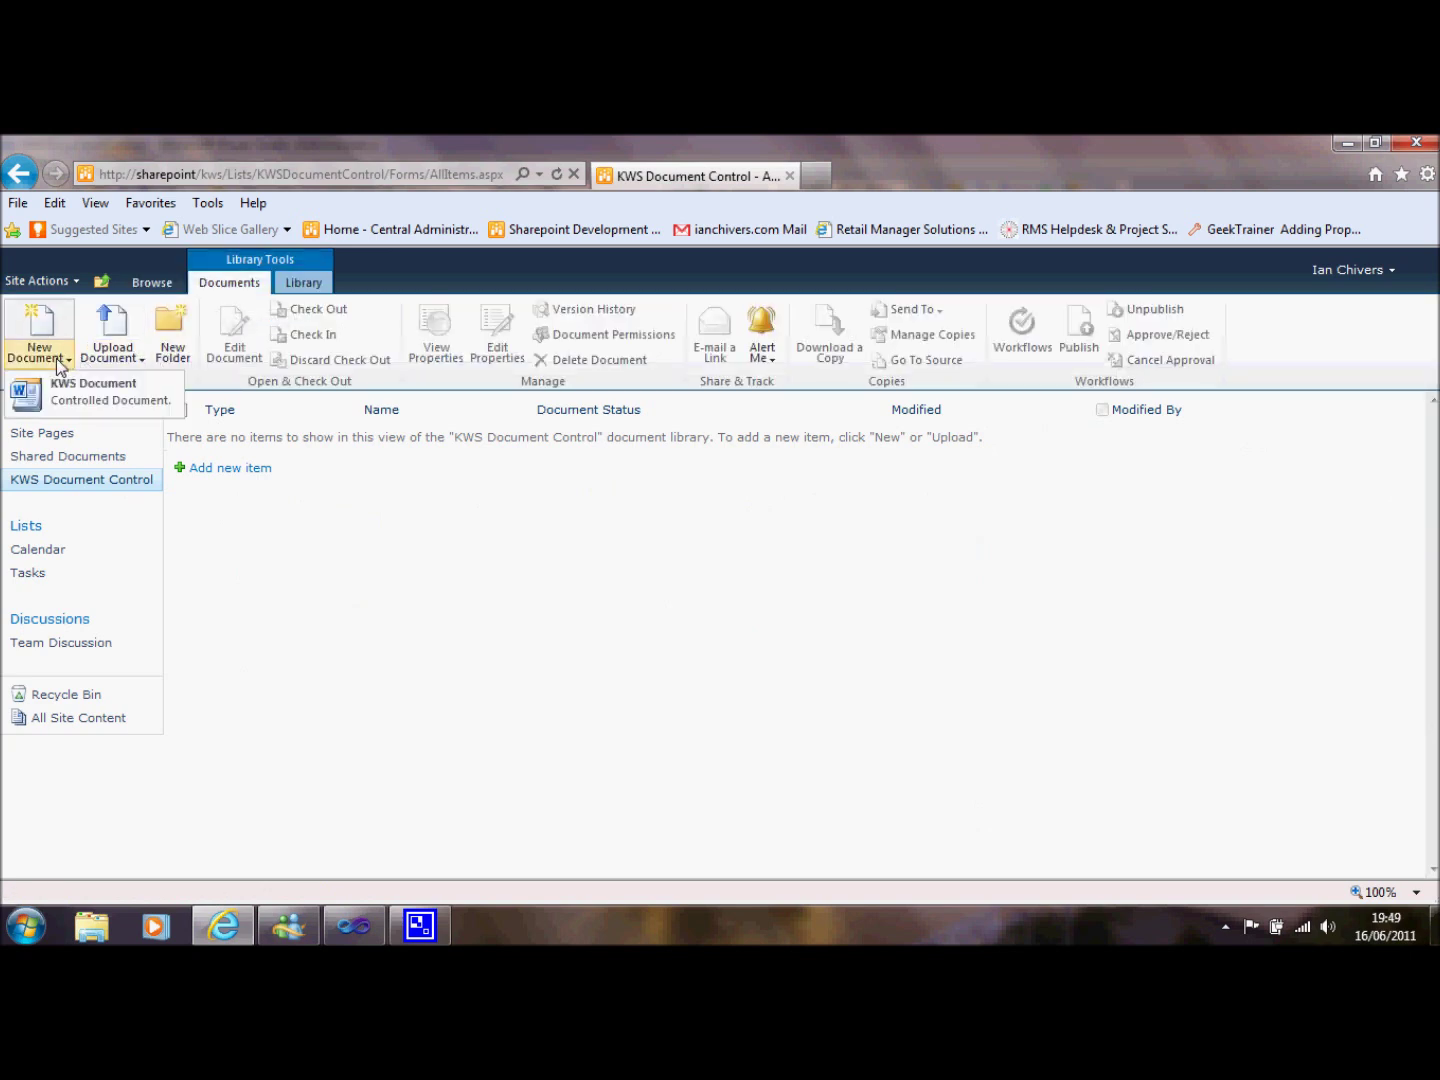
left_click(100, 401)
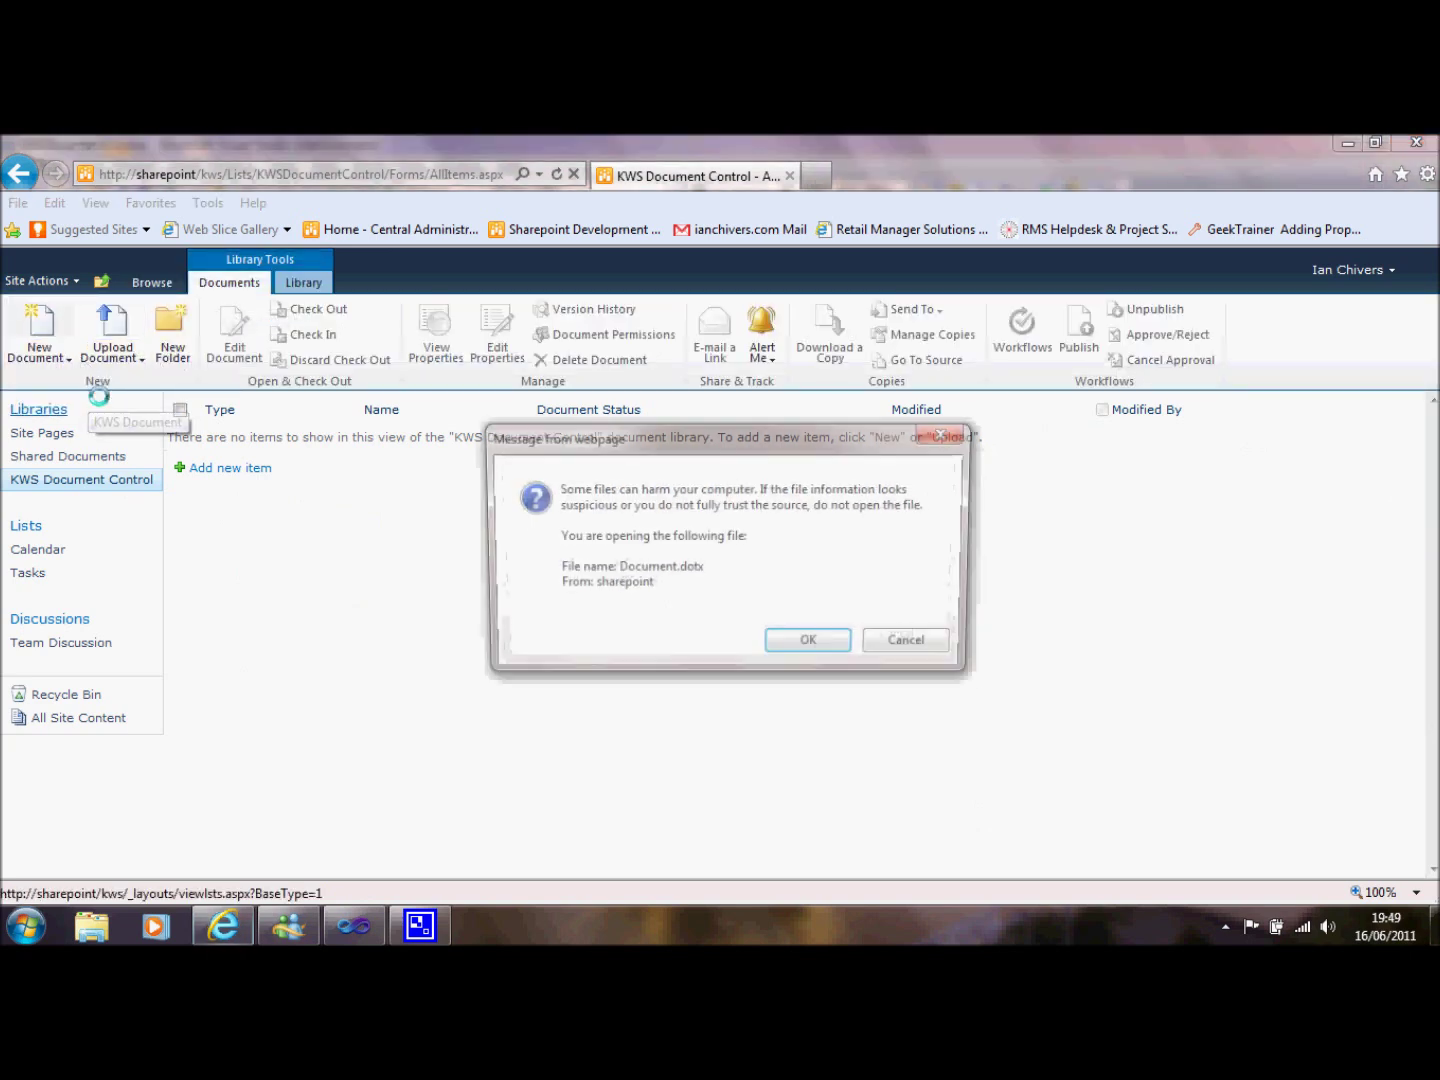
left_click(803, 650)
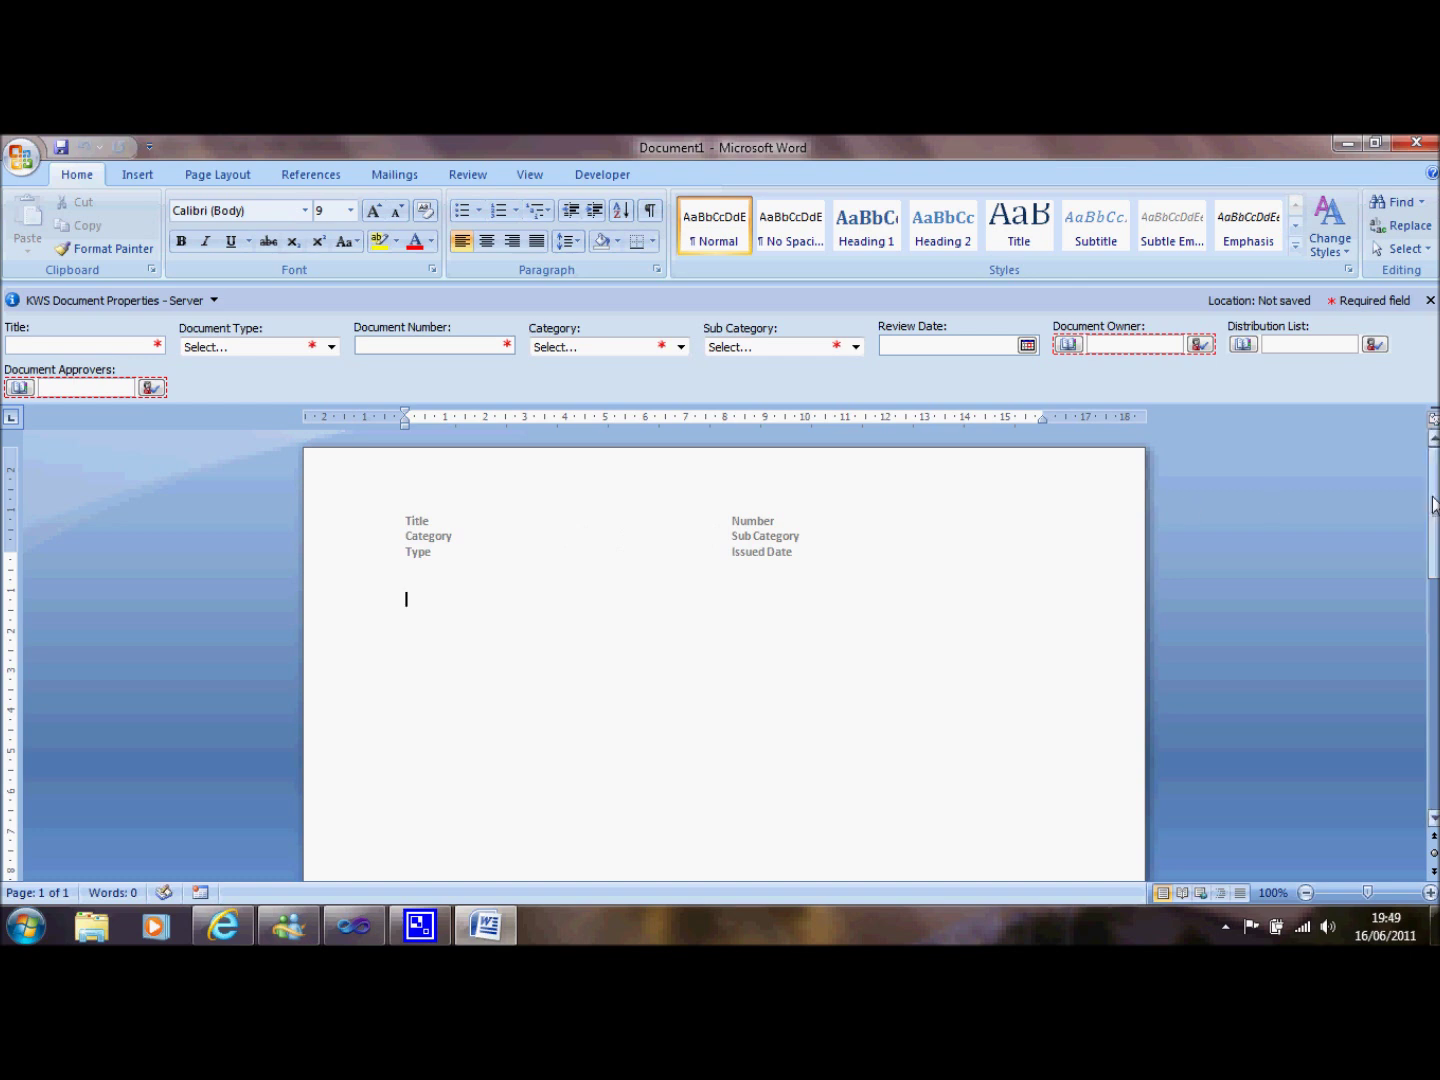
mouse_move(1434, 505)
left_mouse_down()
mouse_move(1435, 762)
mouse_move(1434, 510)
left_mouse_up()
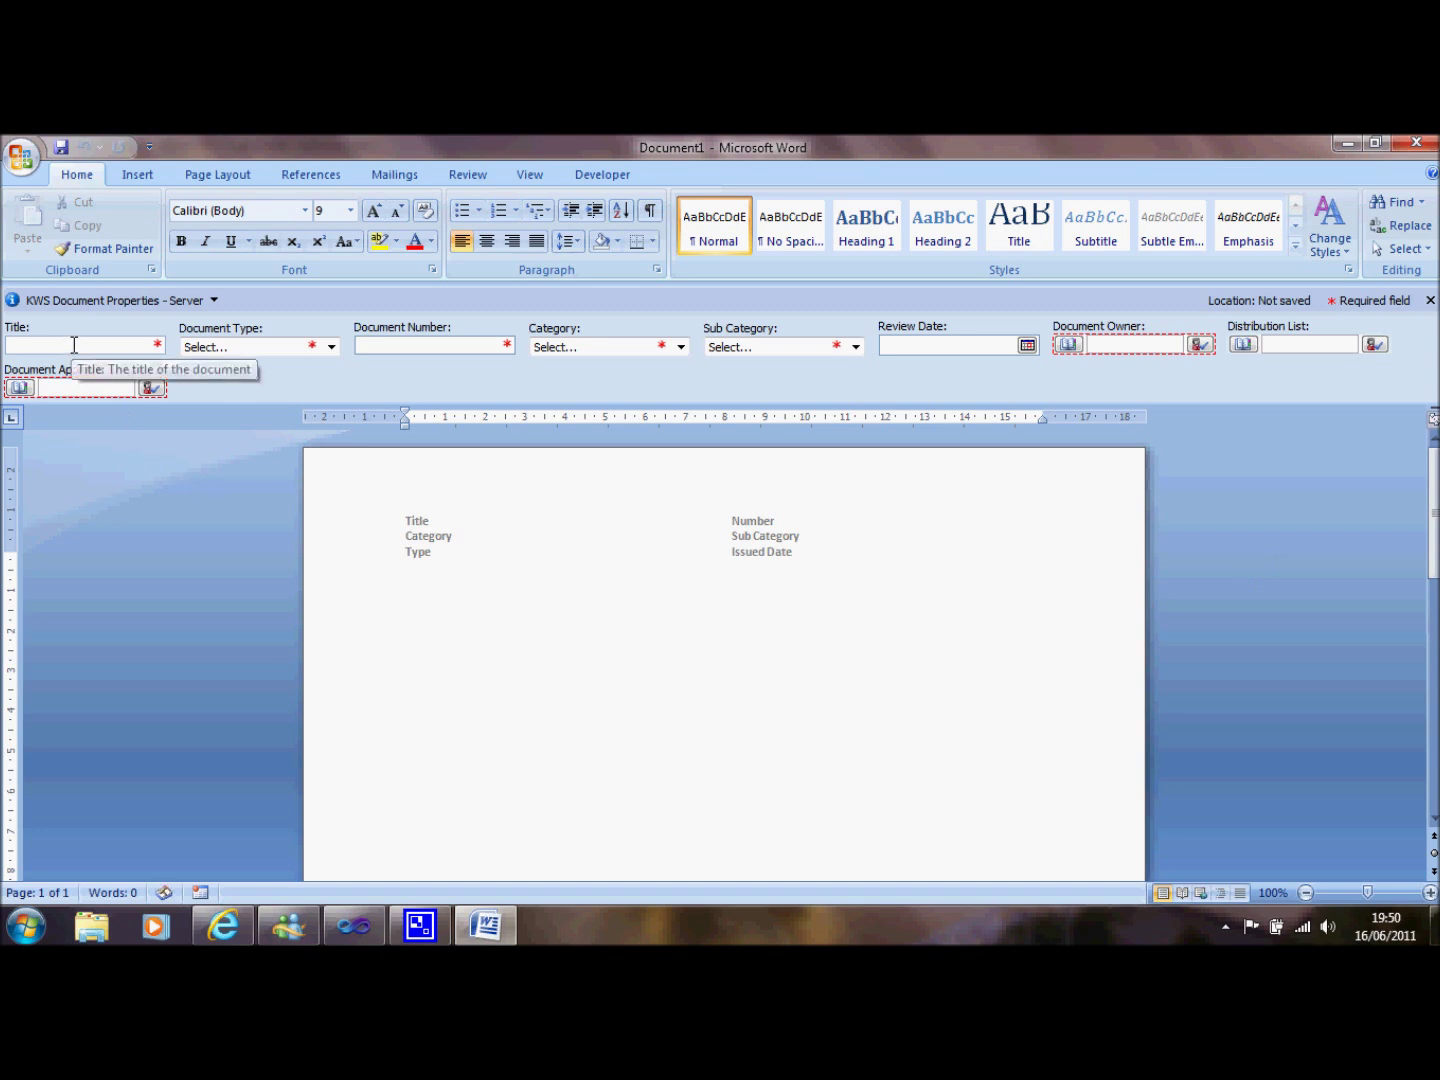
Set title Demo document, type Policy, number DEMO1, Category A and Sub Category Y.
type("Dem")
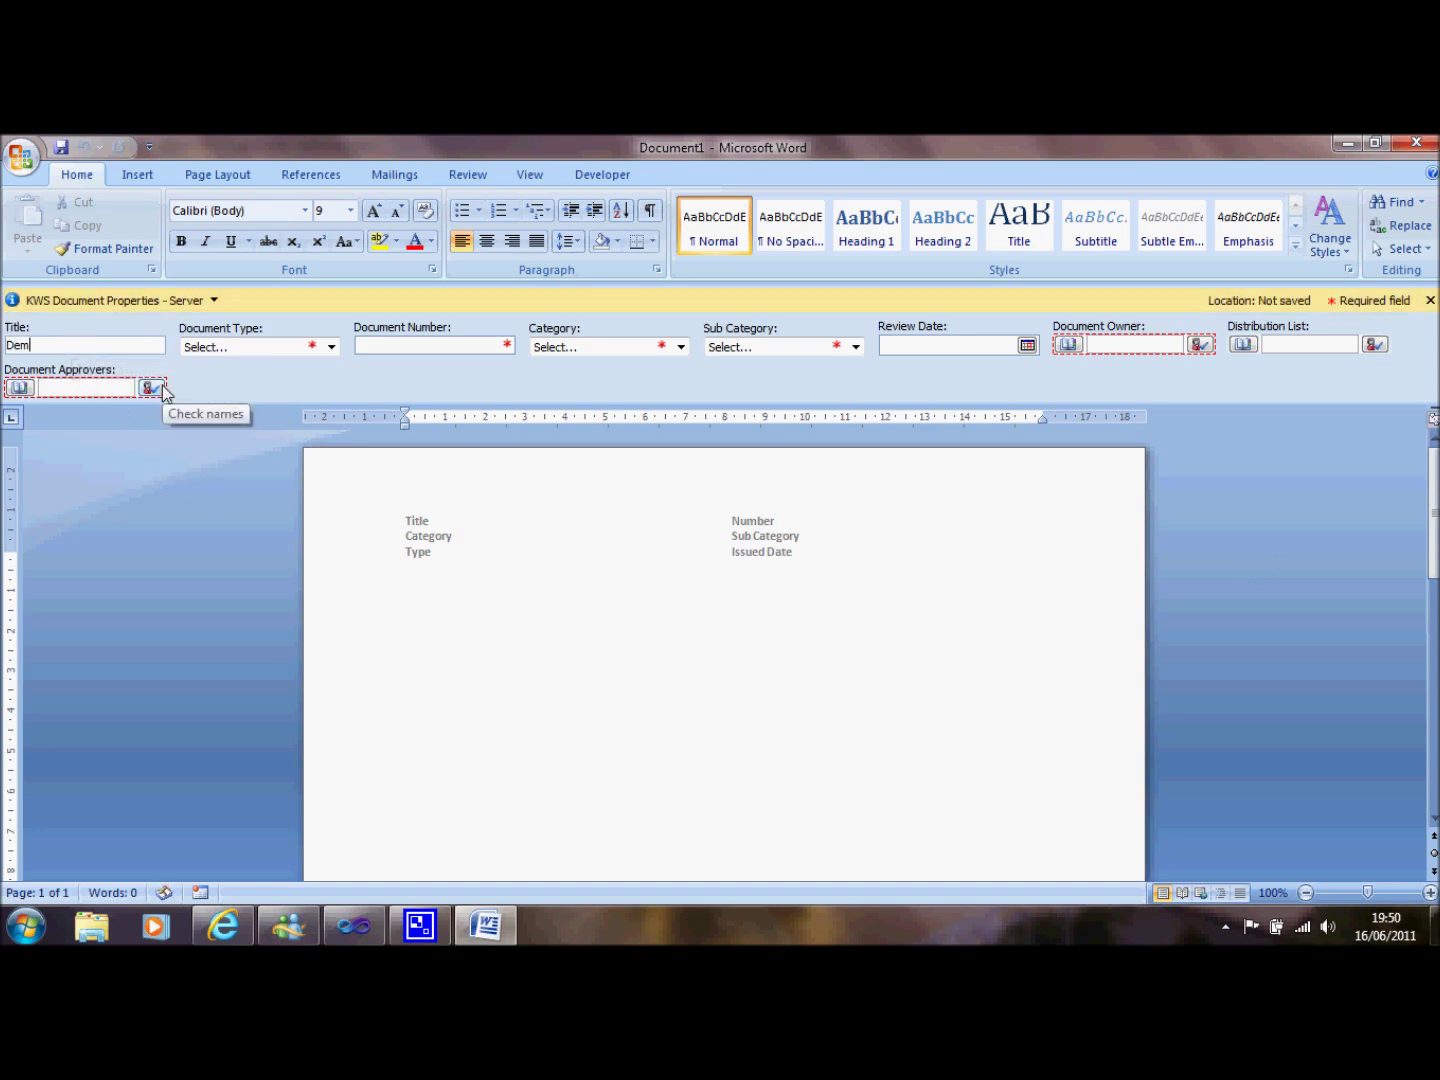
type("o document")
left_click(231, 347)
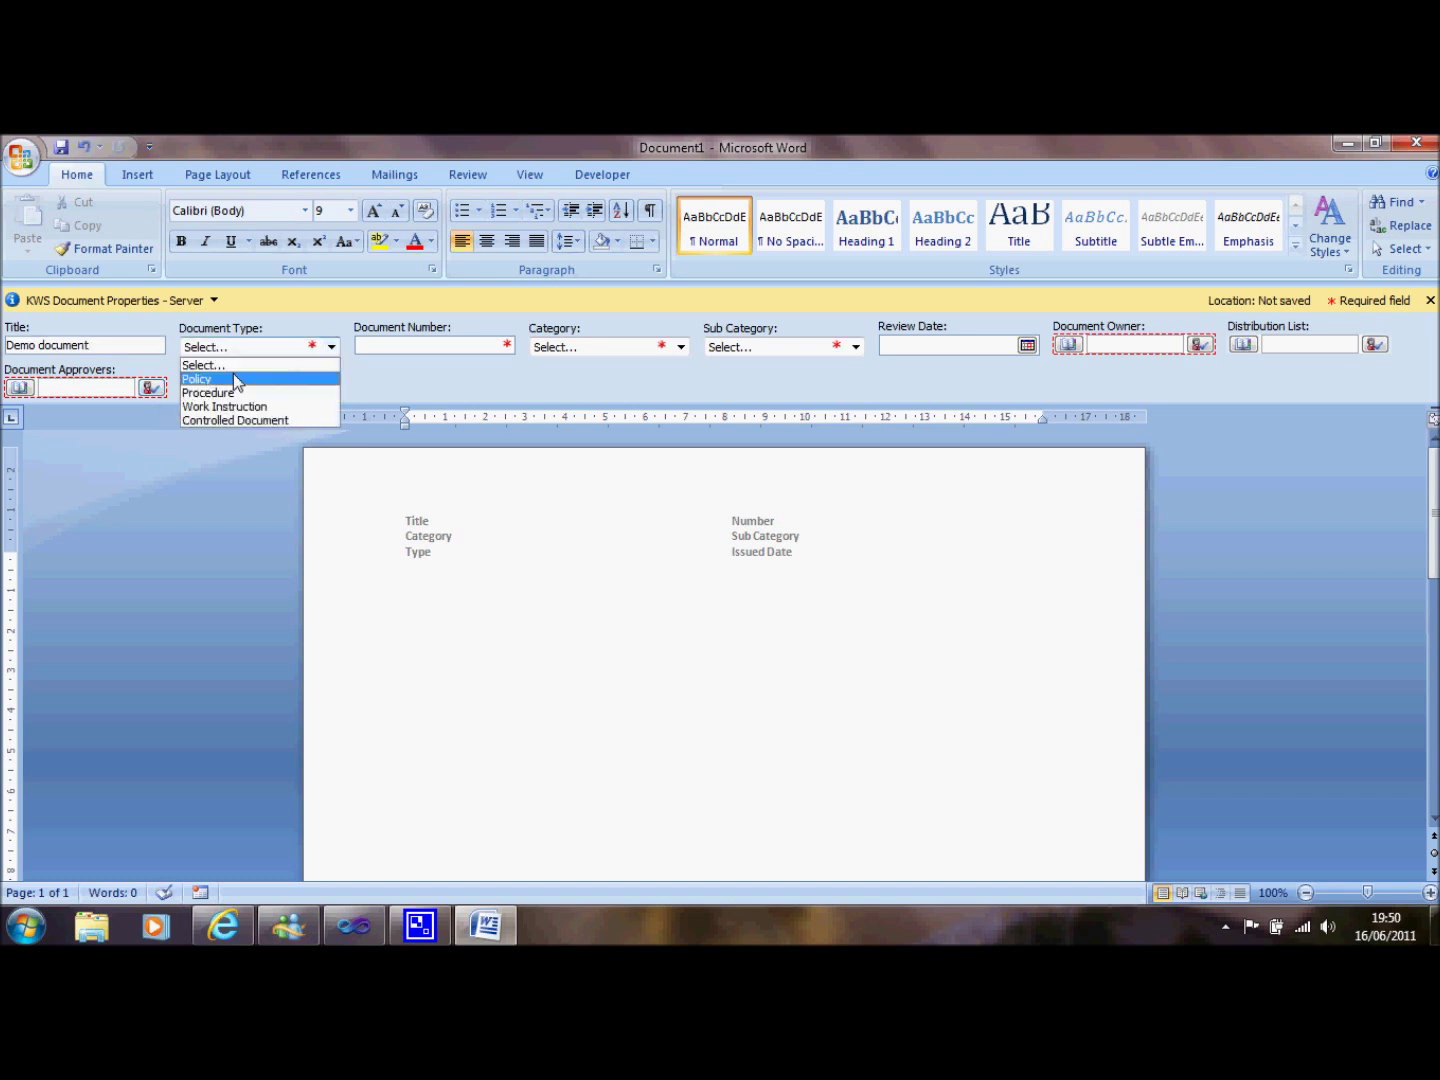
left_click(236, 380)
left_click(363, 346)
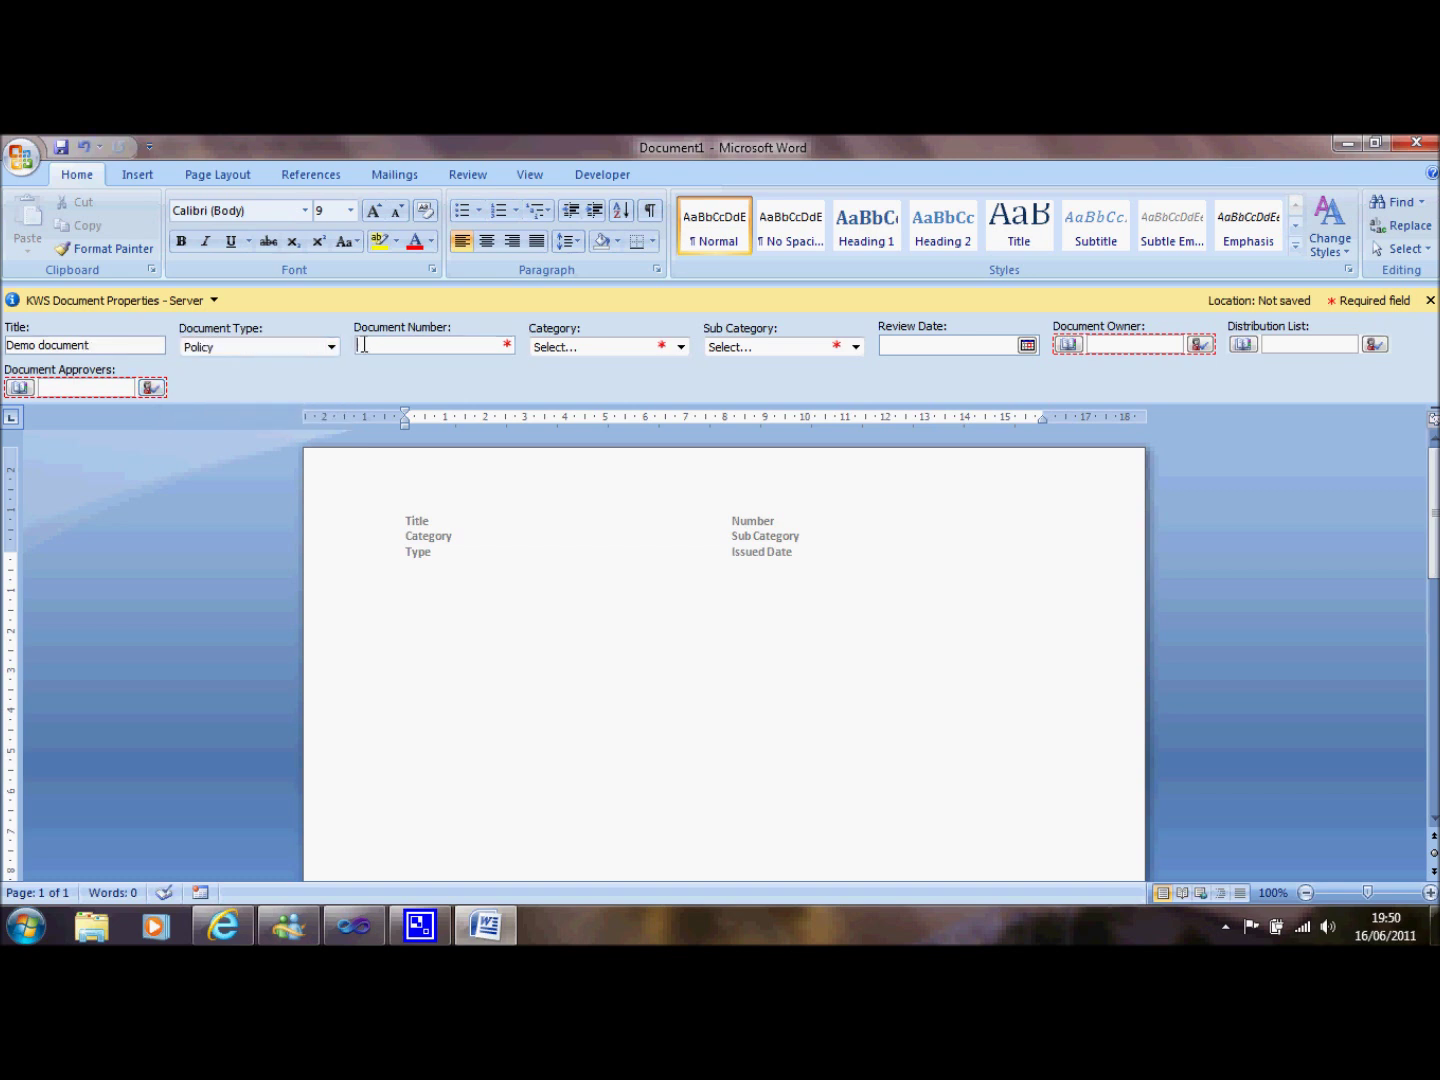
type("DEMO1")
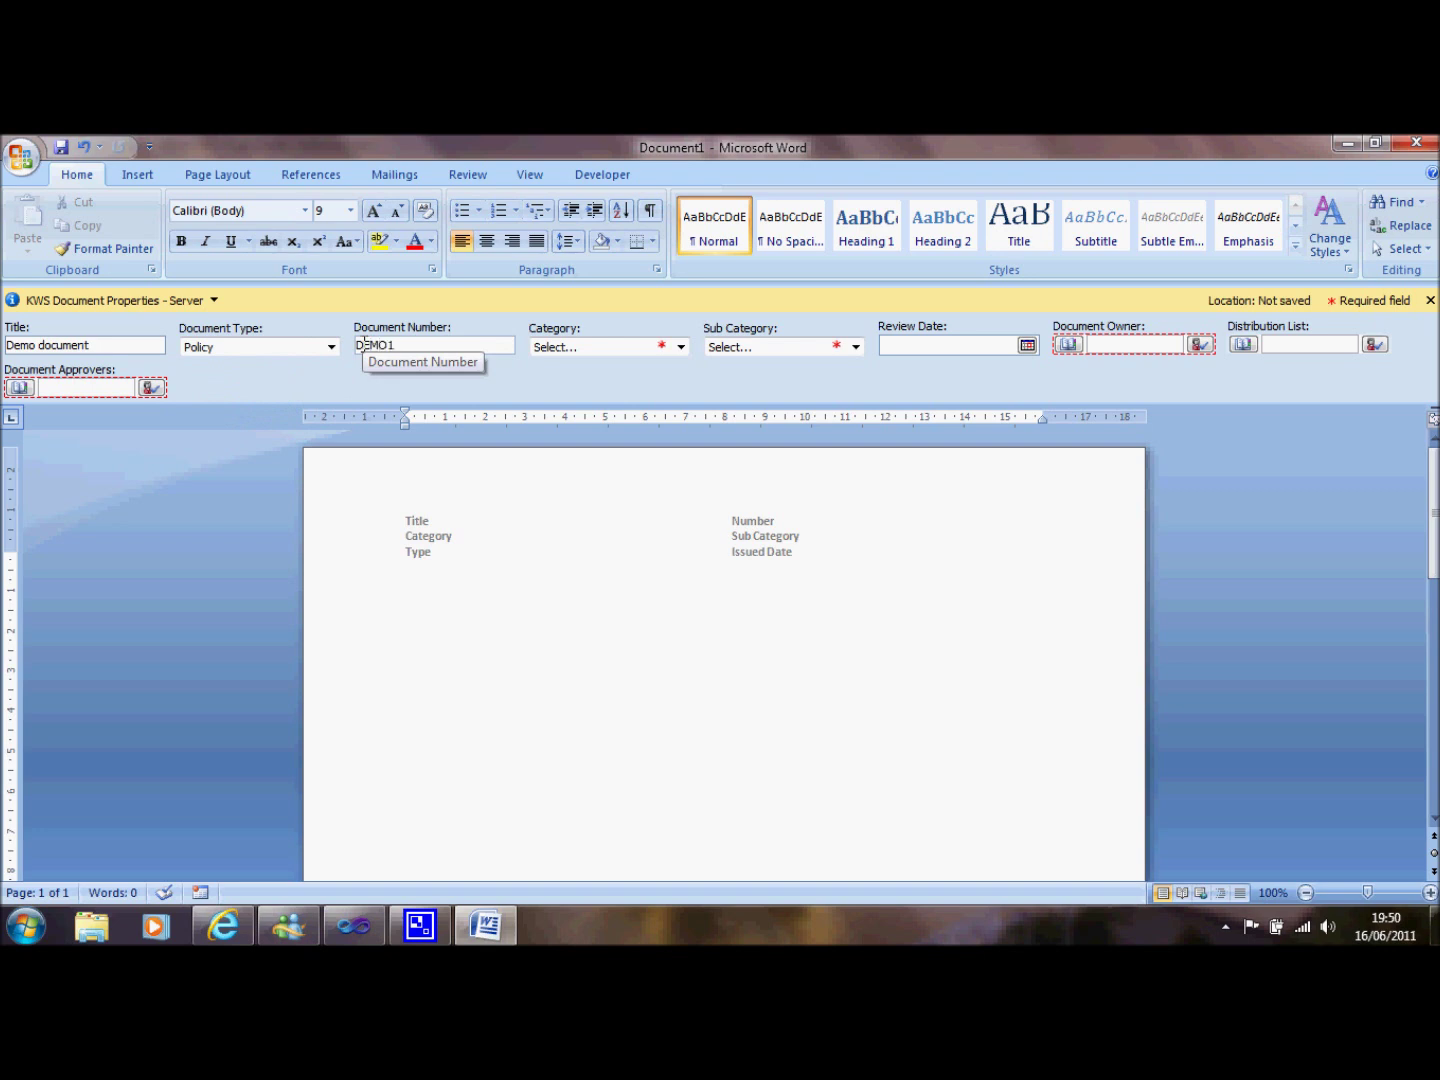
left_click(612, 350)
left_click(622, 377)
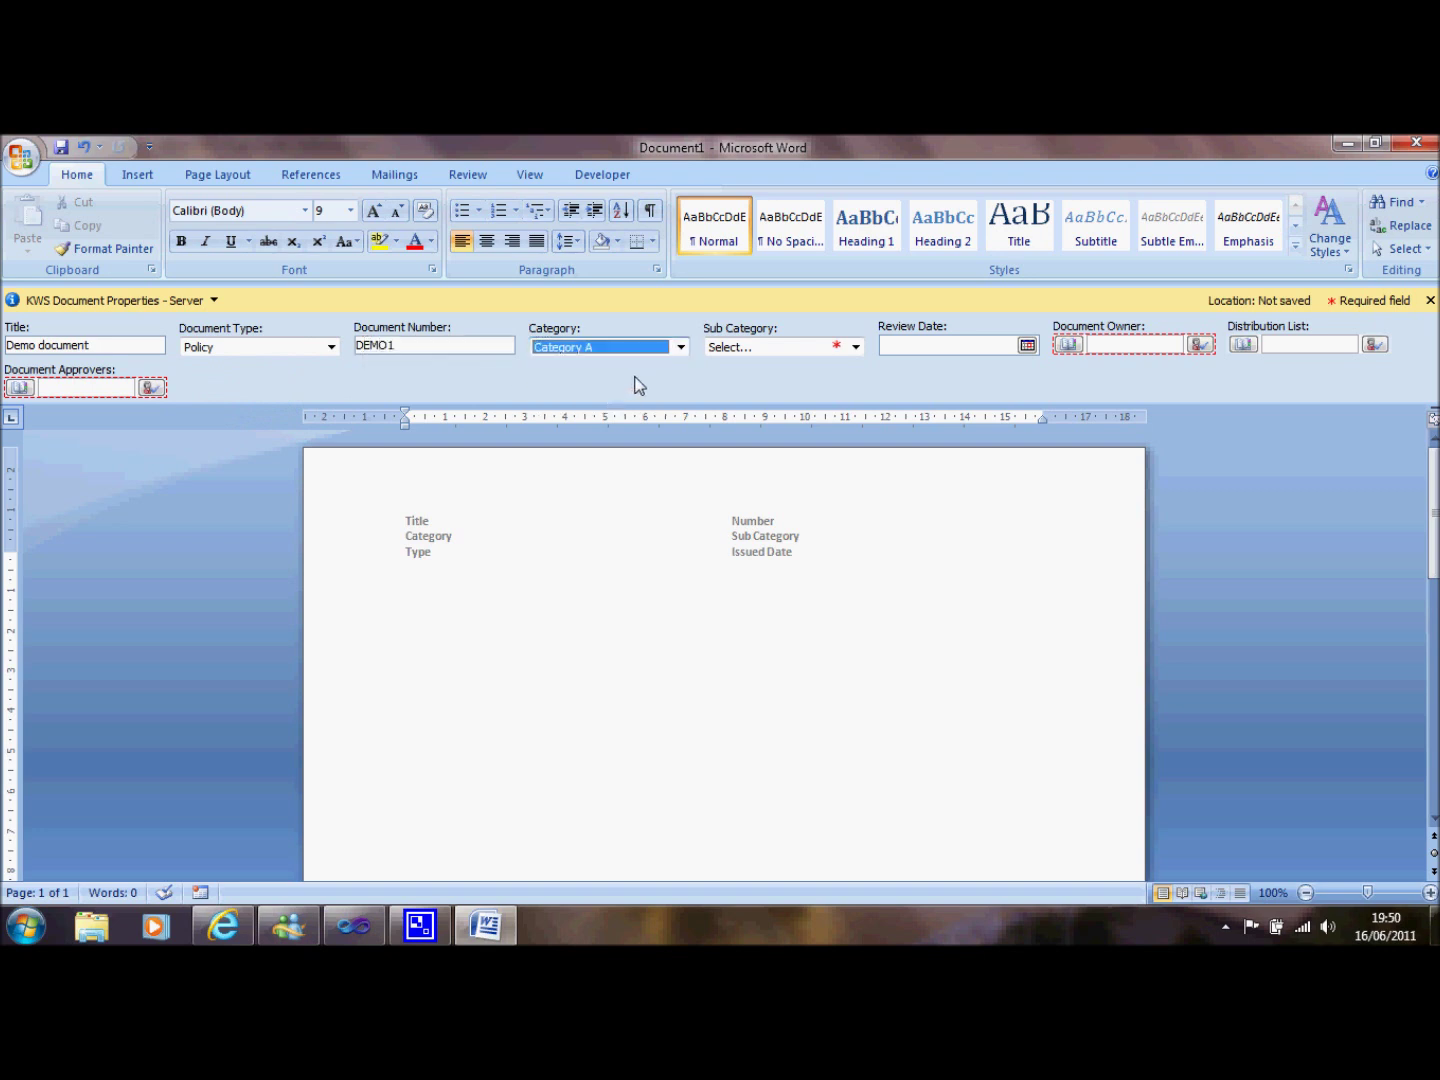
left_click(760, 347)
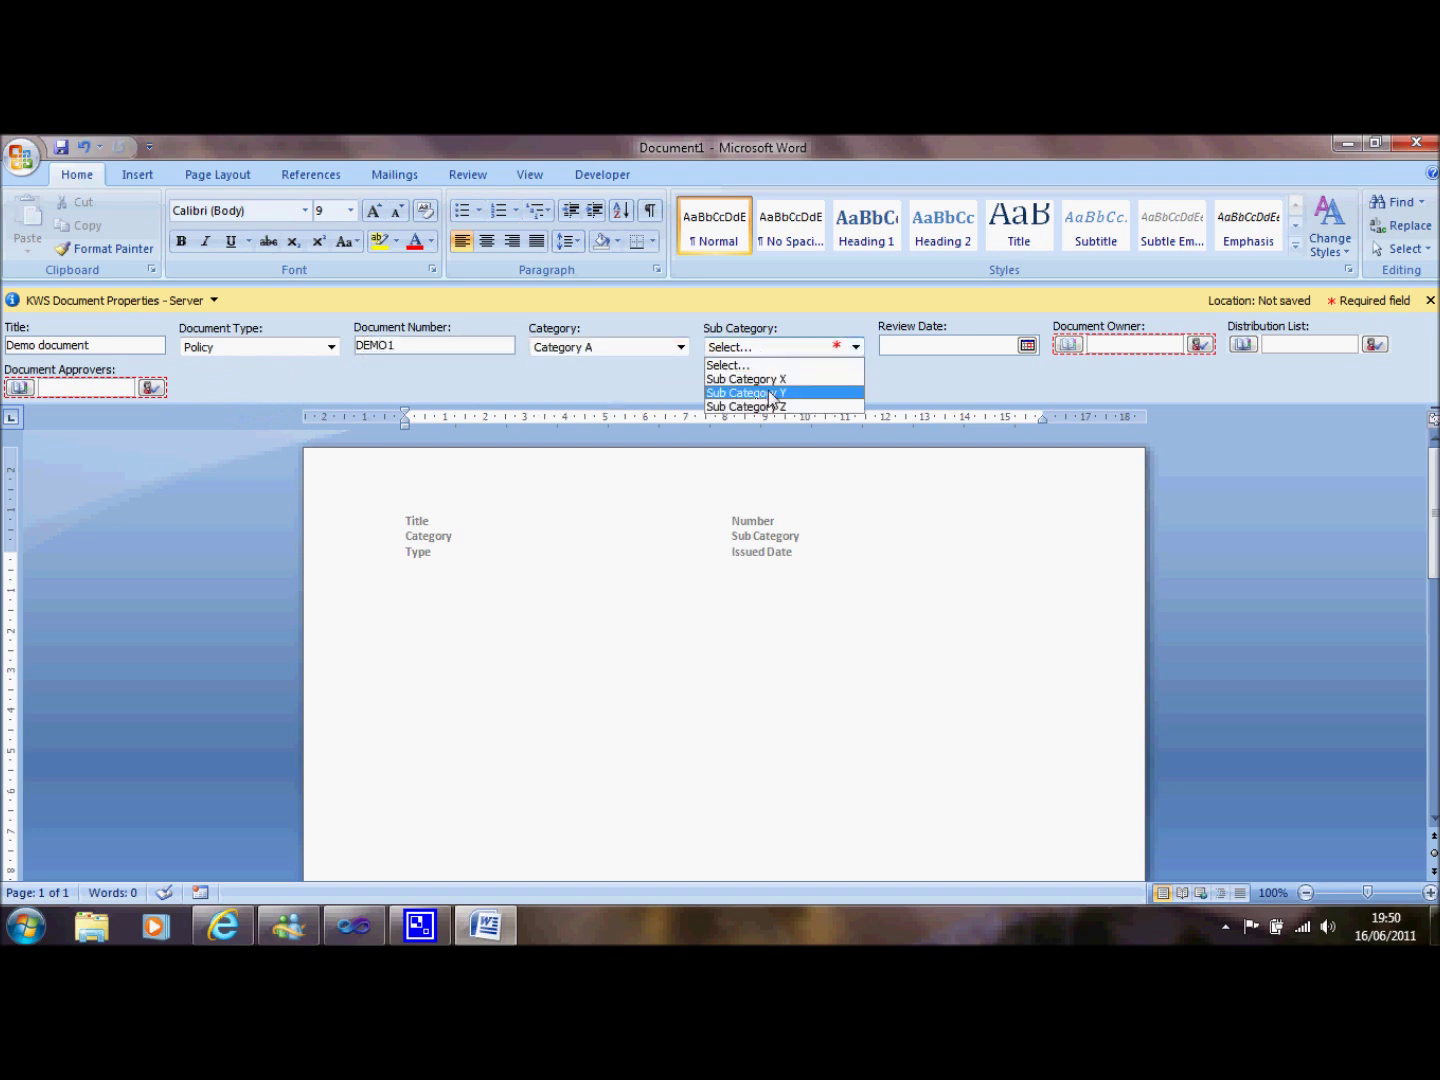
left_click(772, 398)
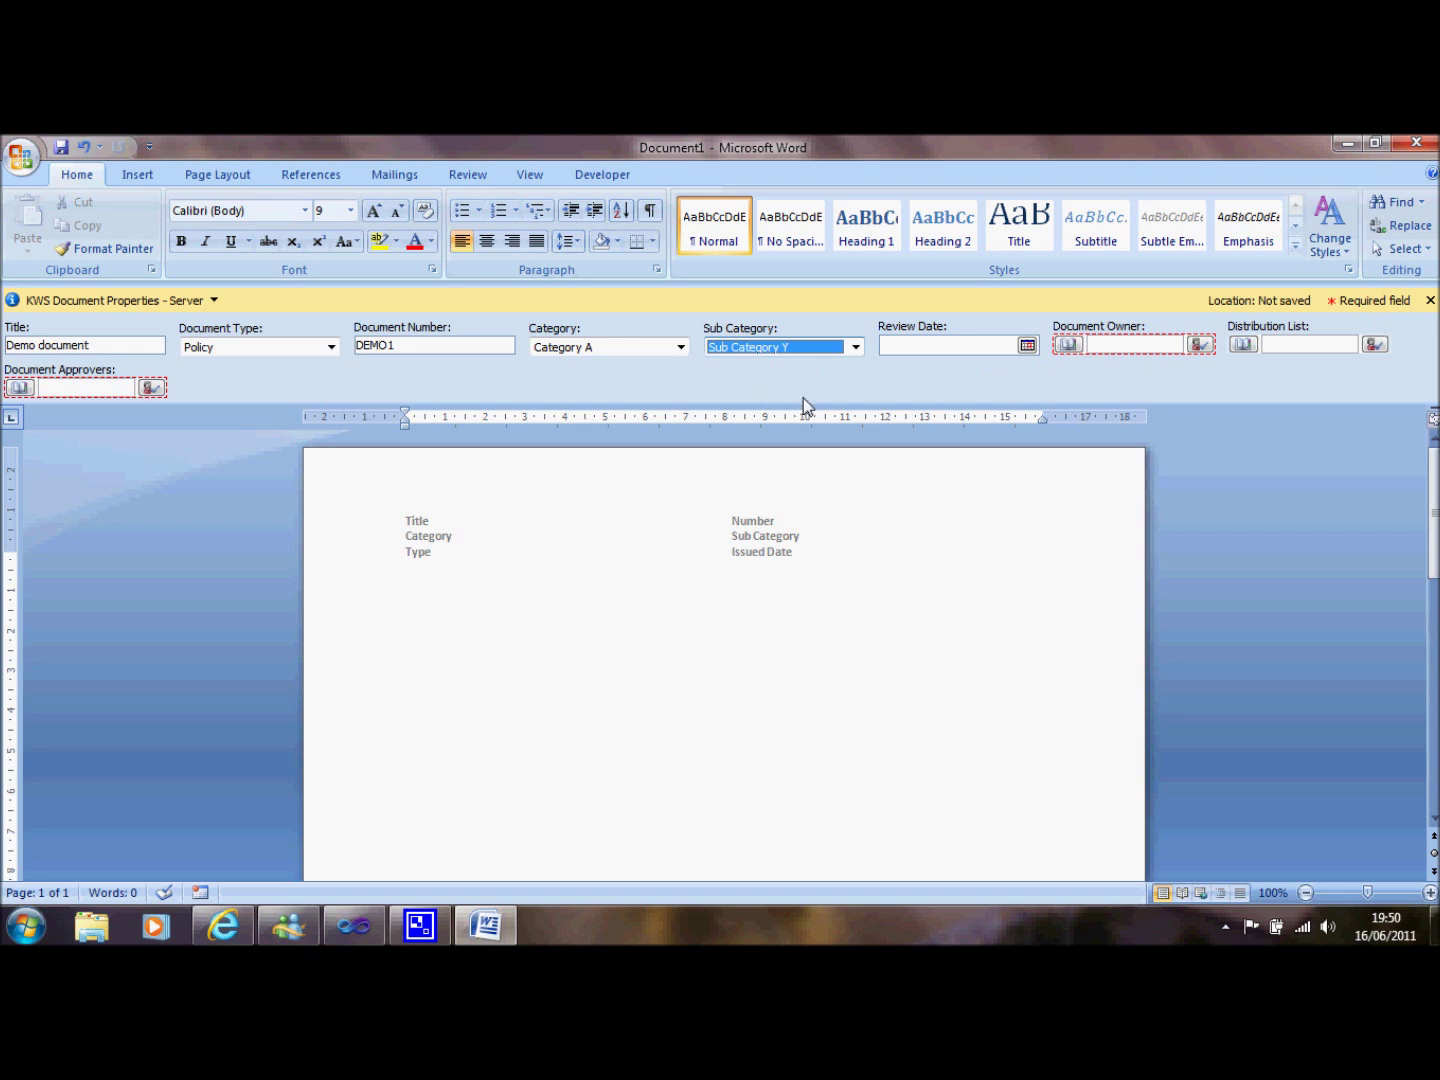
Enter the document owner's and approver's names and resolve them.
left_click(1104, 345)
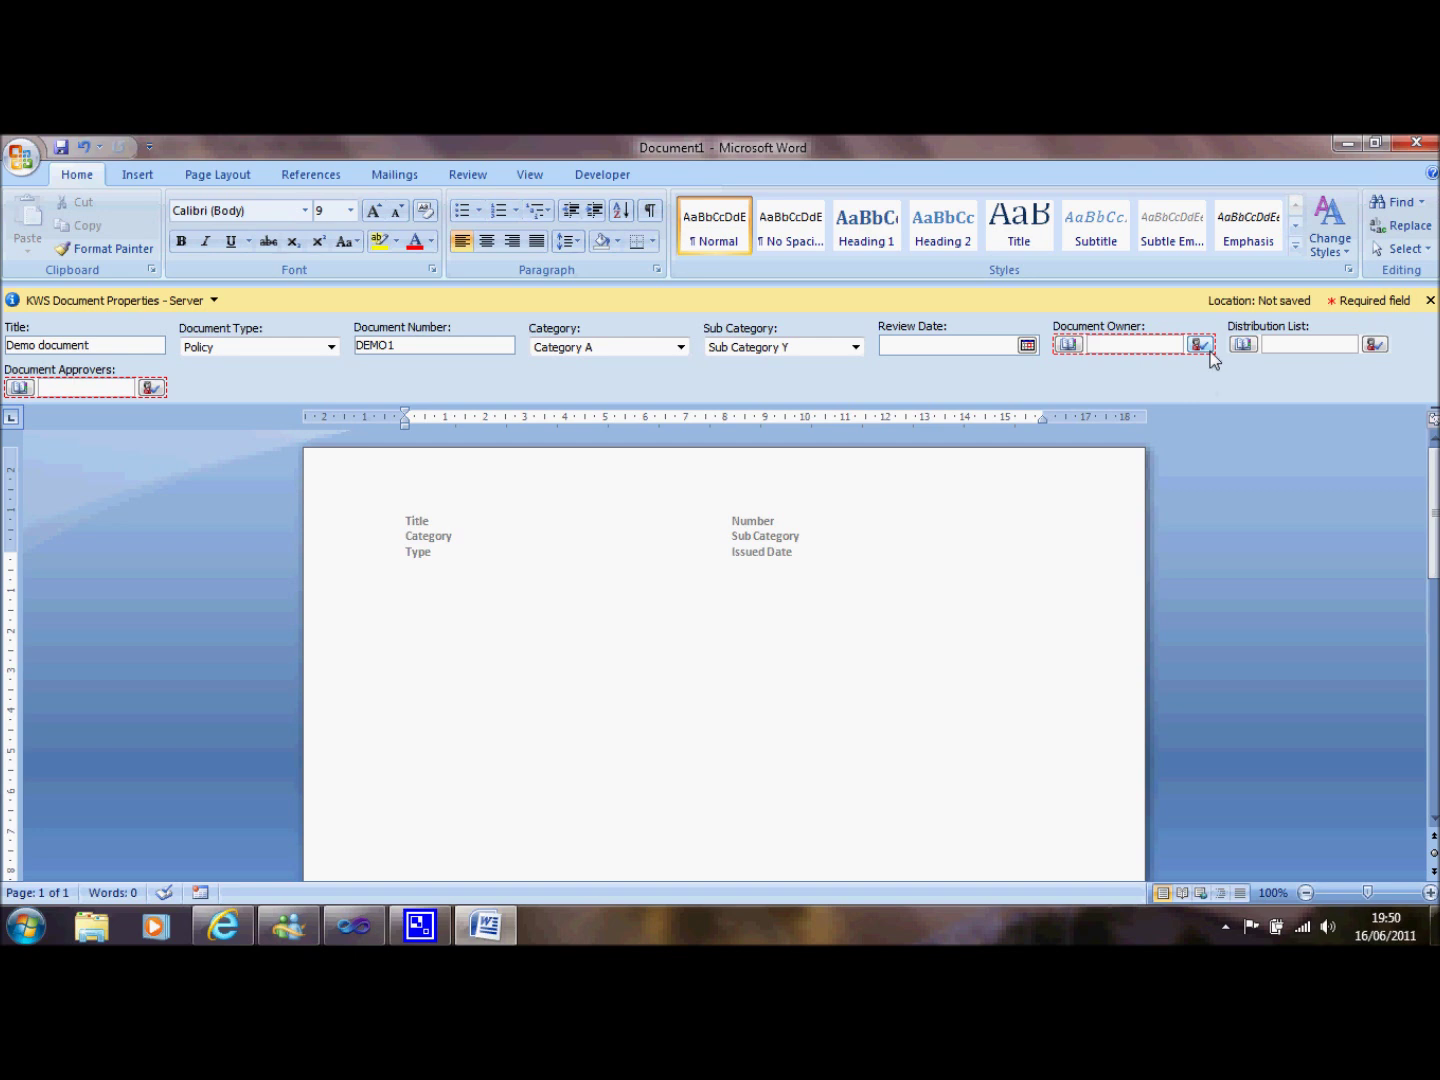
left_click(182, 383)
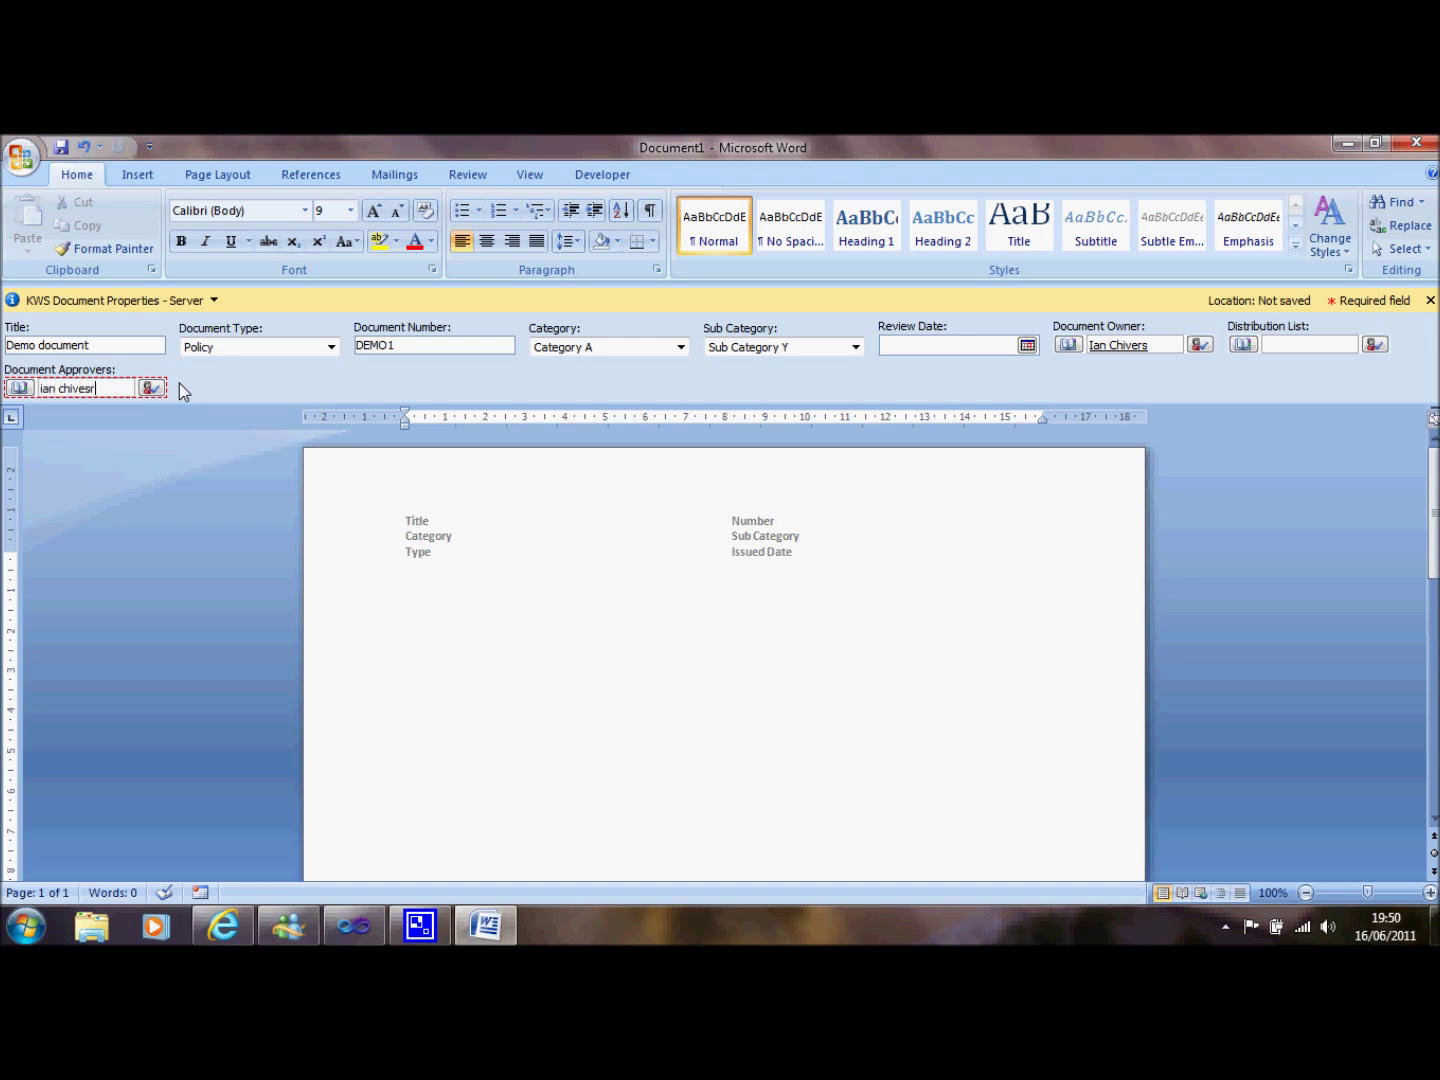
left_click(484, 709)
Add two paragraphs with =lorem(2) and save as Lorem ipsum dolor sit amet.docx to KWS Document Control.
type("=")
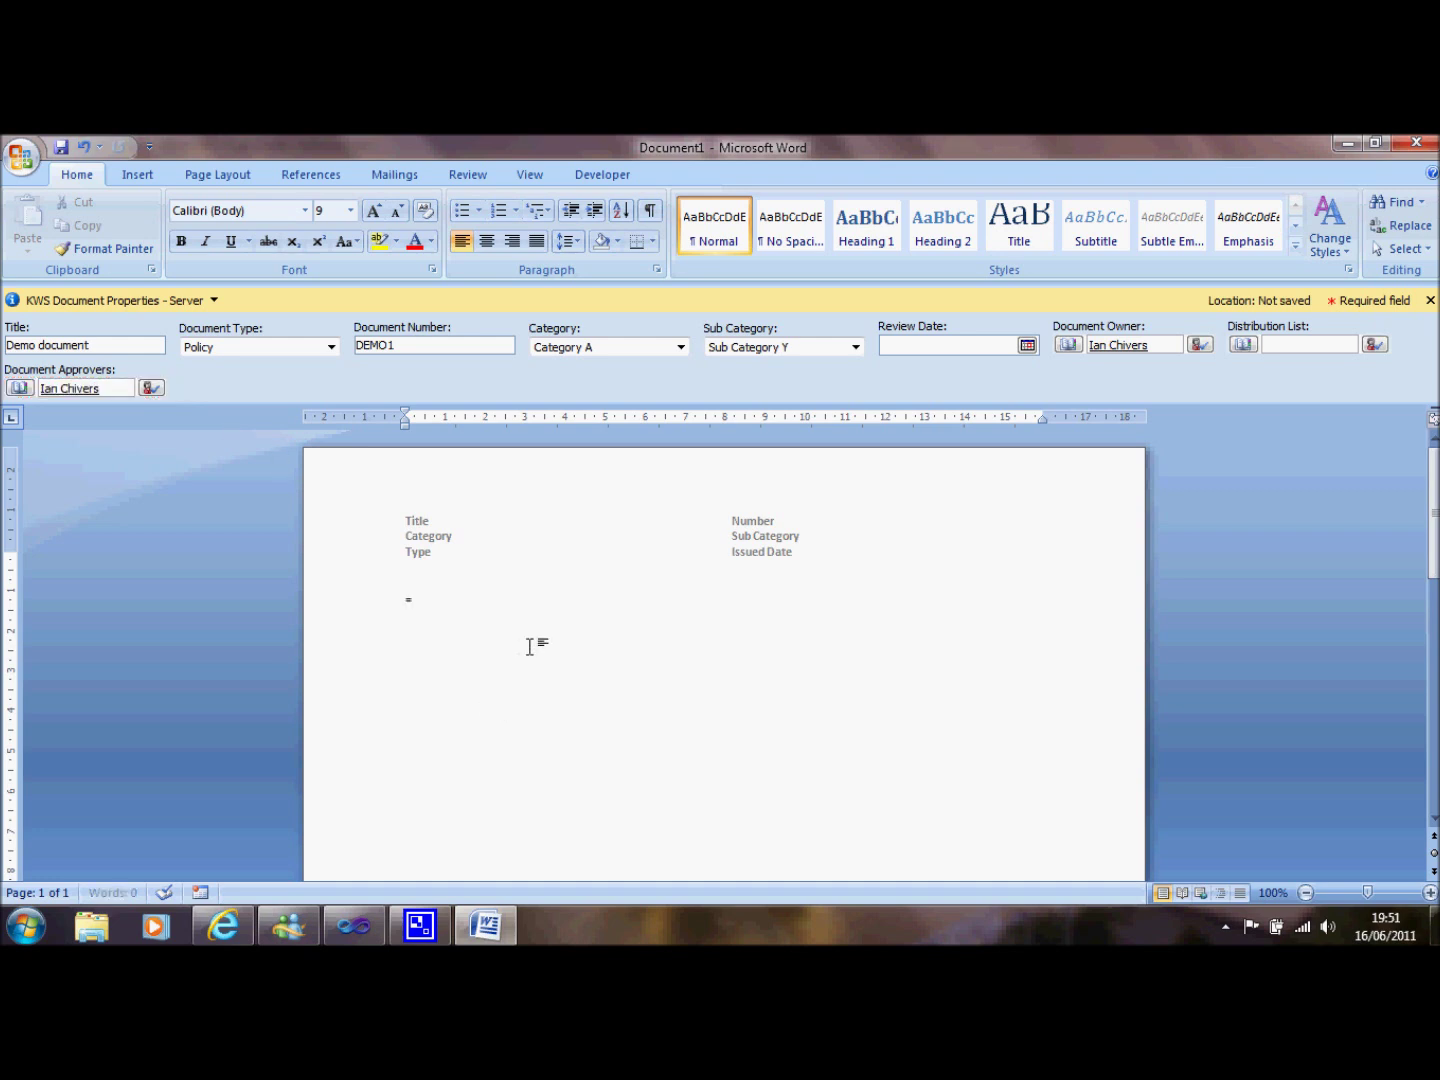
type("lorem(2)")
key("Return")
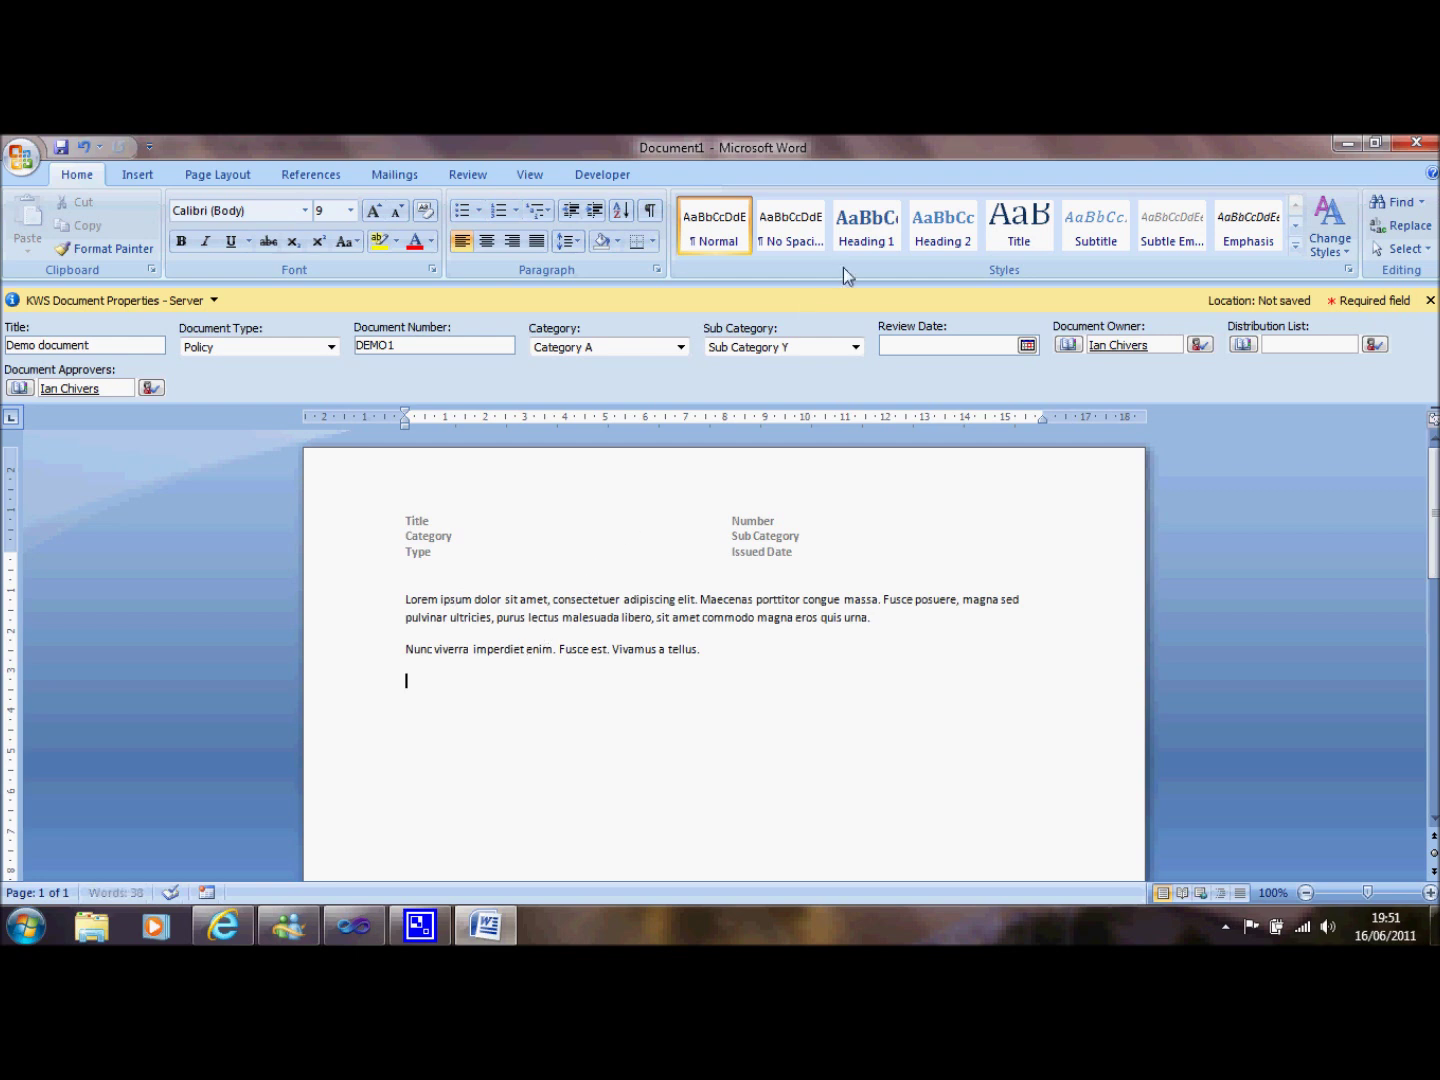
left_click(1430, 143)
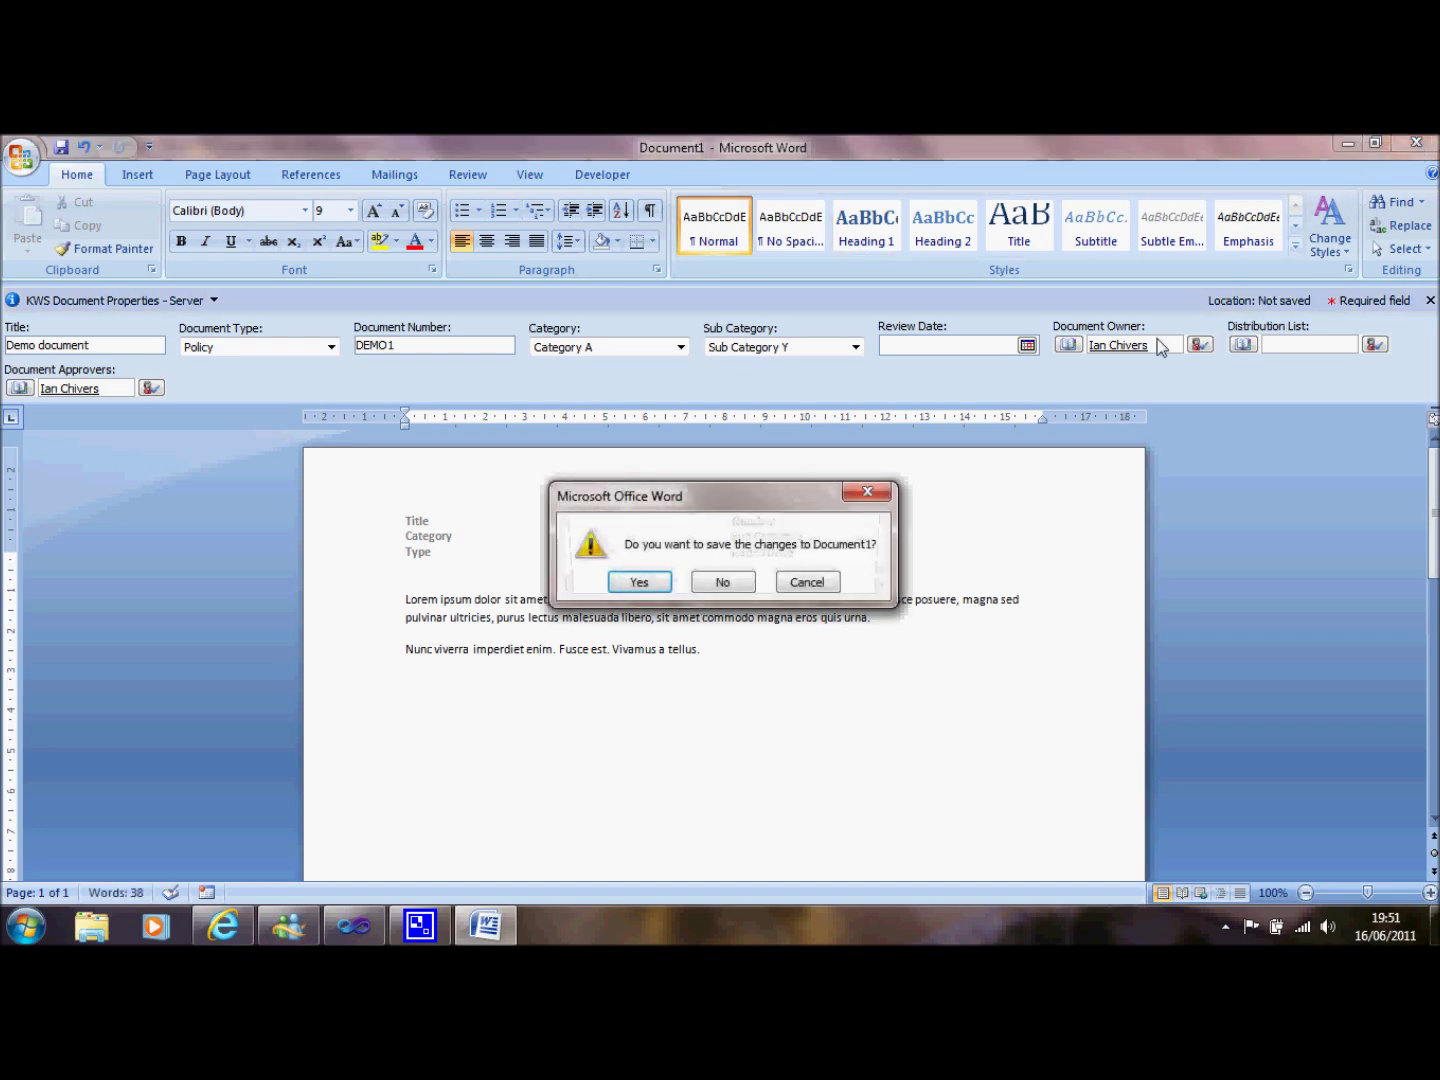
left_click(645, 582)
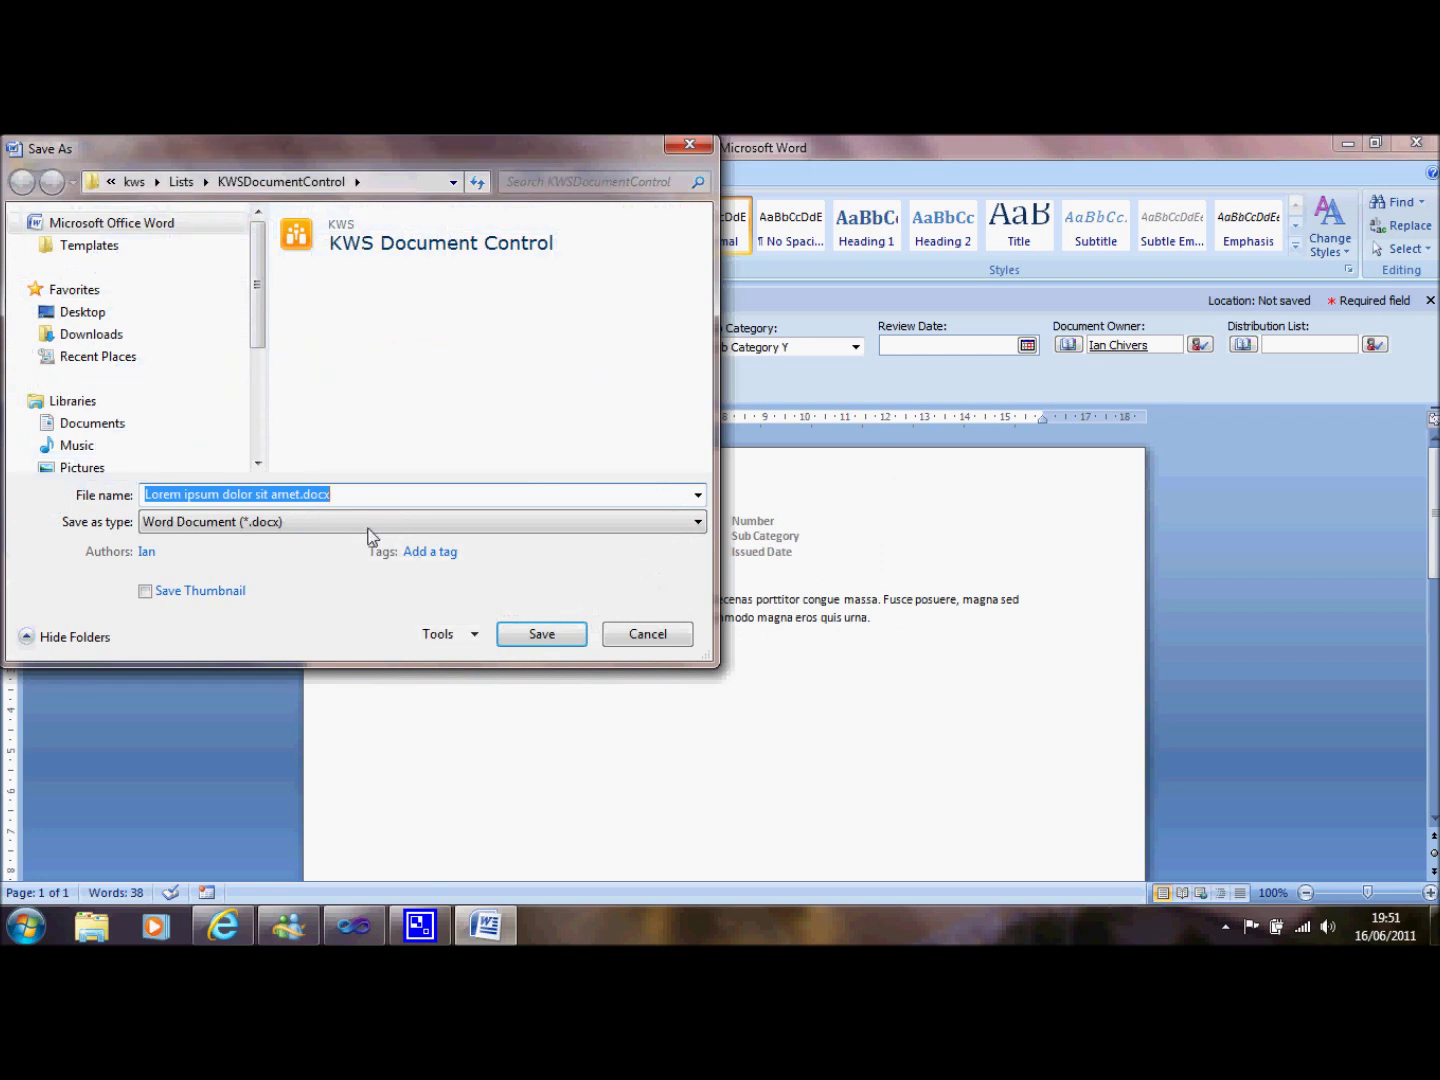
left_click(521, 638)
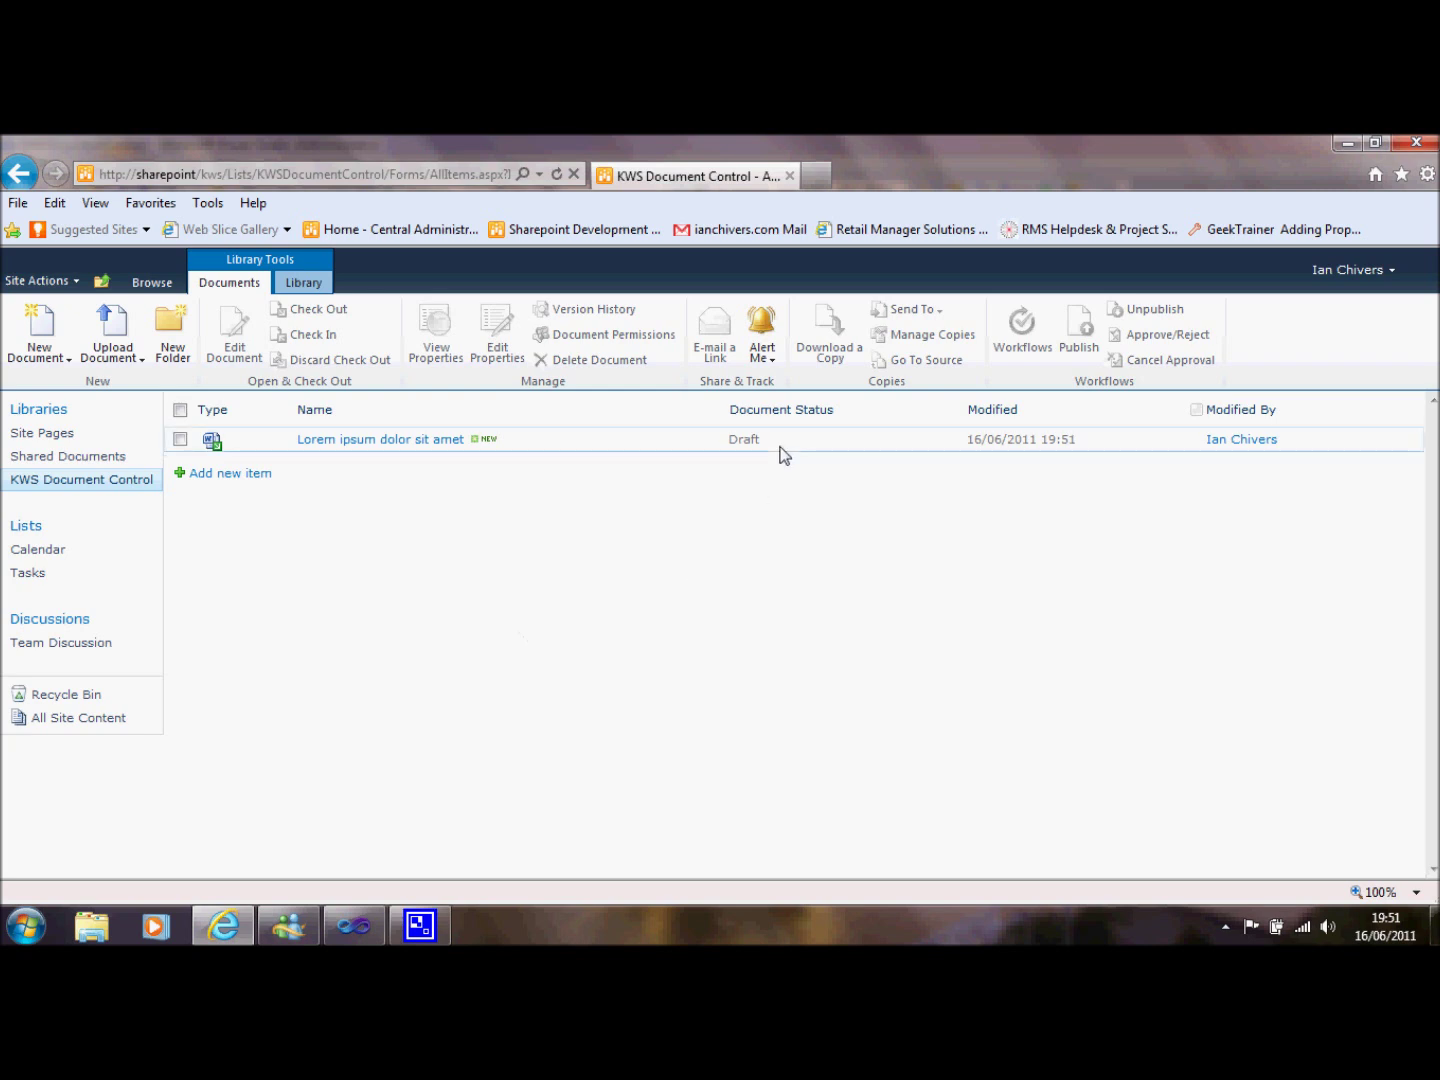
Check in Lorem ipsum dolor sit amet as a 0.1 minor draft version.
left_click(646, 446)
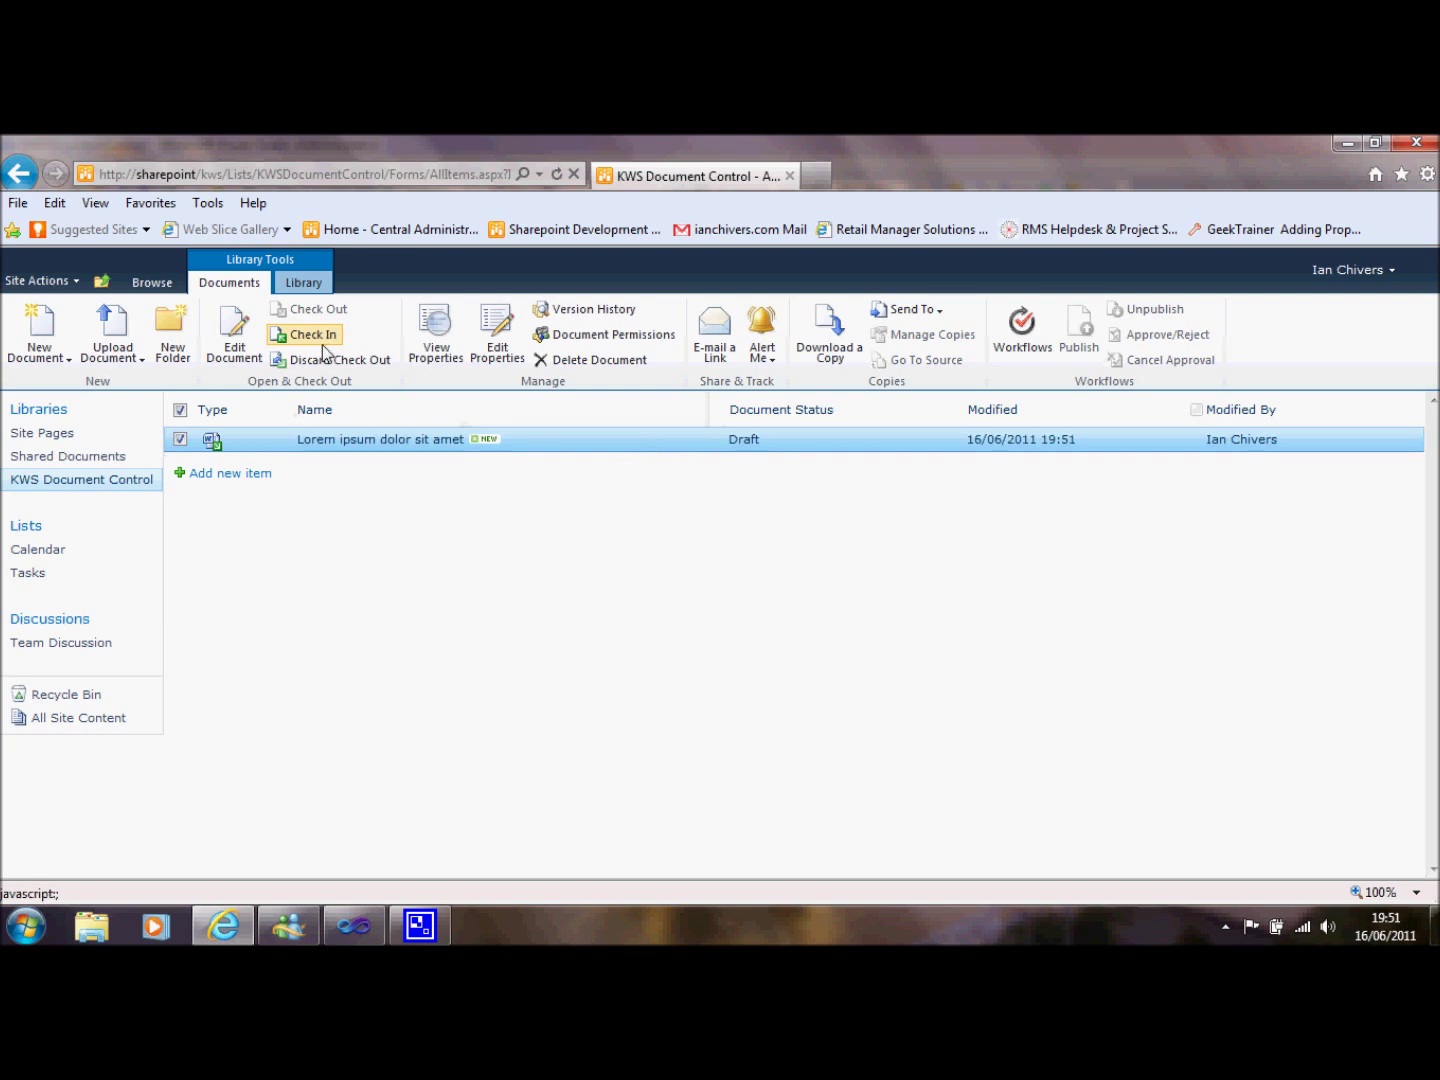
left_click(319, 338)
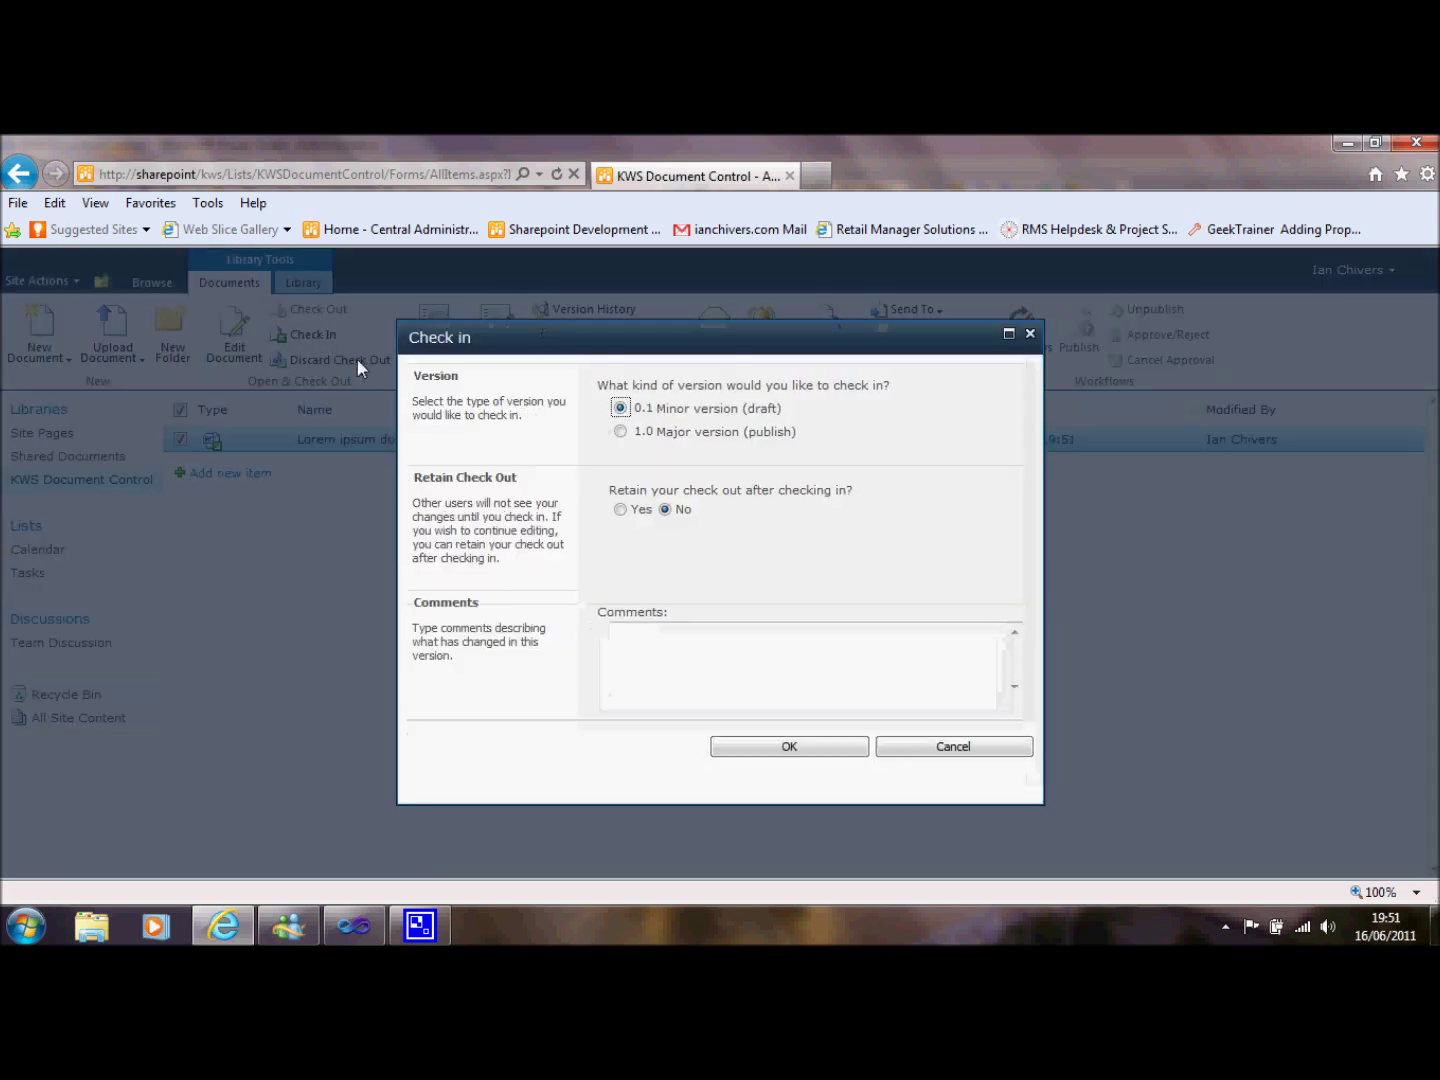
left_click(758, 752)
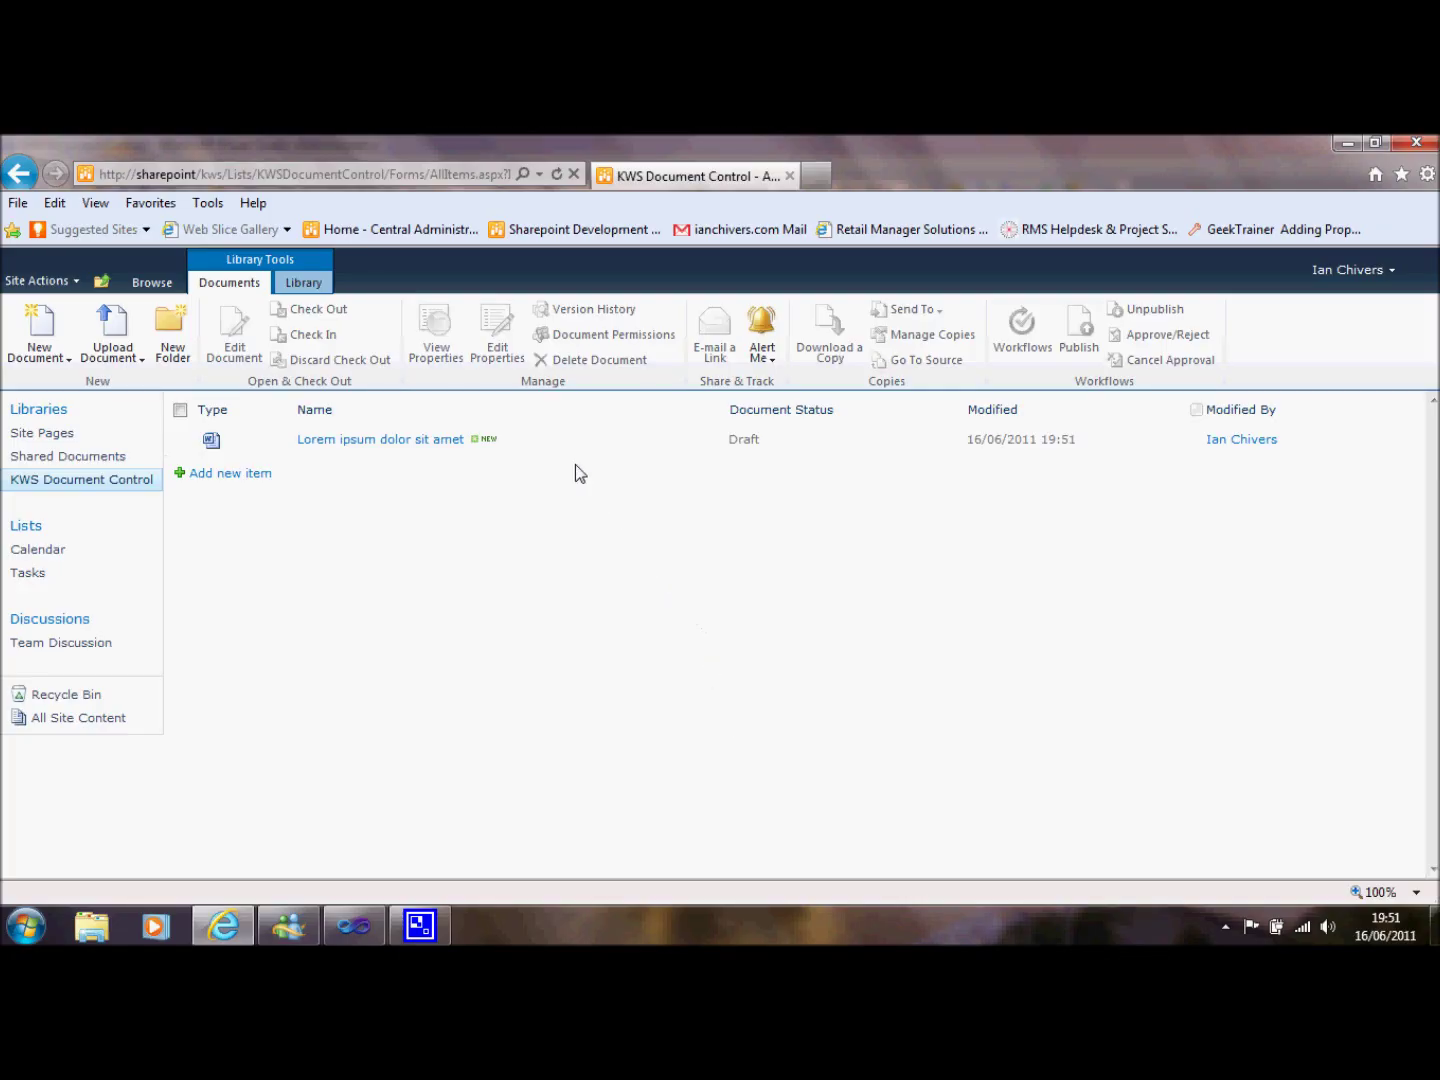
left_click(555, 442)
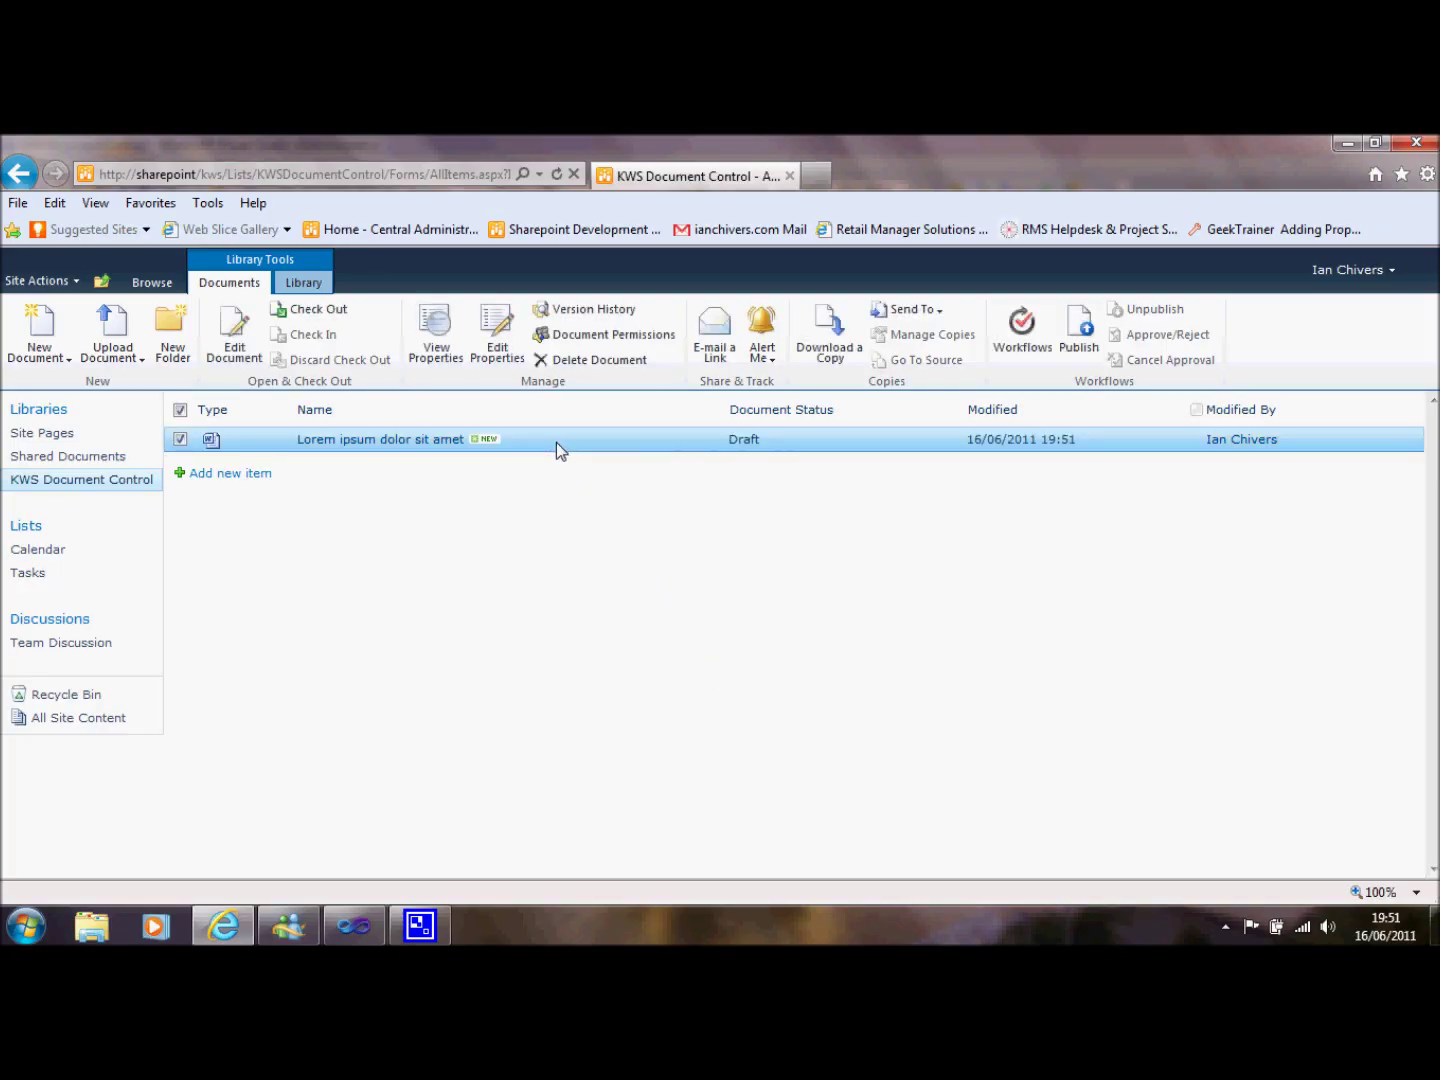
Review the document's properties and submit it for approval.
left_click(428, 353)
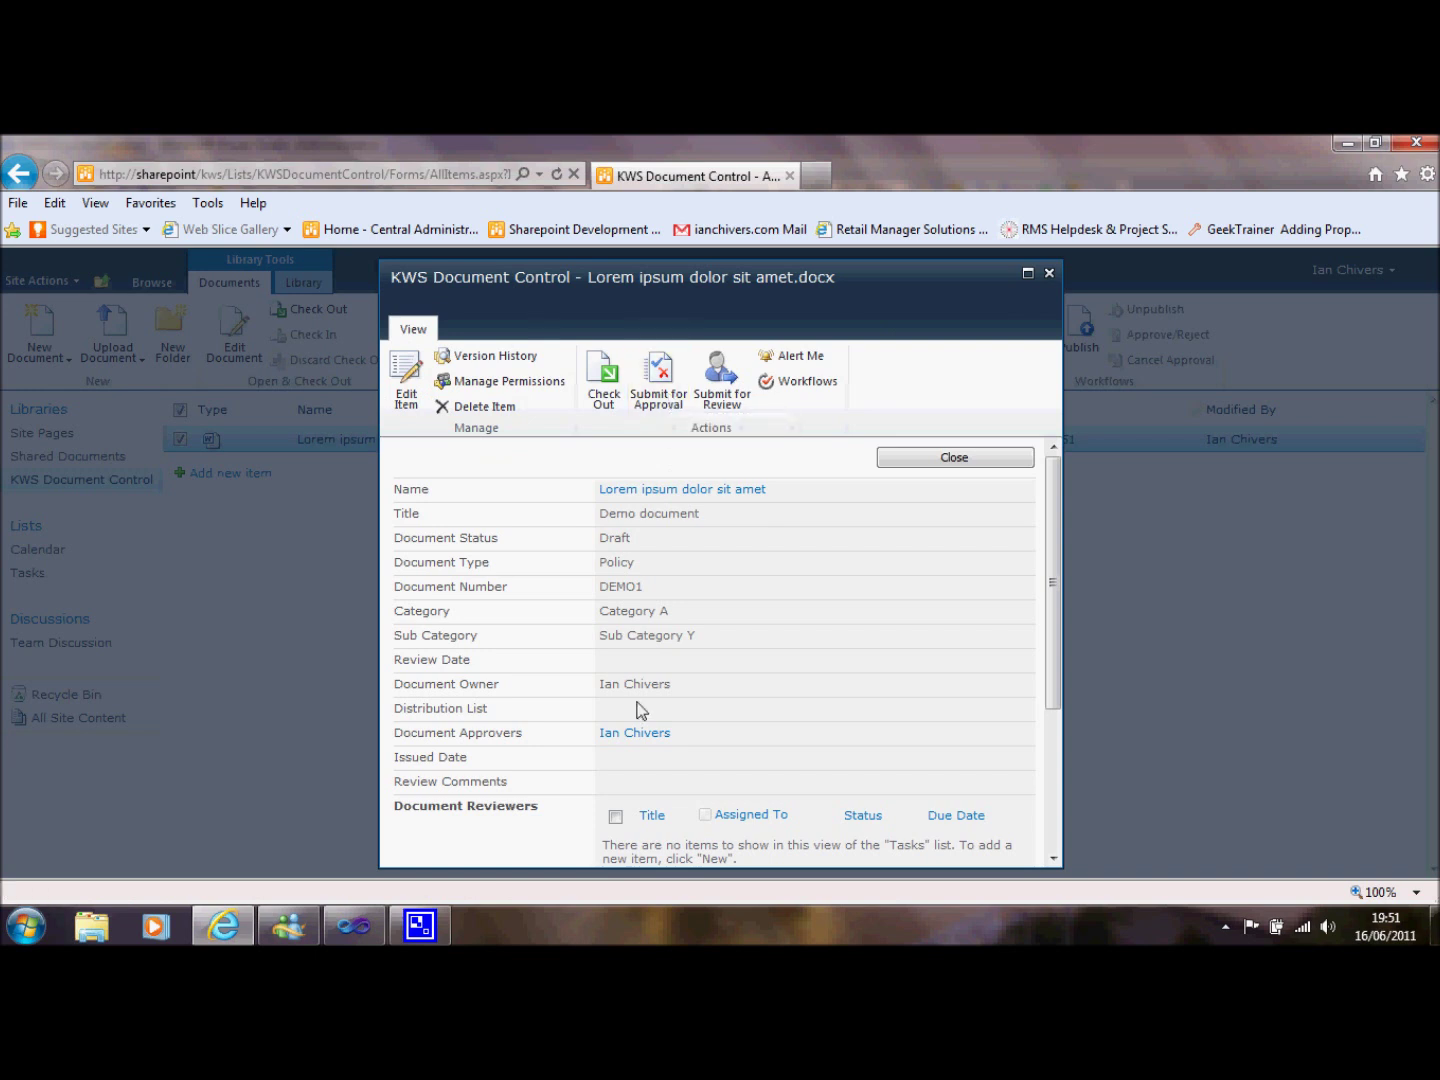
triple_click(452, 740)
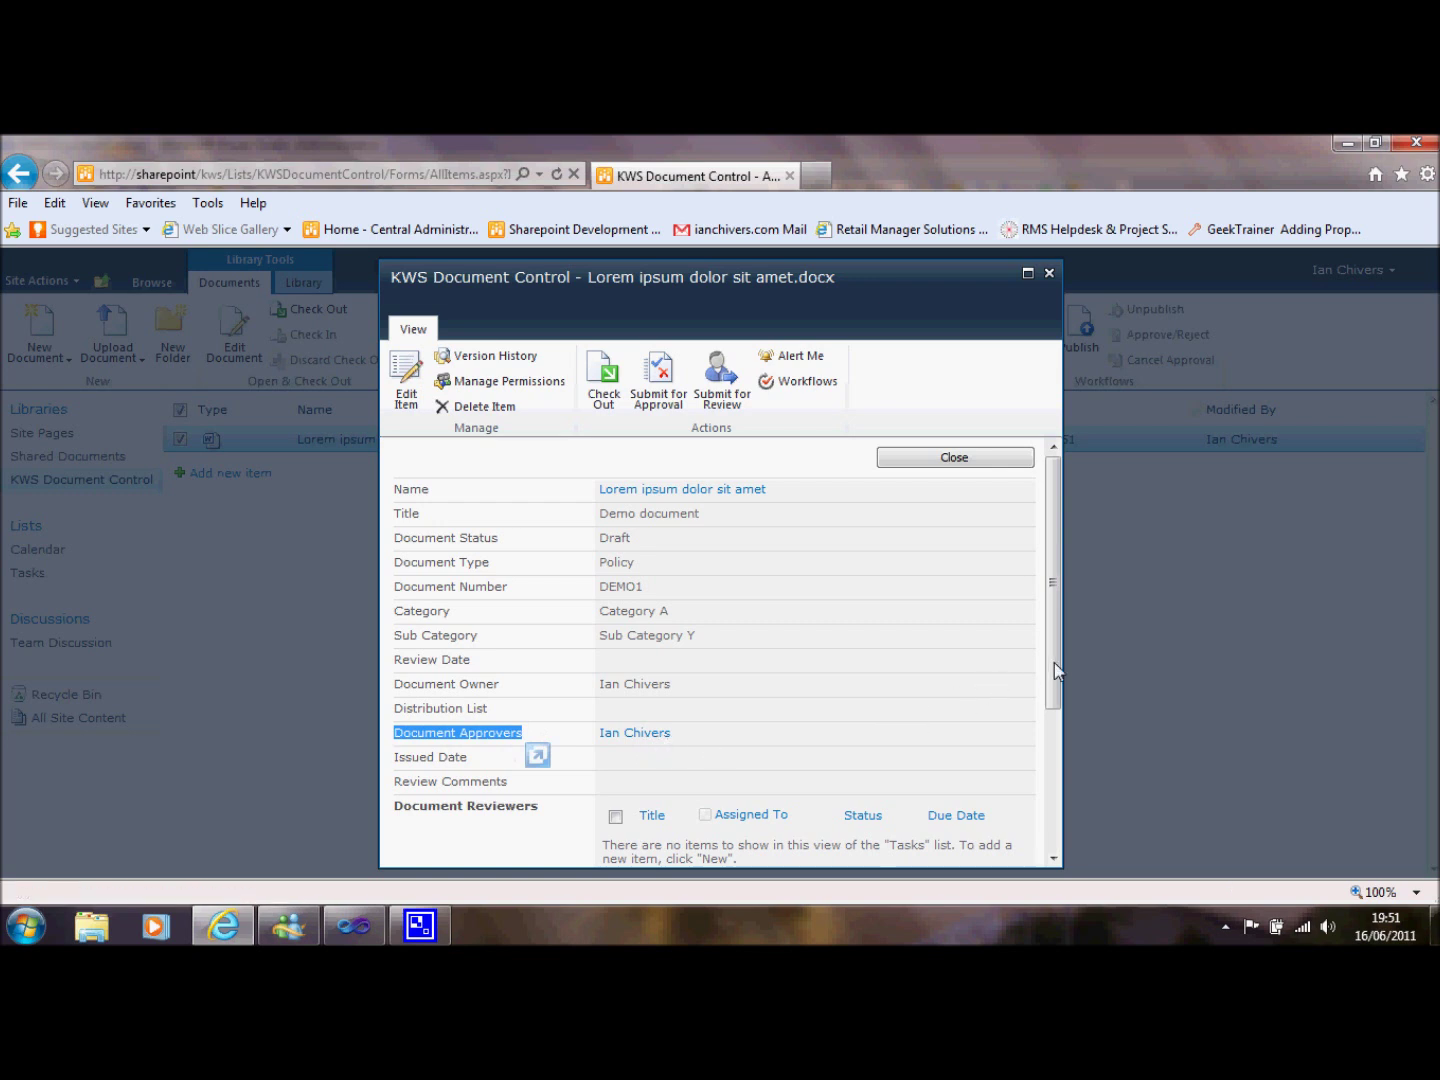
left_click_drag(1054, 661, 1040, 796)
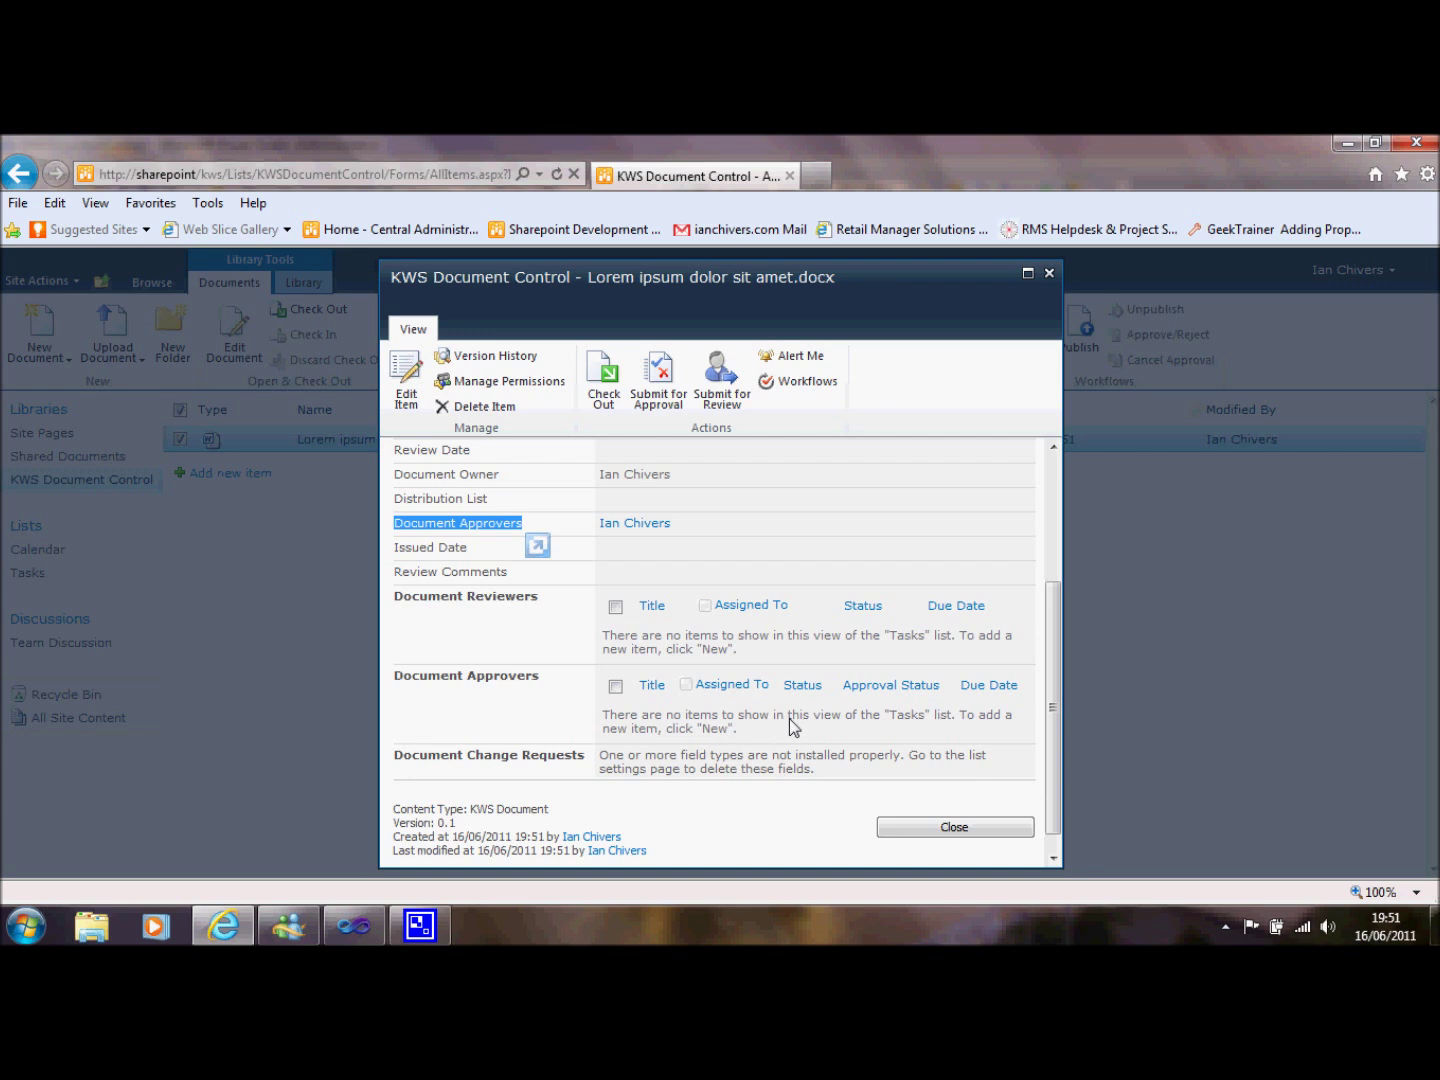
left_click_drag(1050, 743, 1052, 554)
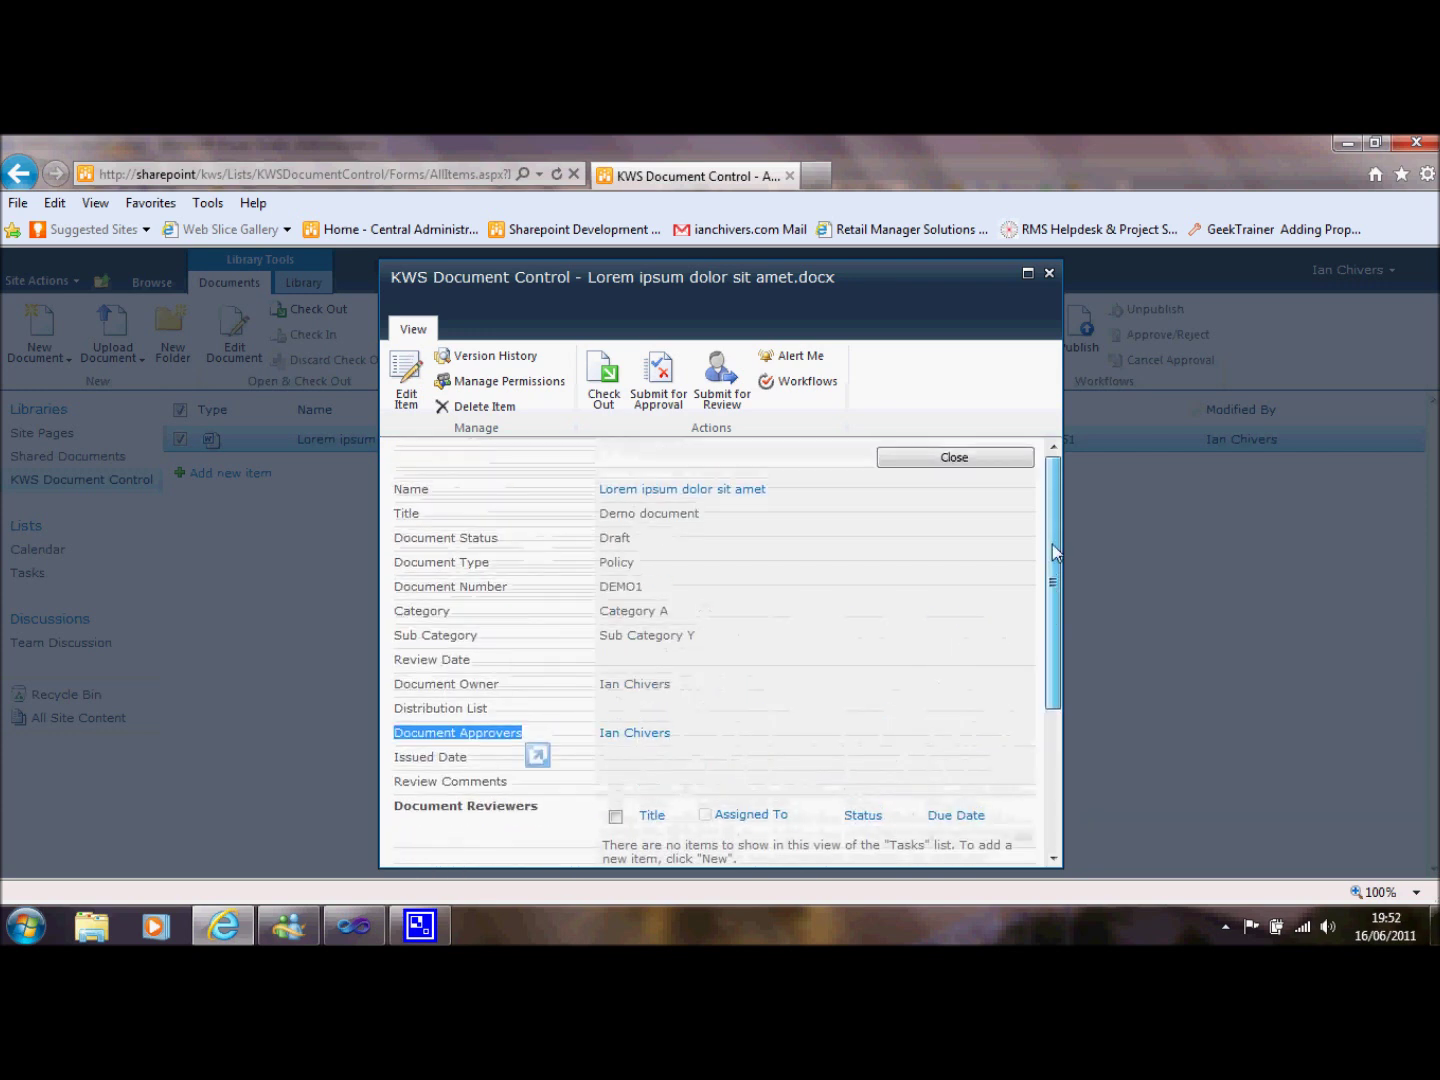
left_click(660, 399)
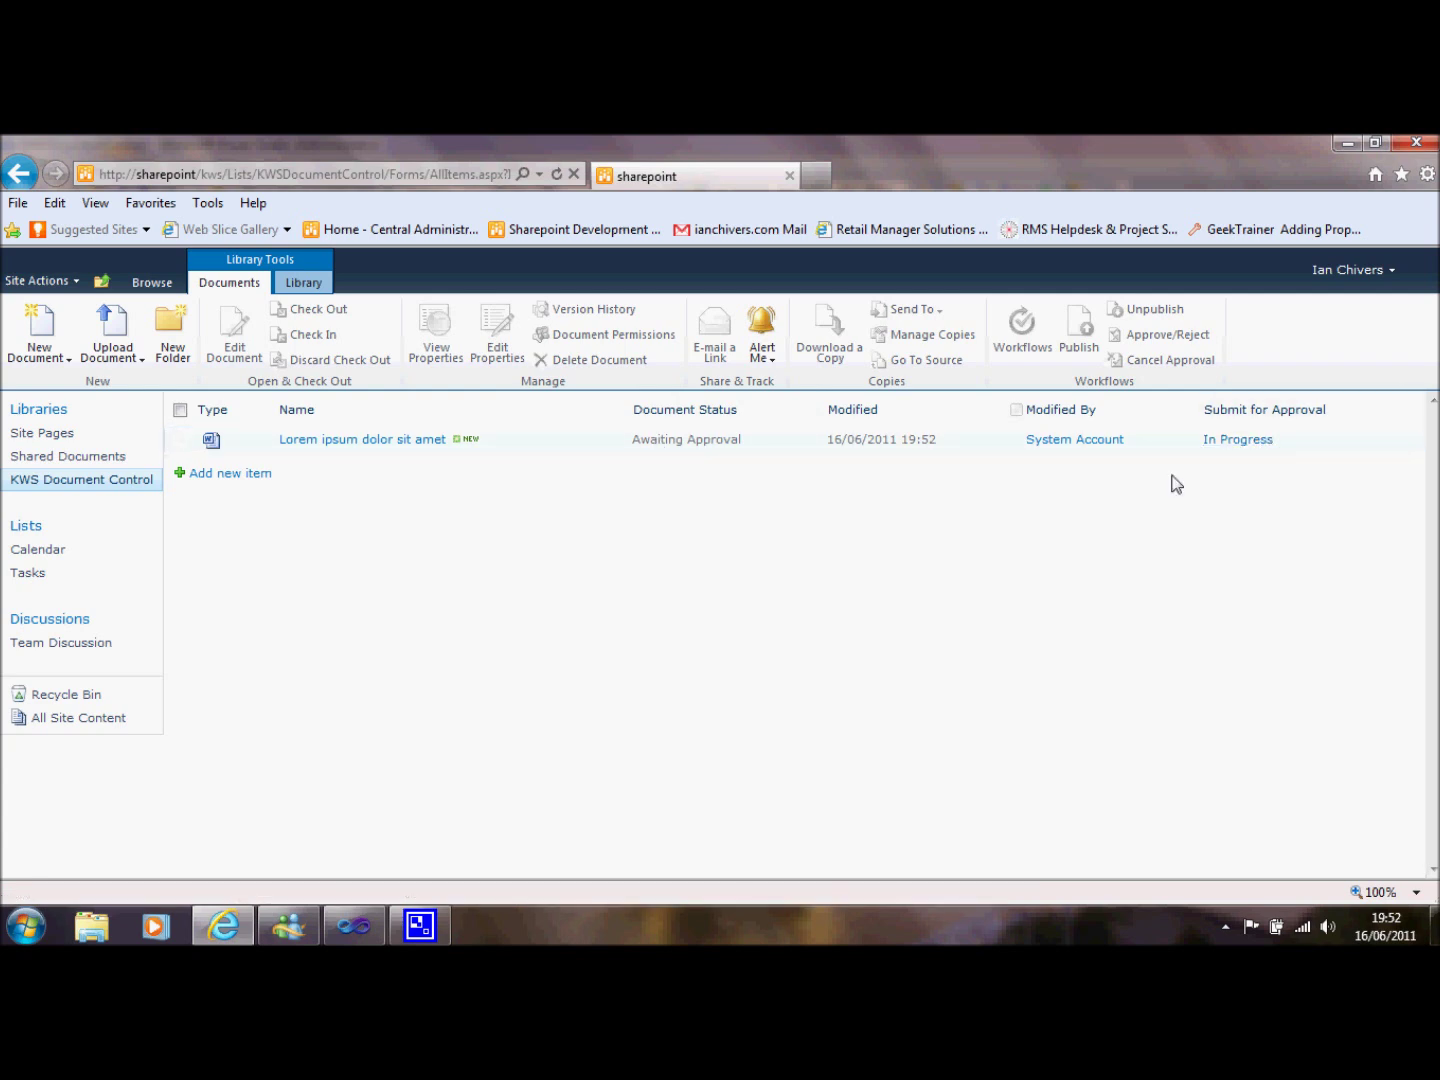
Open the document's pending 'Approval needed' task from its properties.
left_click(536, 443)
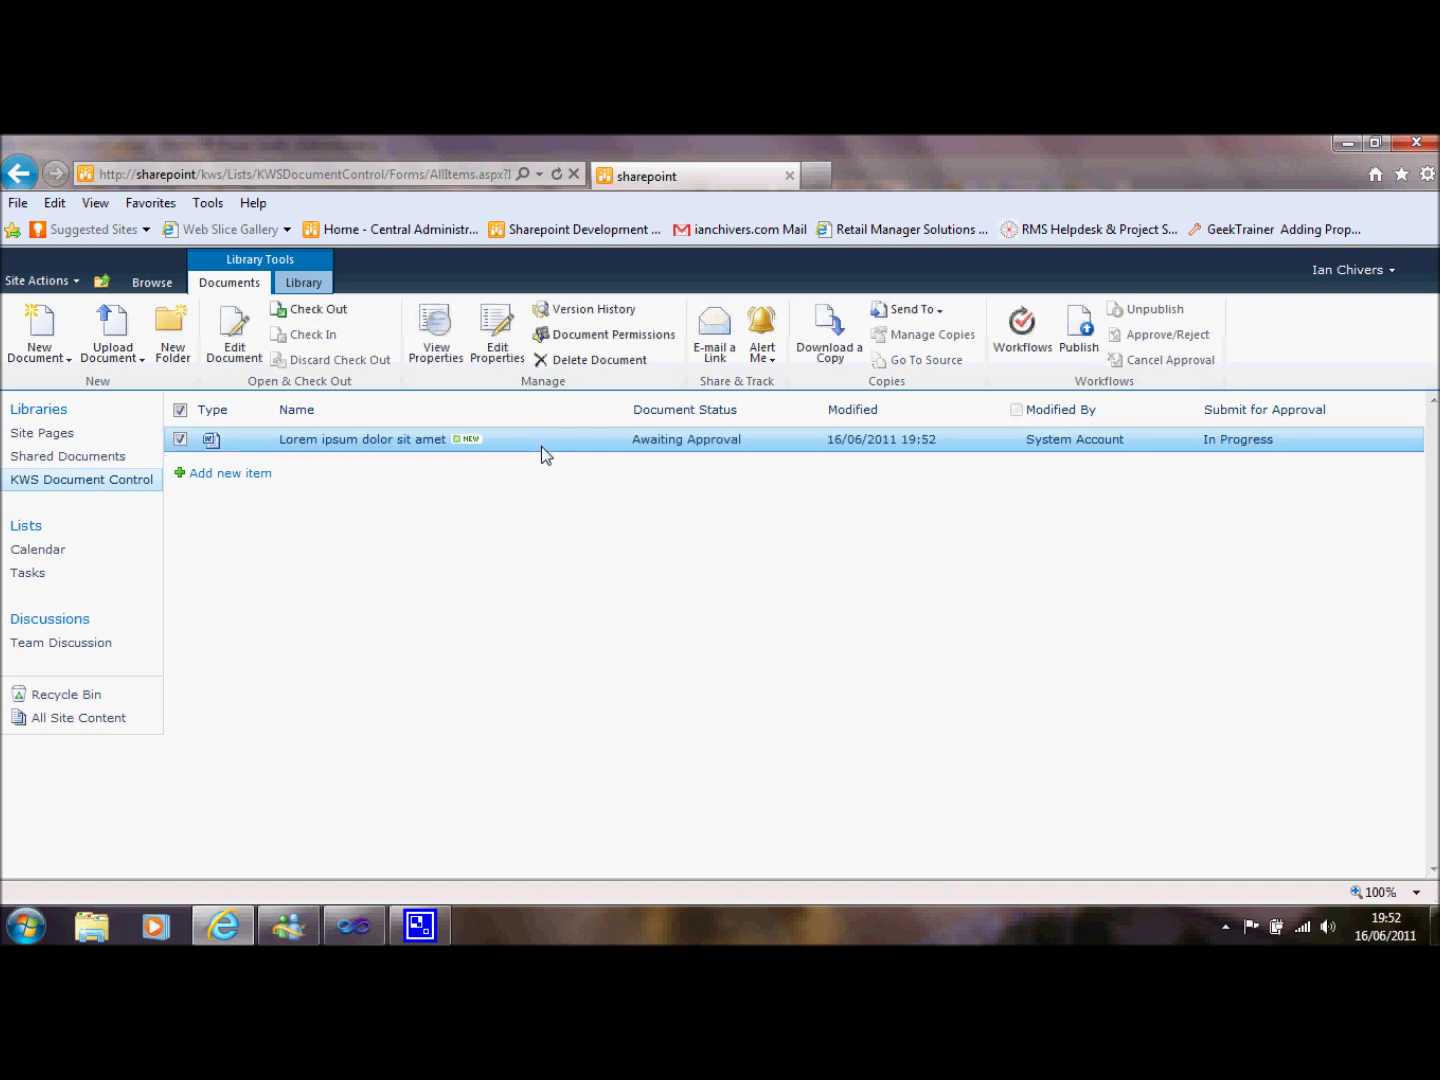
left_click(442, 356)
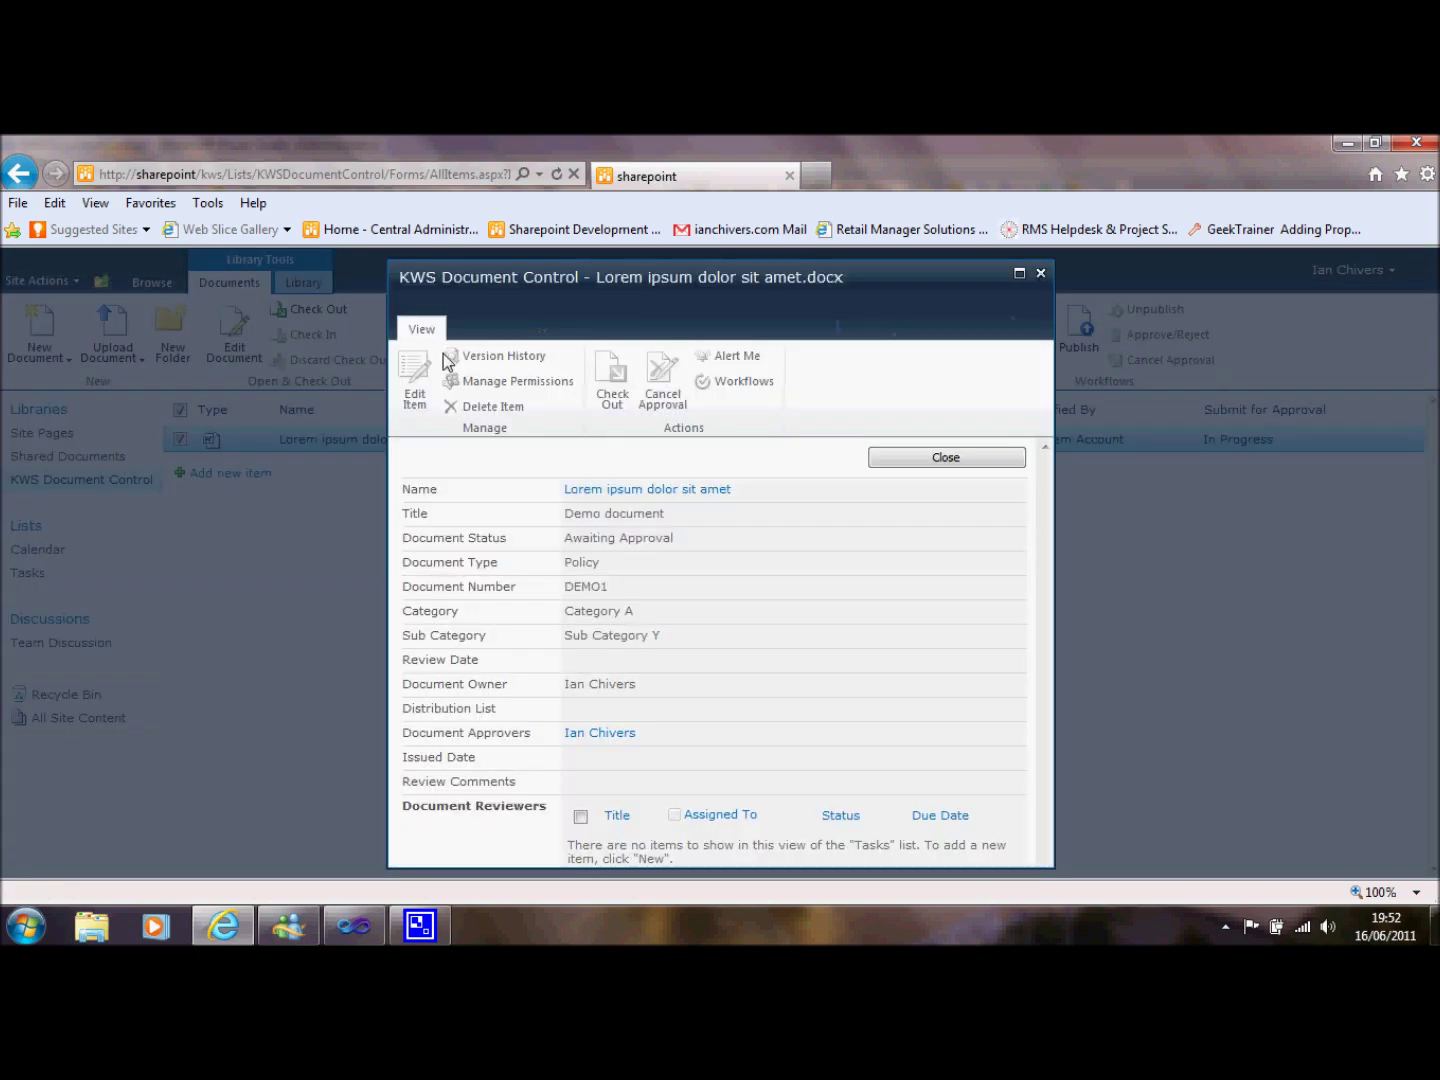
scroll(1035, 602, "down", 5)
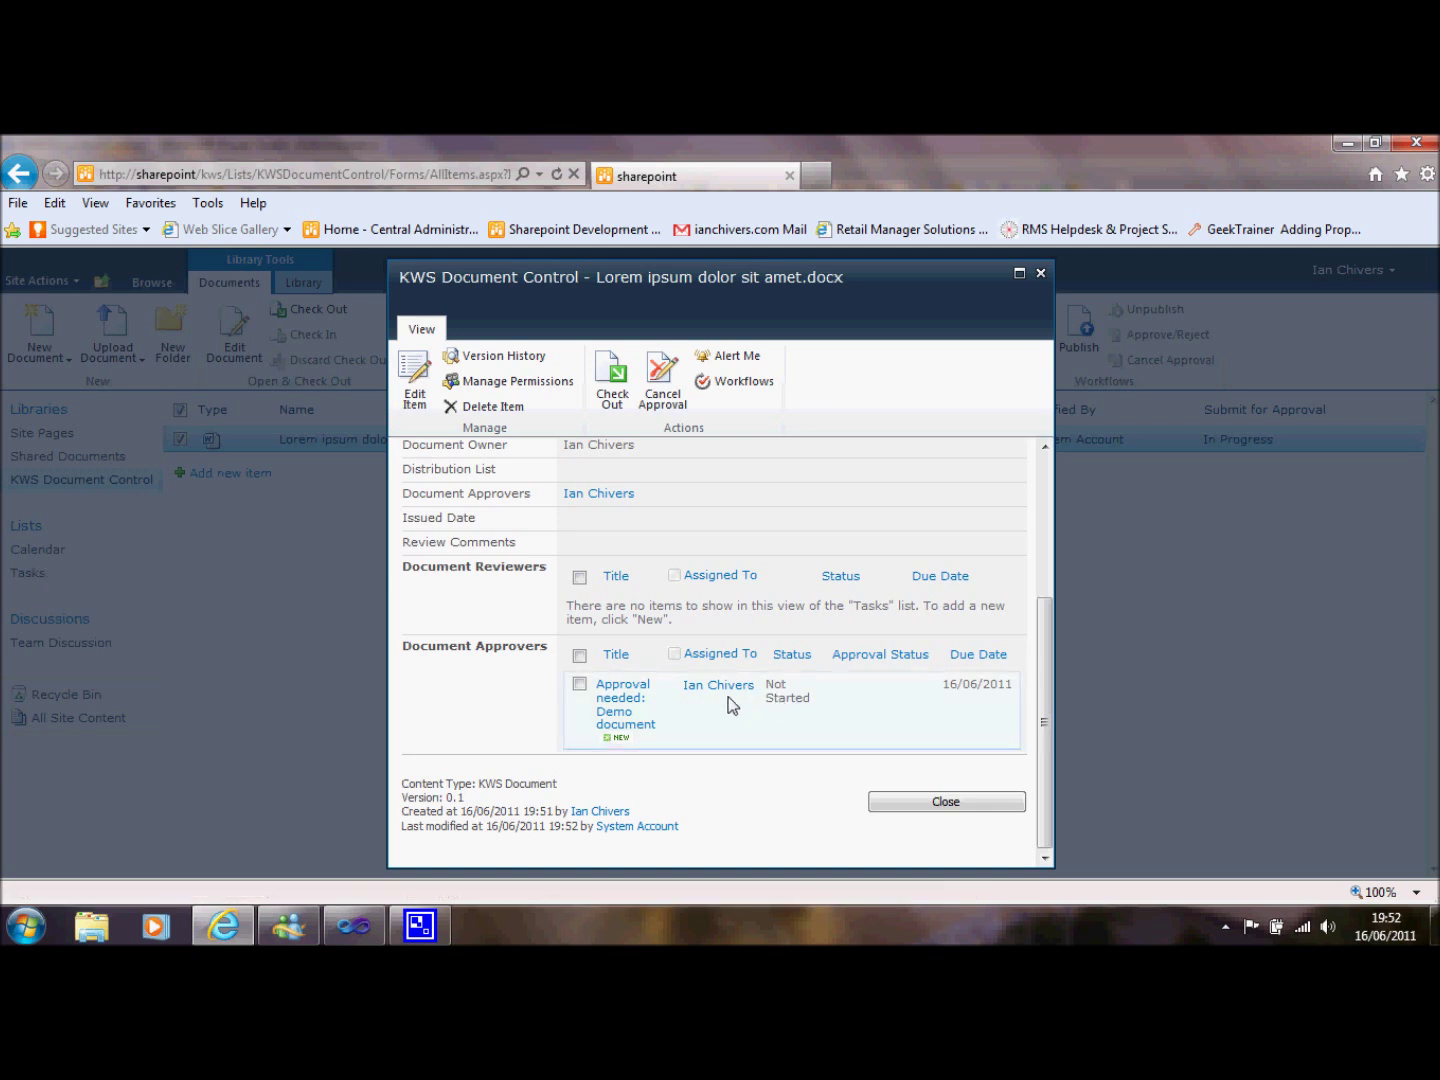
left_click(614, 718)
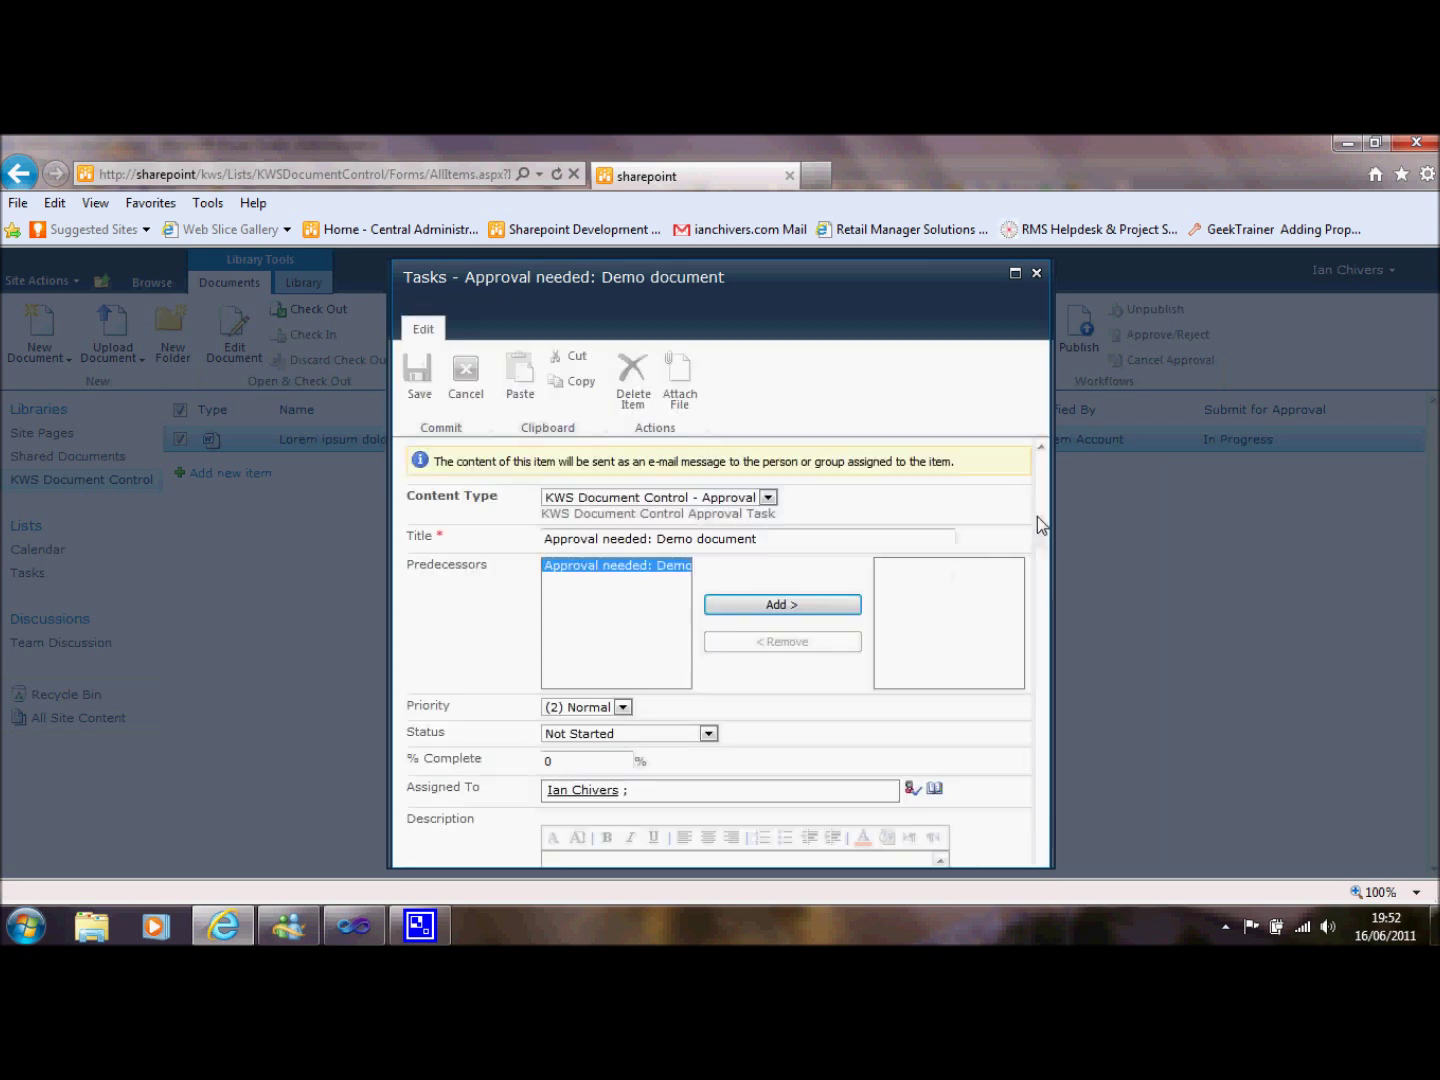
Set the task status to Completed with an Approve decision and save it.
left_click_drag(1038, 516, 1043, 609)
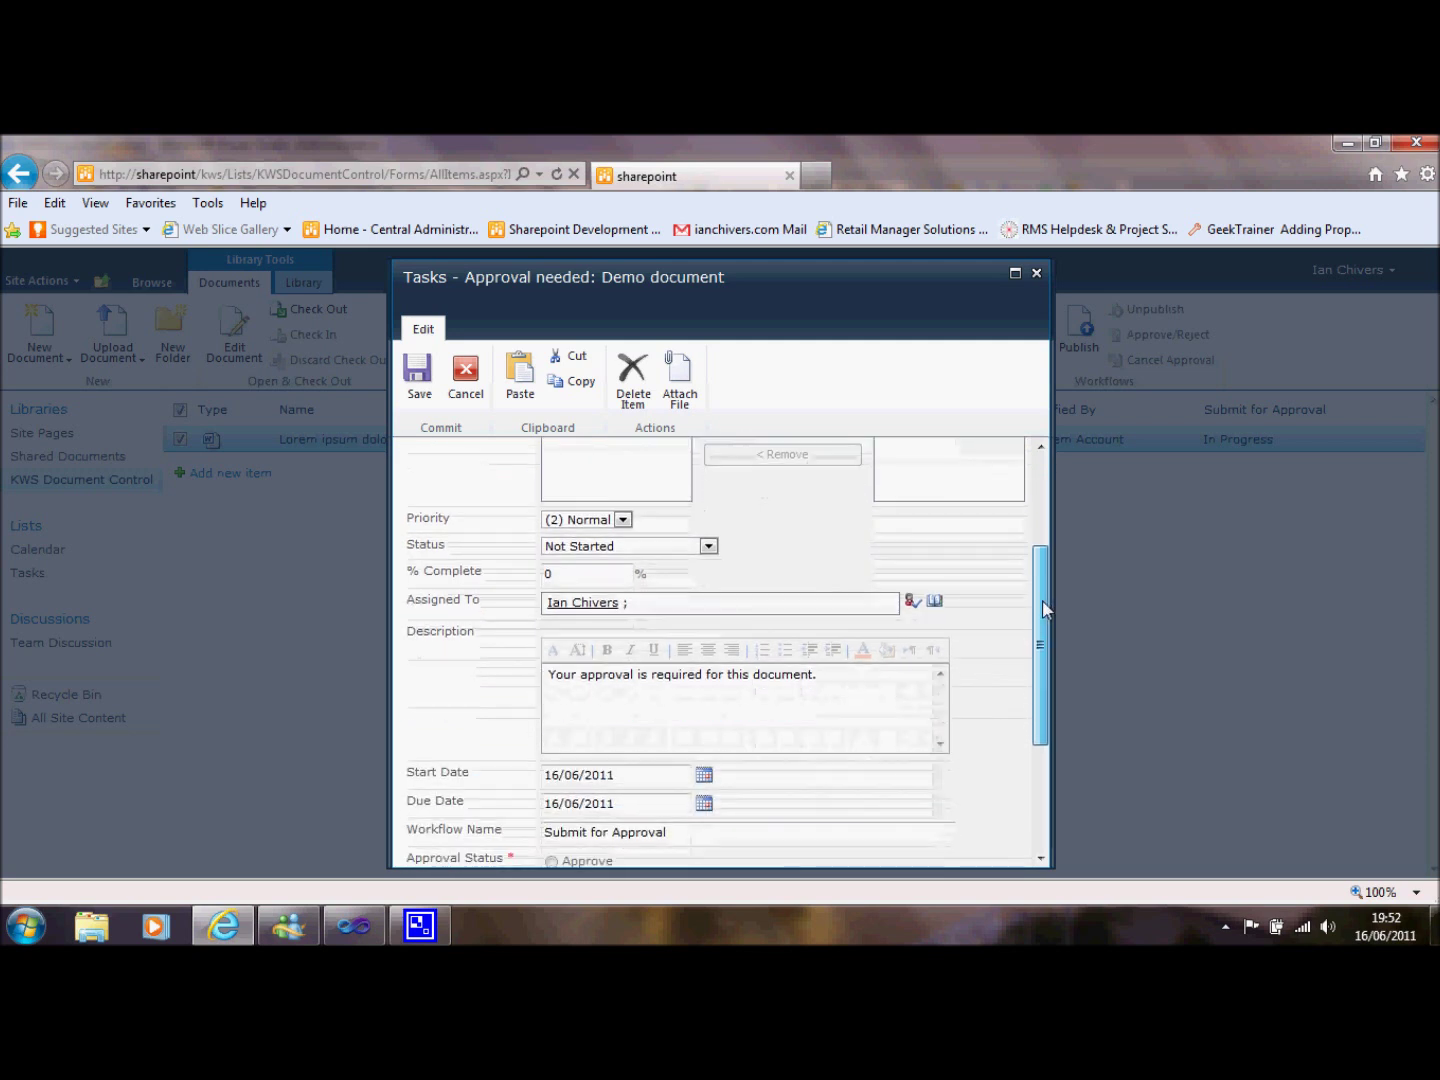
left_click(651, 552)
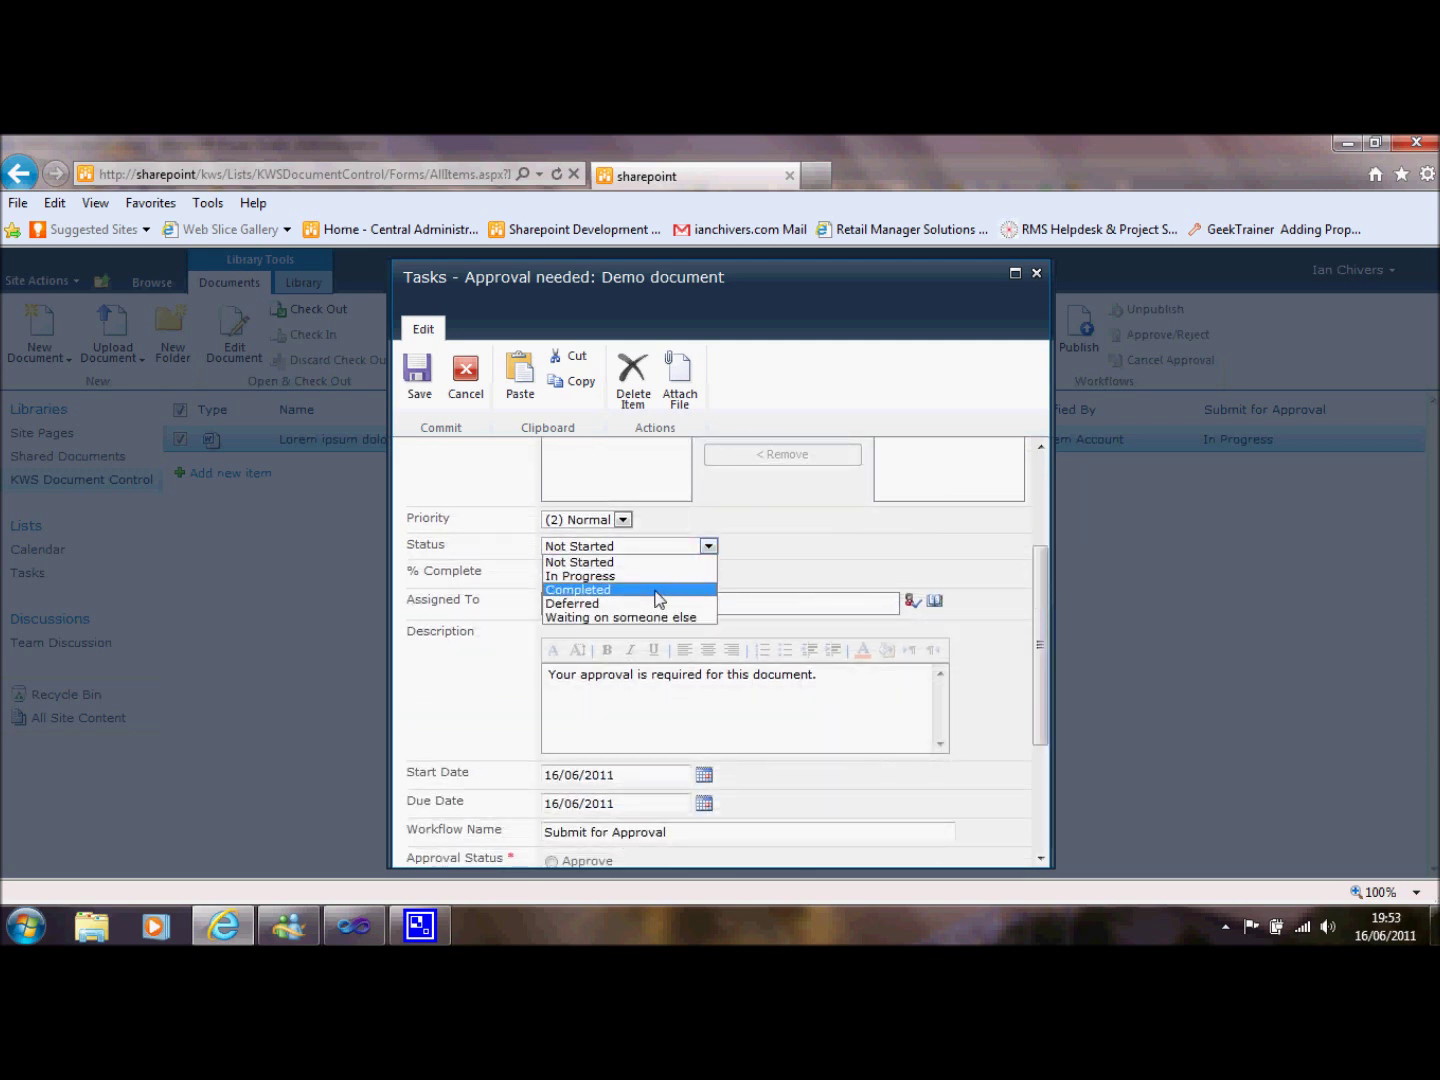
left_click(656, 589)
left_click_drag(1039, 665, 1040, 752)
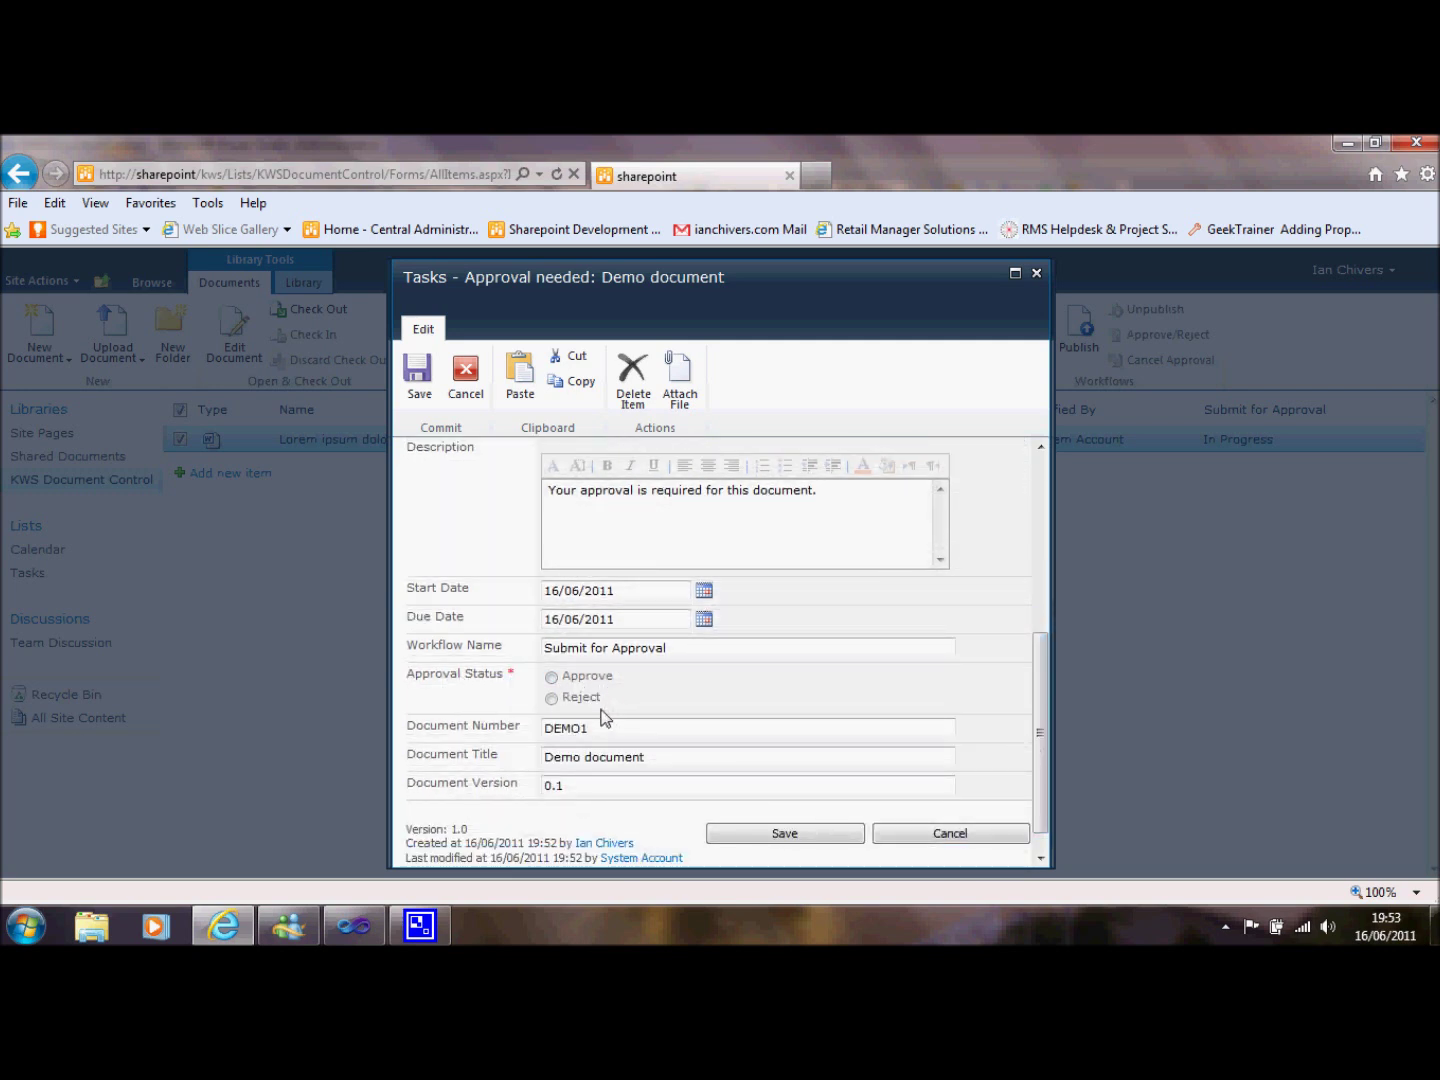
left_click(552, 678)
left_click(750, 834)
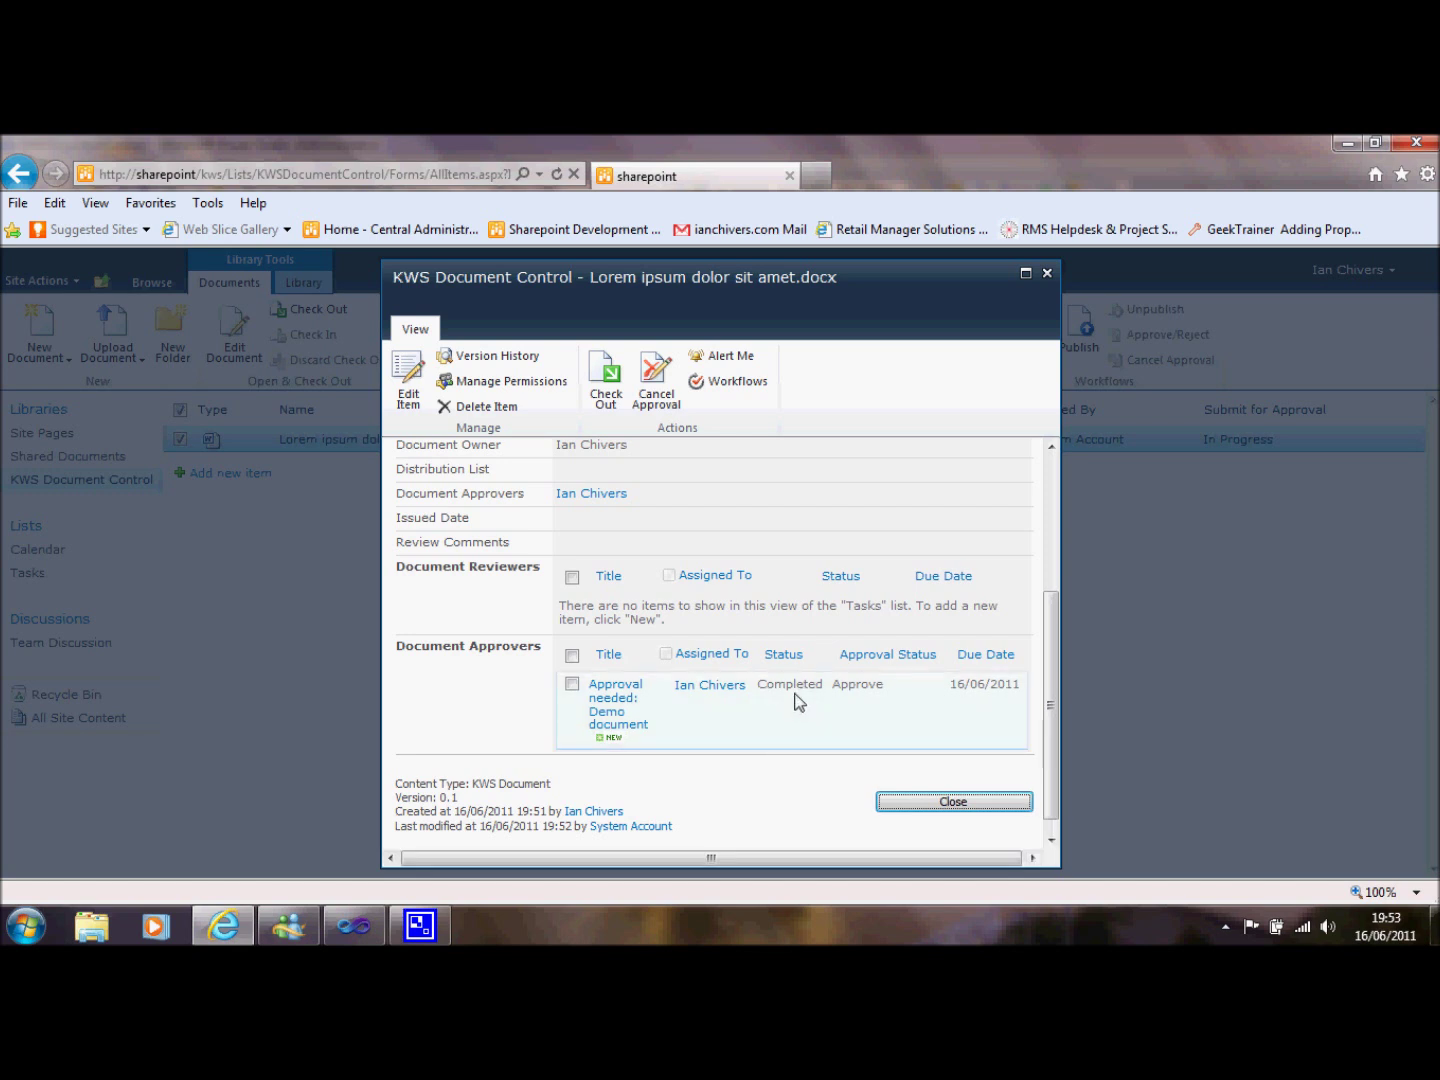
Close the properties, reload KWS Document Control, and select the approved document for publishing.
left_click(904, 803)
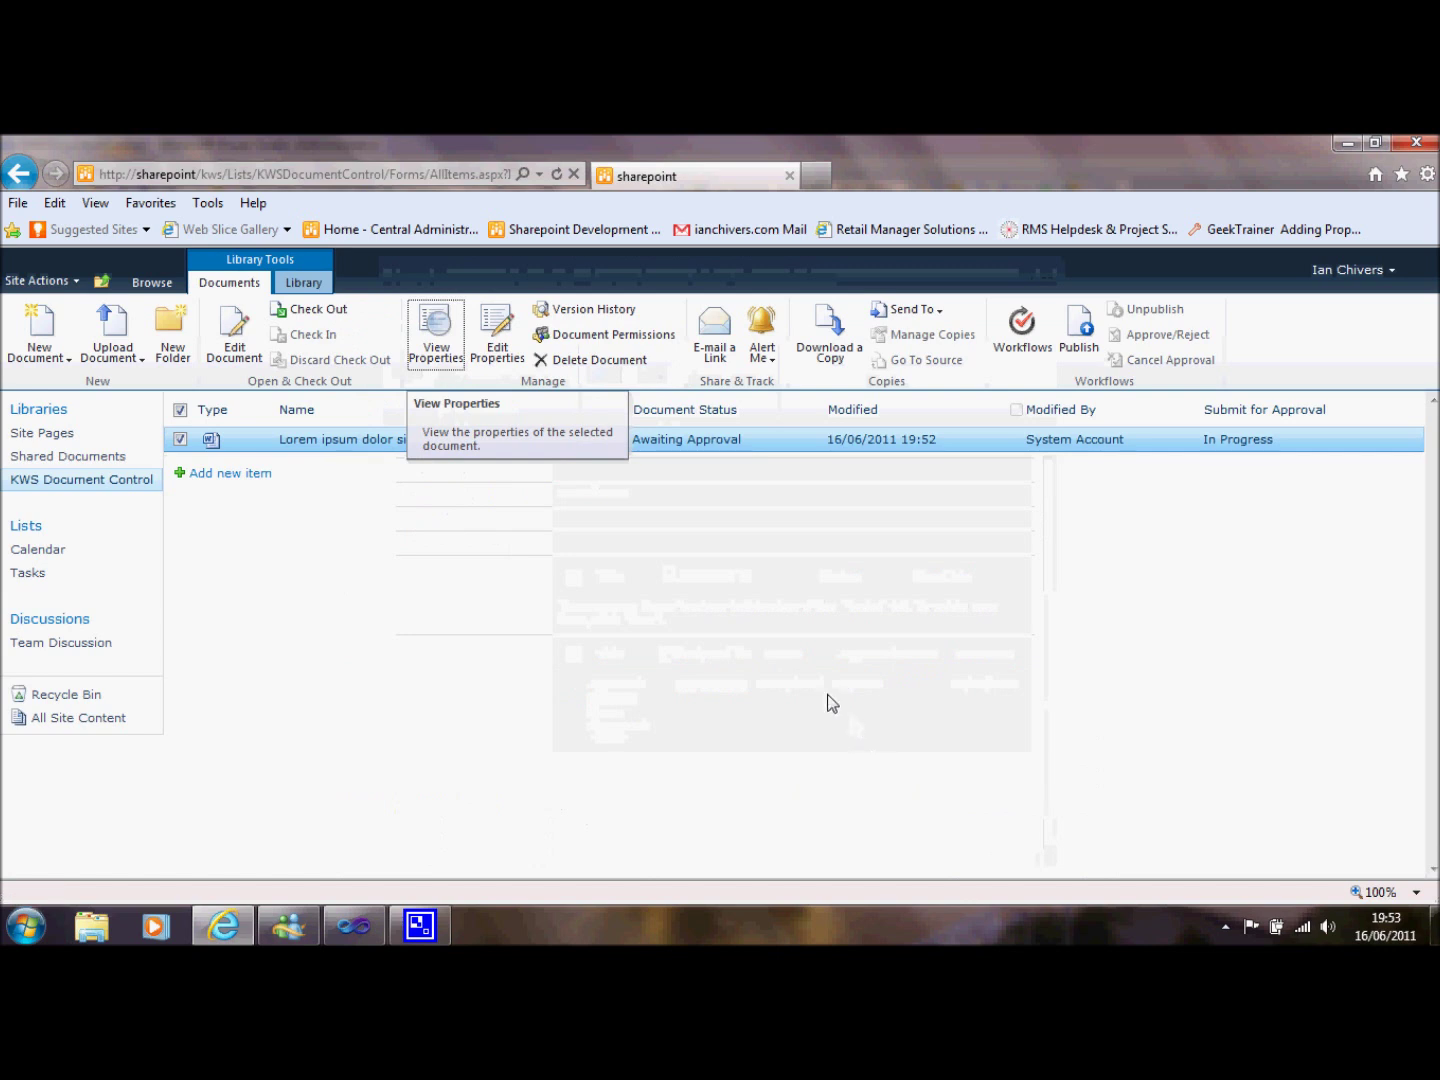
left_click(127, 479)
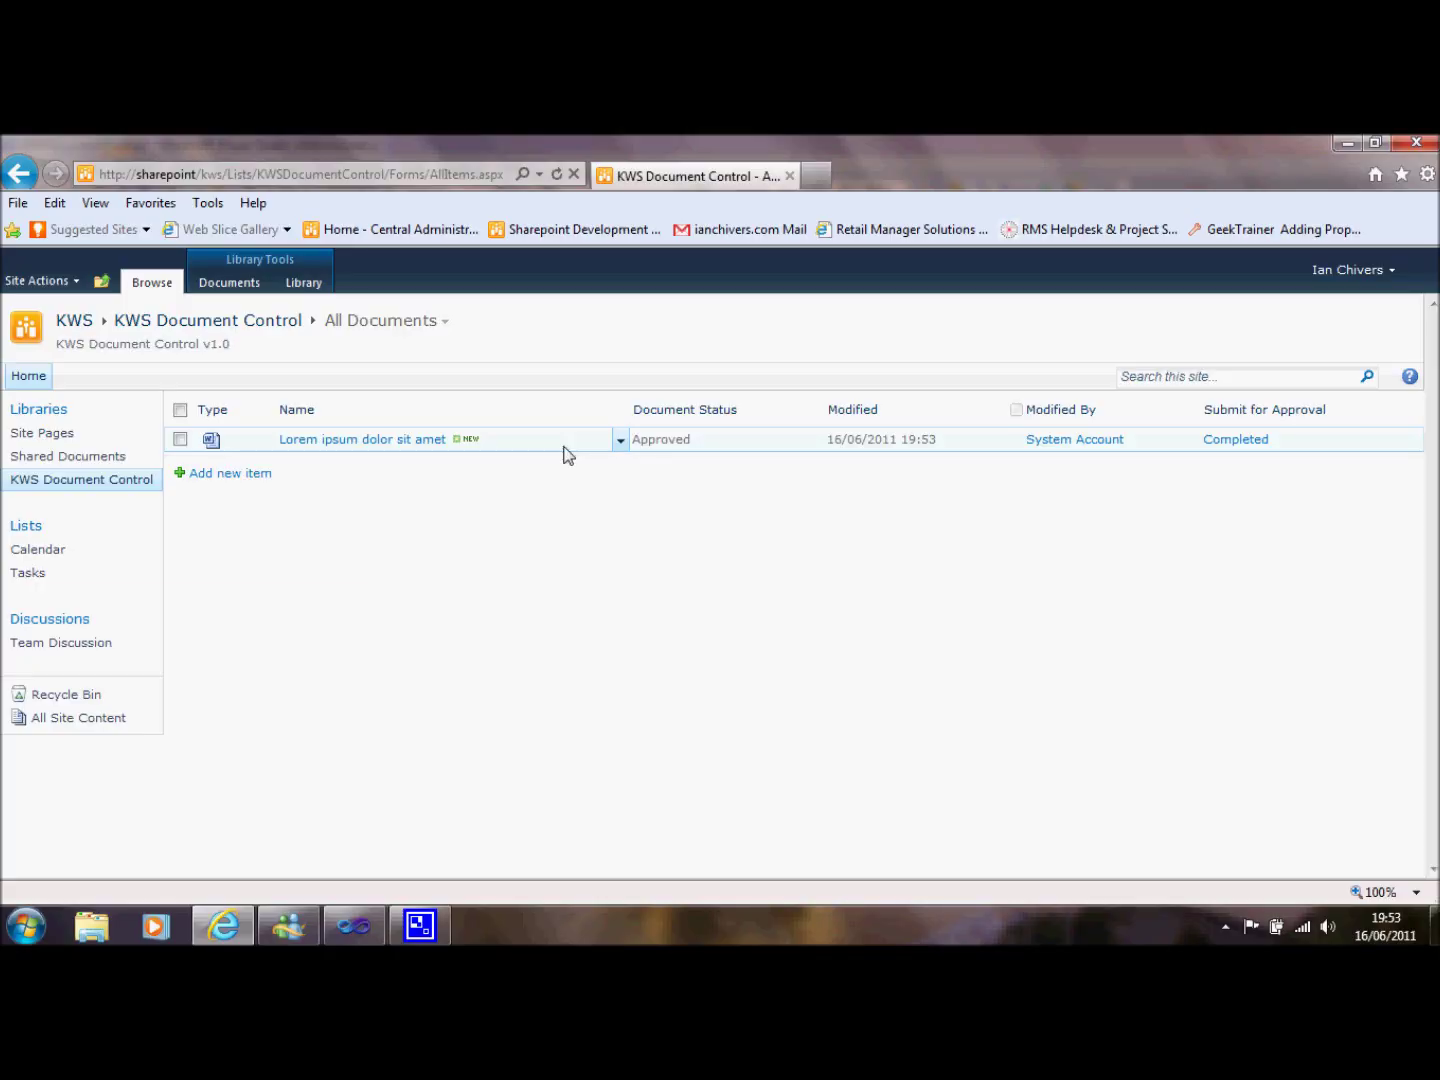
left_click(564, 445)
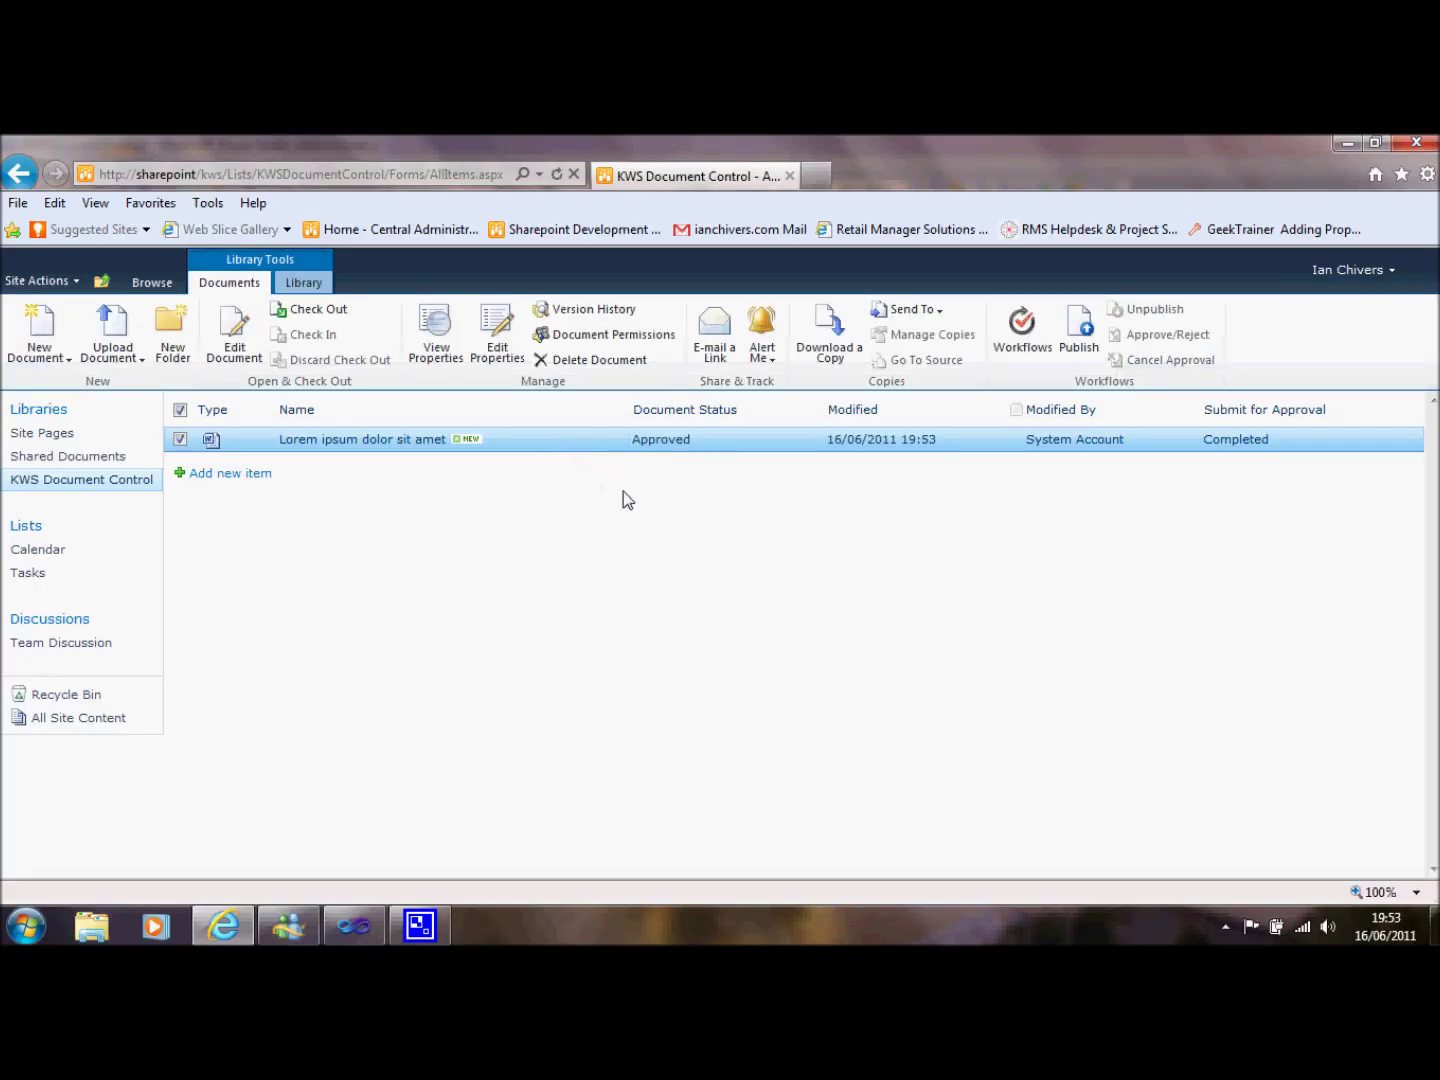
left_click(1083, 338)
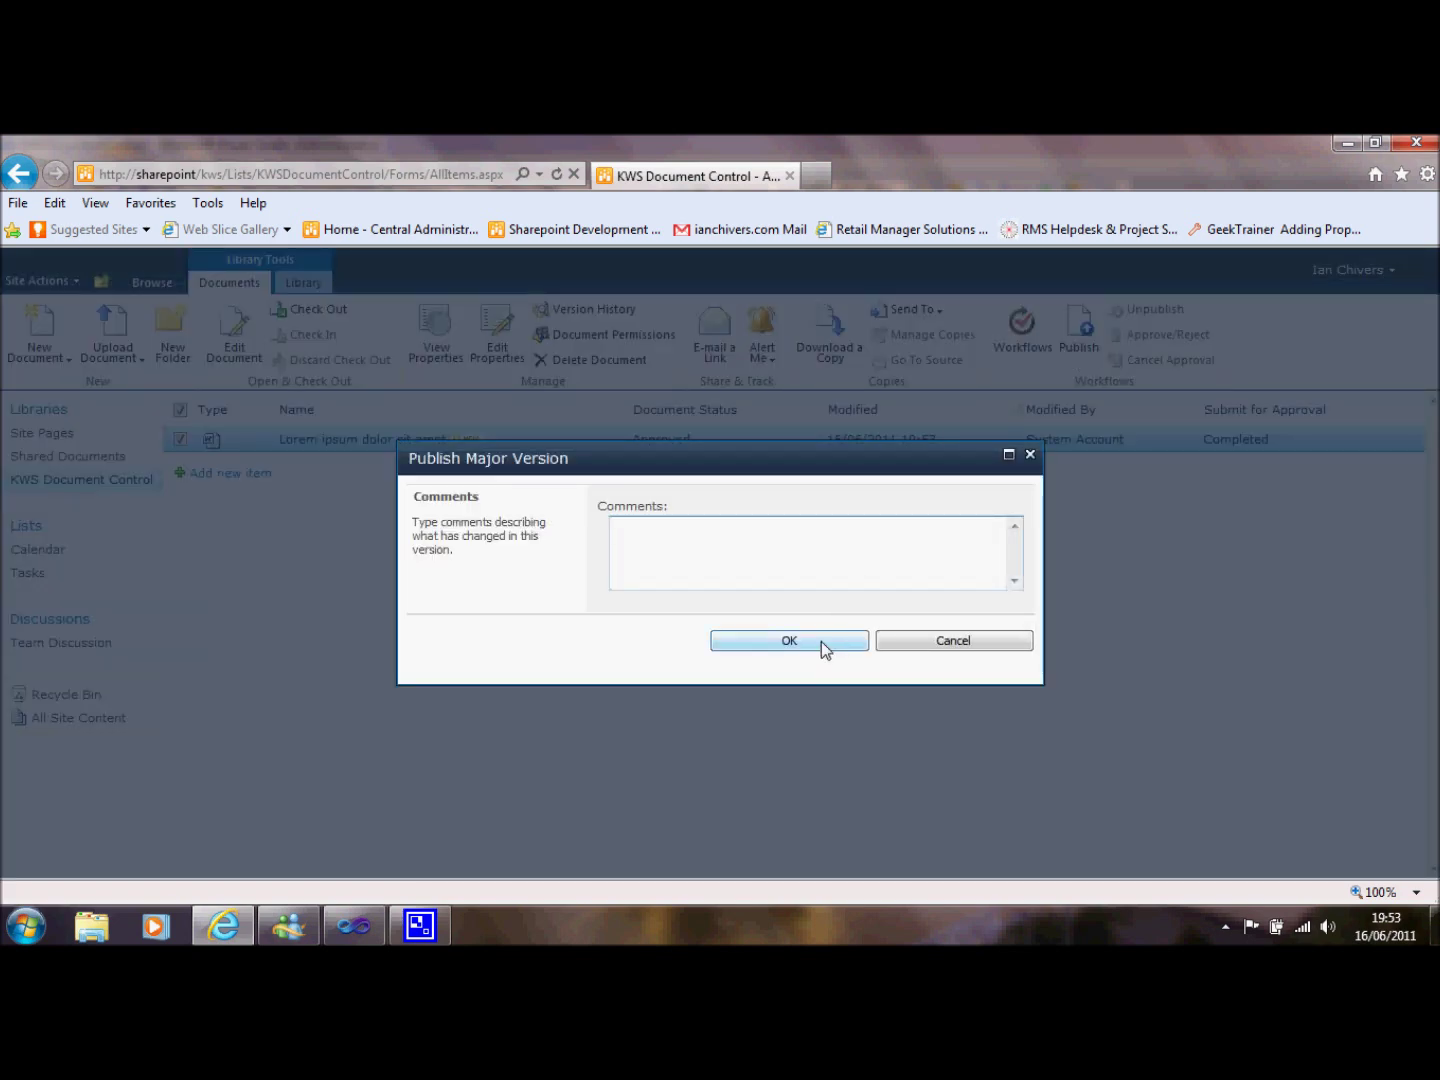
Publish the document as a major version and reload the KWS Document Control library.
left_click(818, 640)
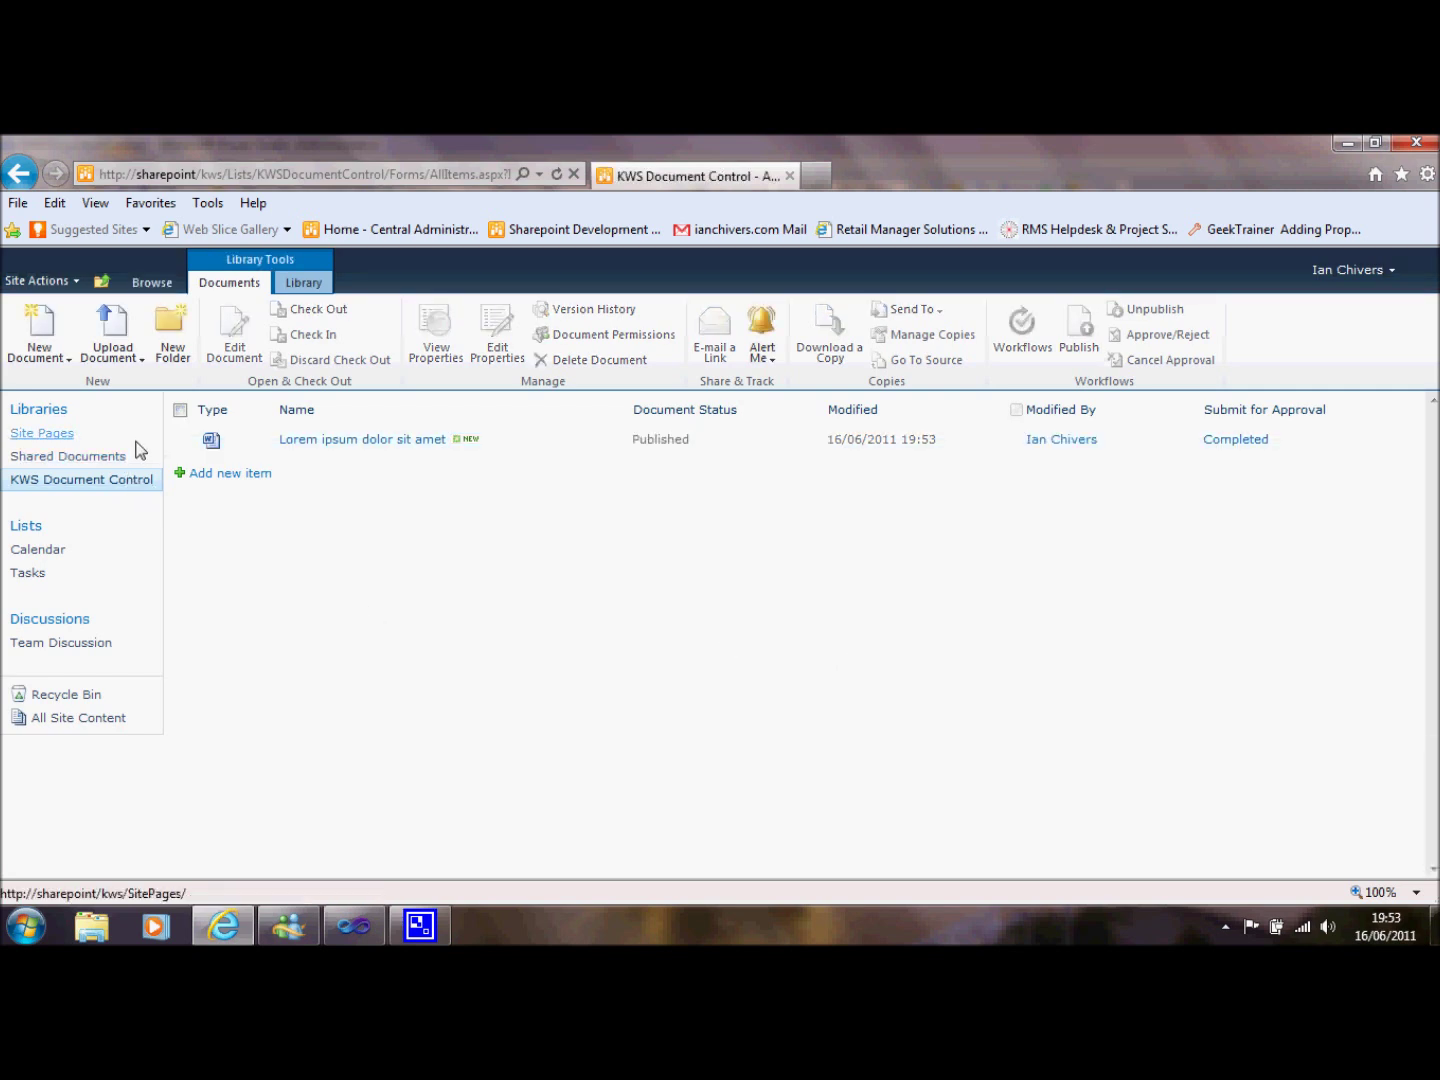
left_click(127, 481)
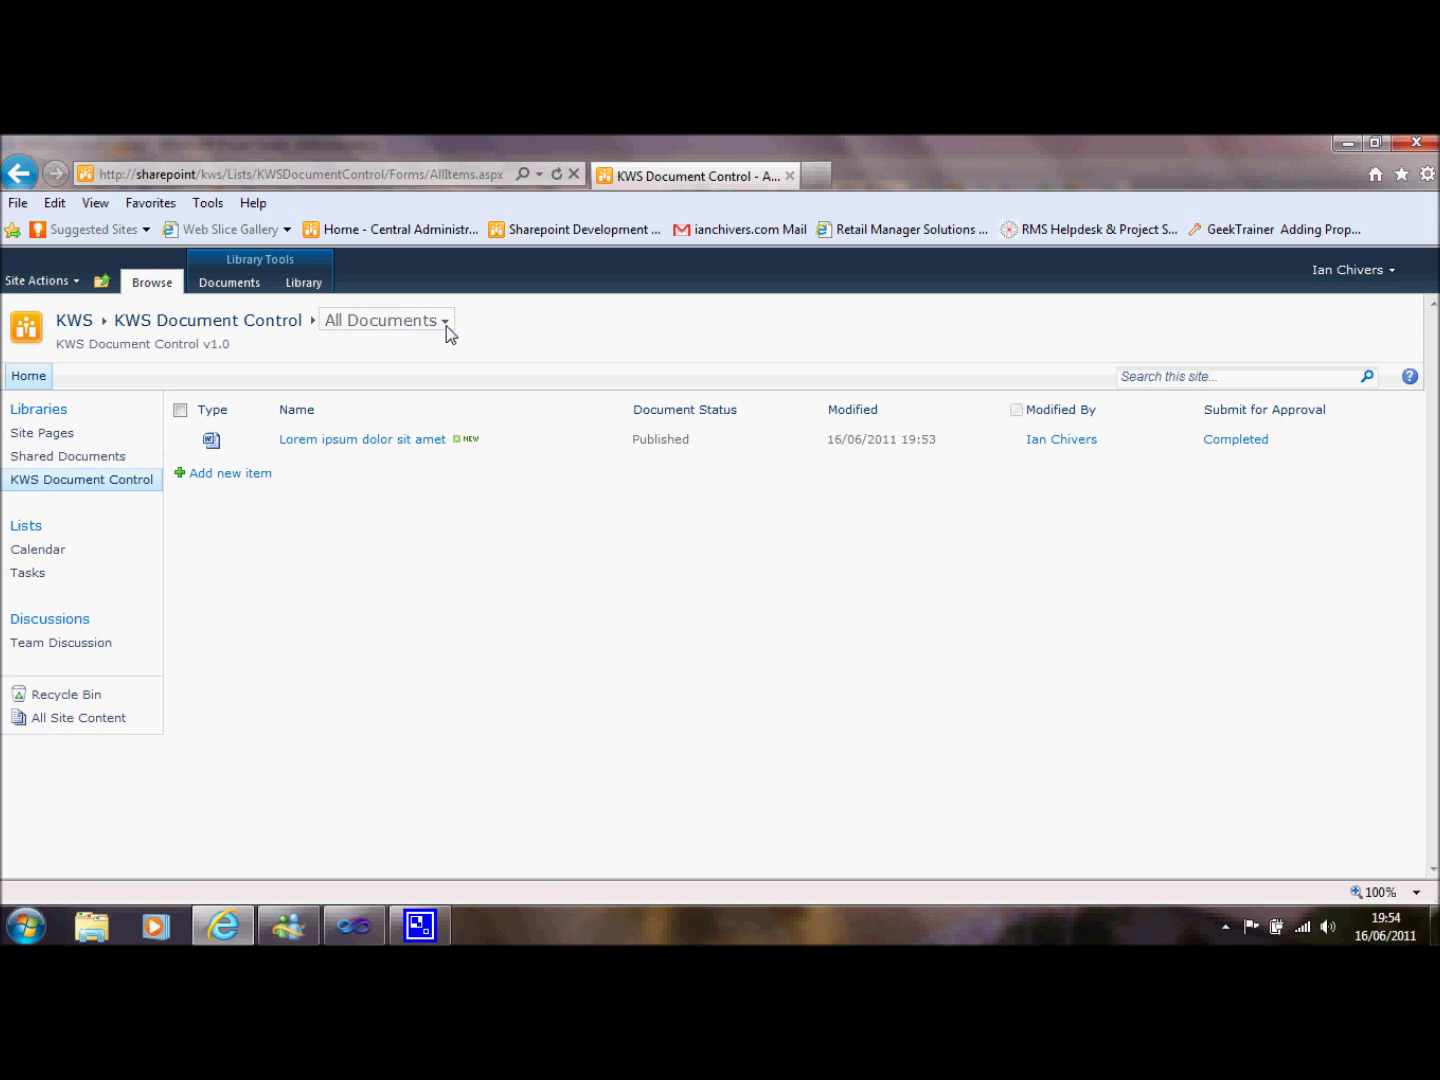
Switch to Published Documents, expand Category A and Sub Category Y, and open Demo document in Word.
left_click(445, 322)
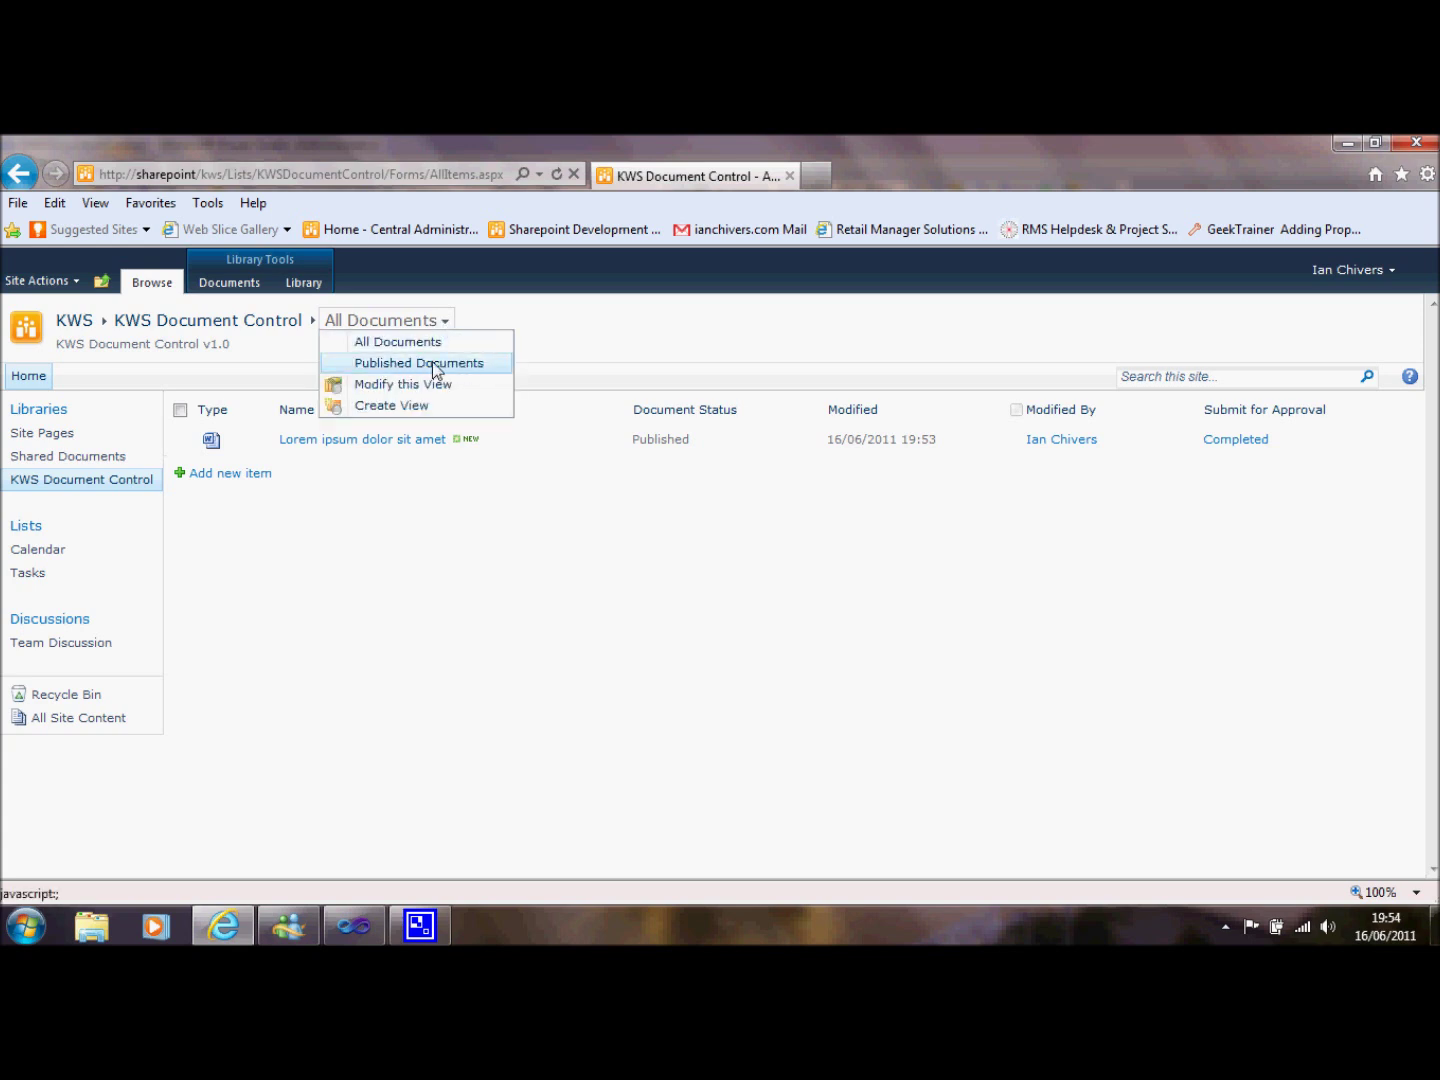
left_click(437, 365)
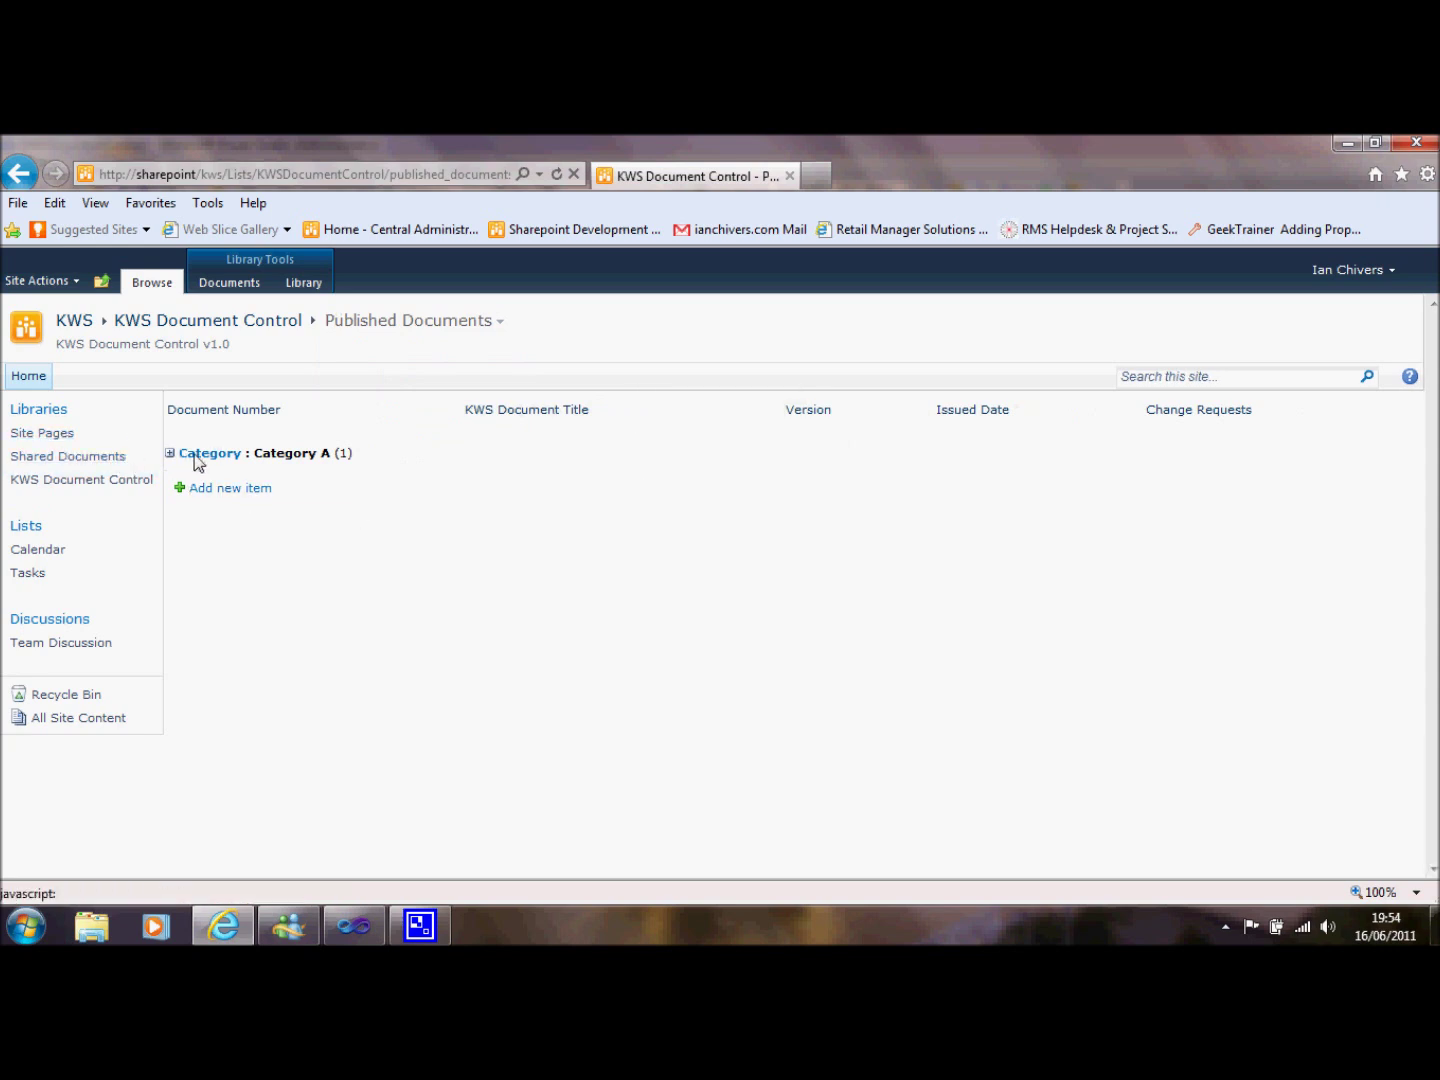
left_click(169, 454)
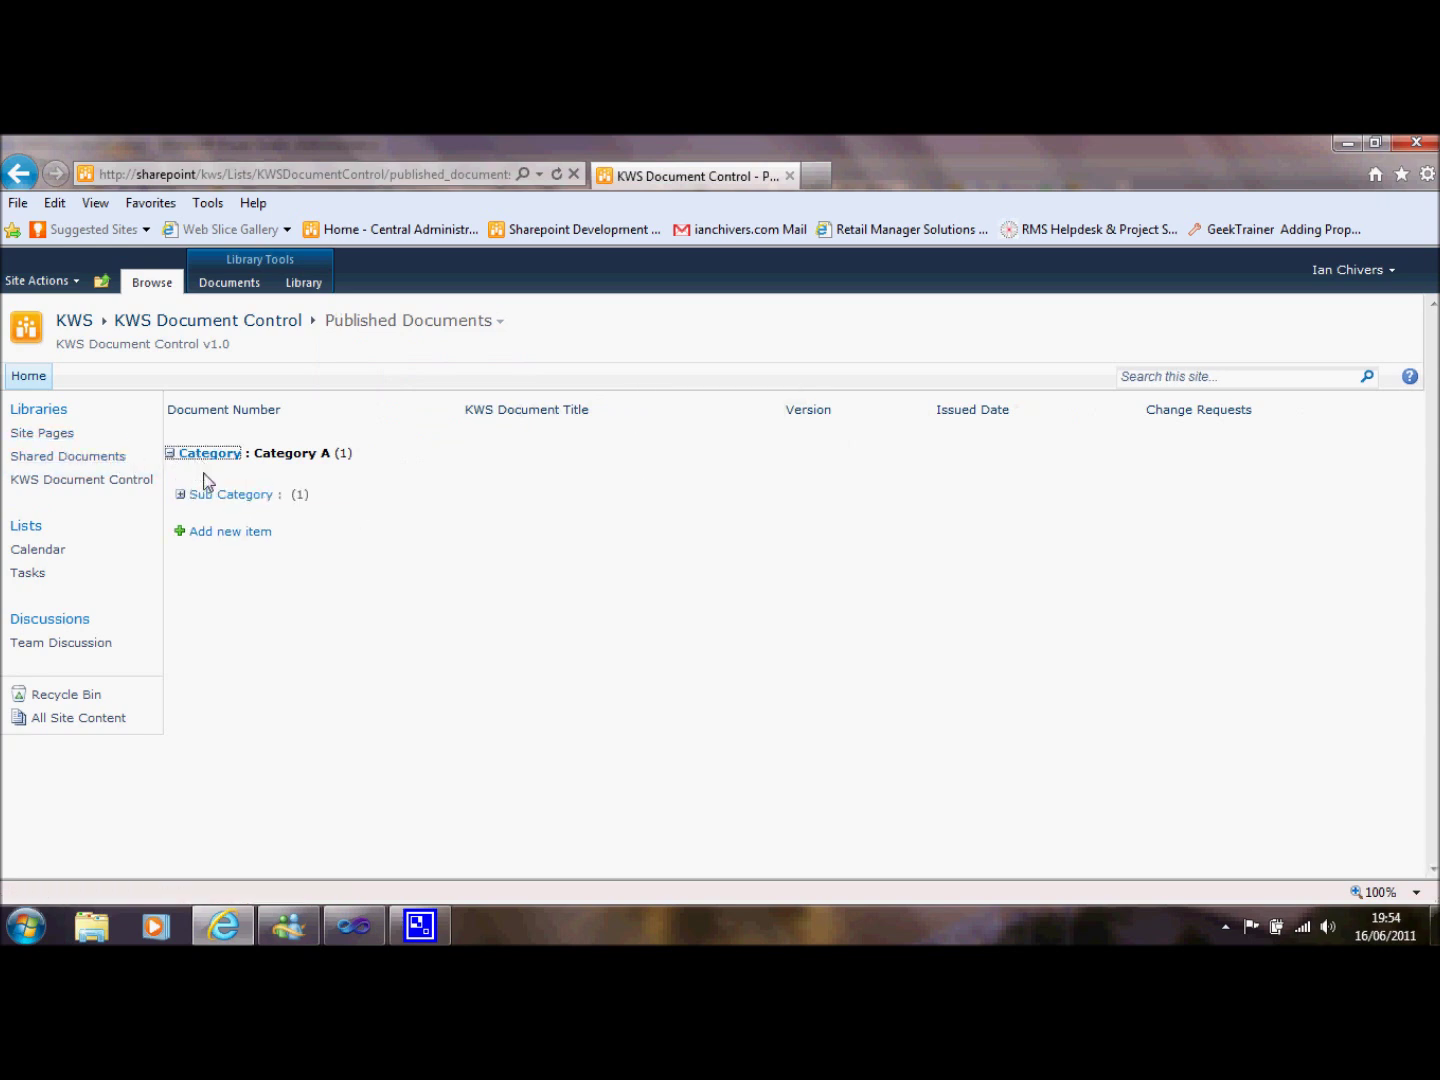
left_click(181, 494)
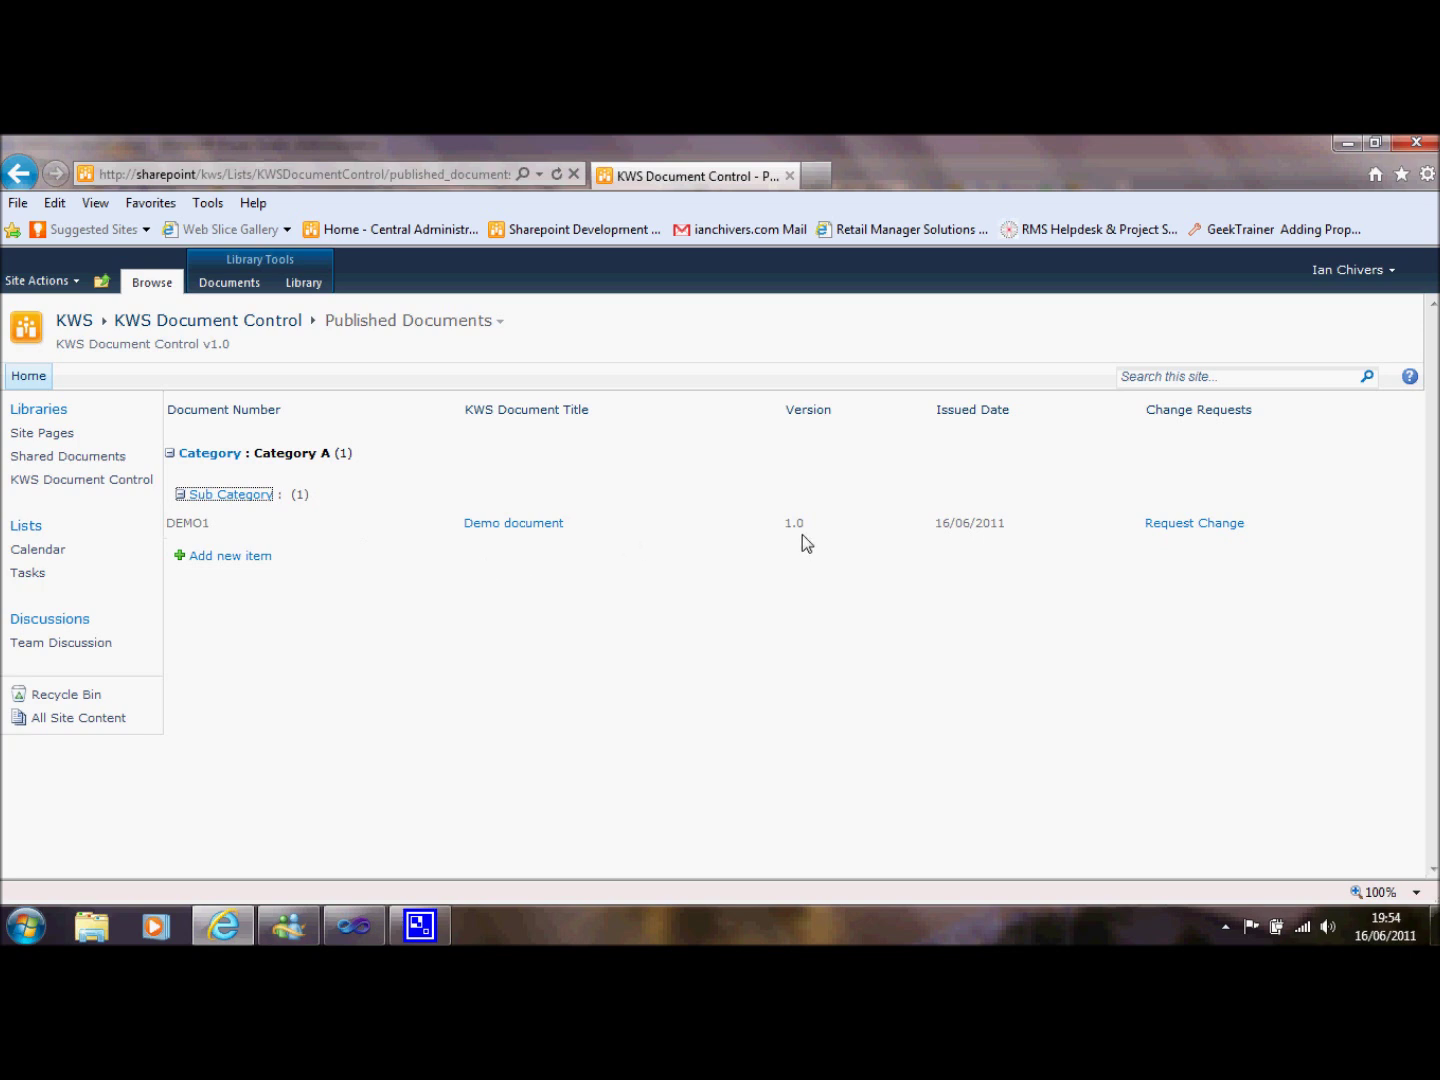
left_click(535, 521)
left_click(1008, 884)
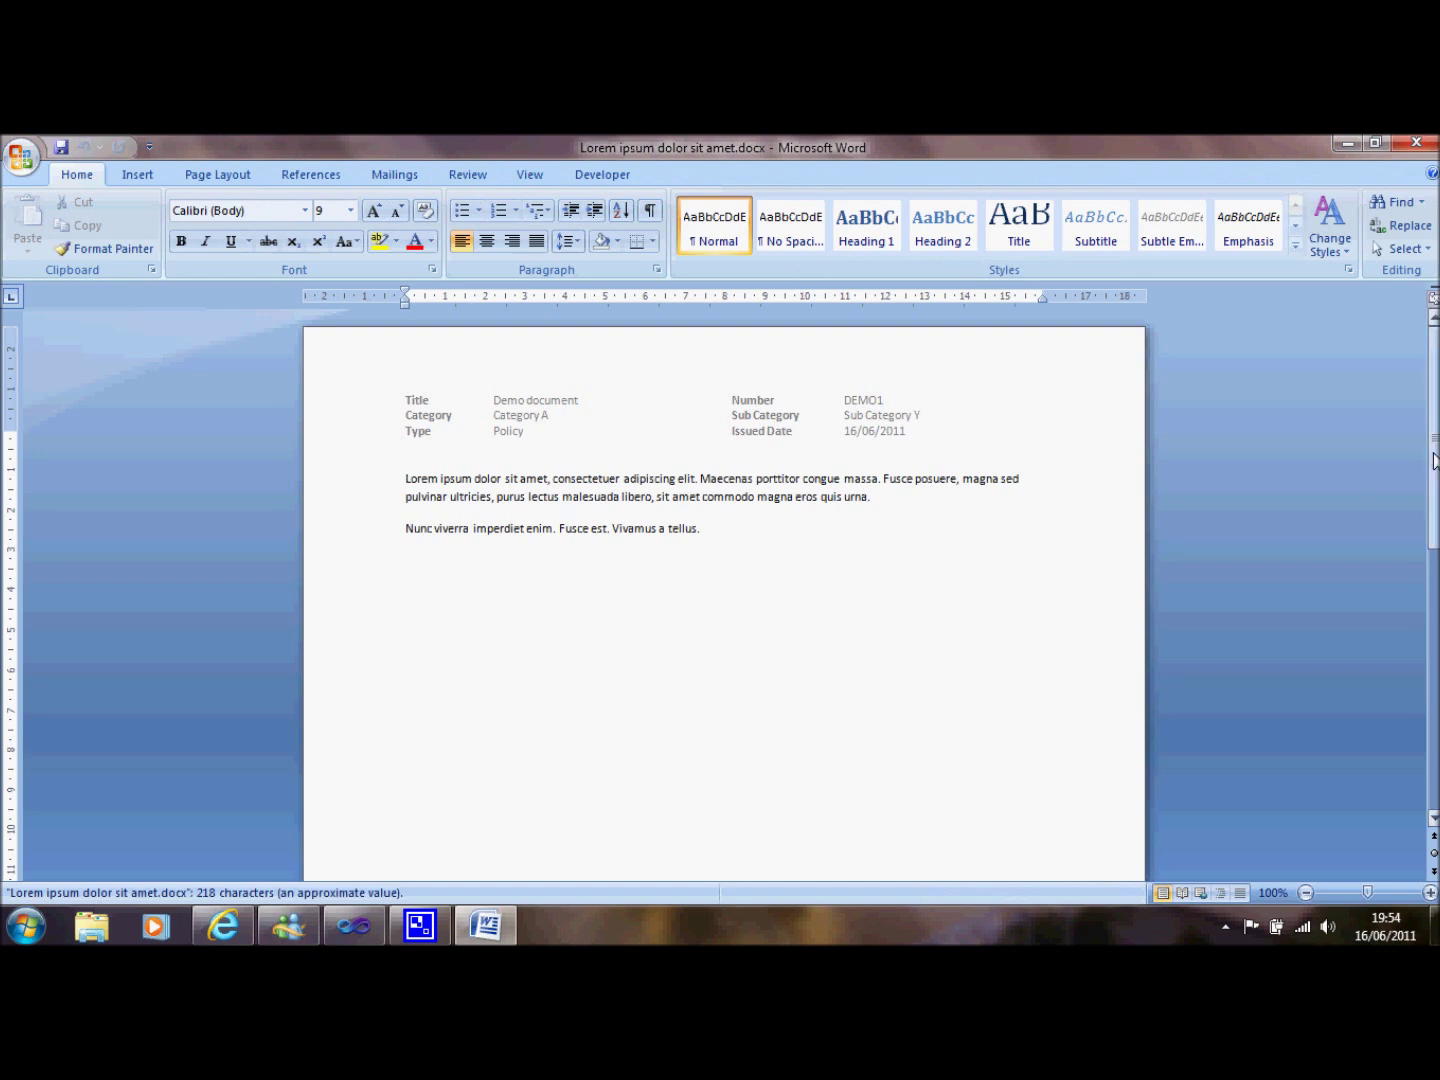
Check that the footer reads Version 1.0 and Status Published, then close Word.
scroll(724, 600, "down", 8)
scroll(725, 600, "down", 5)
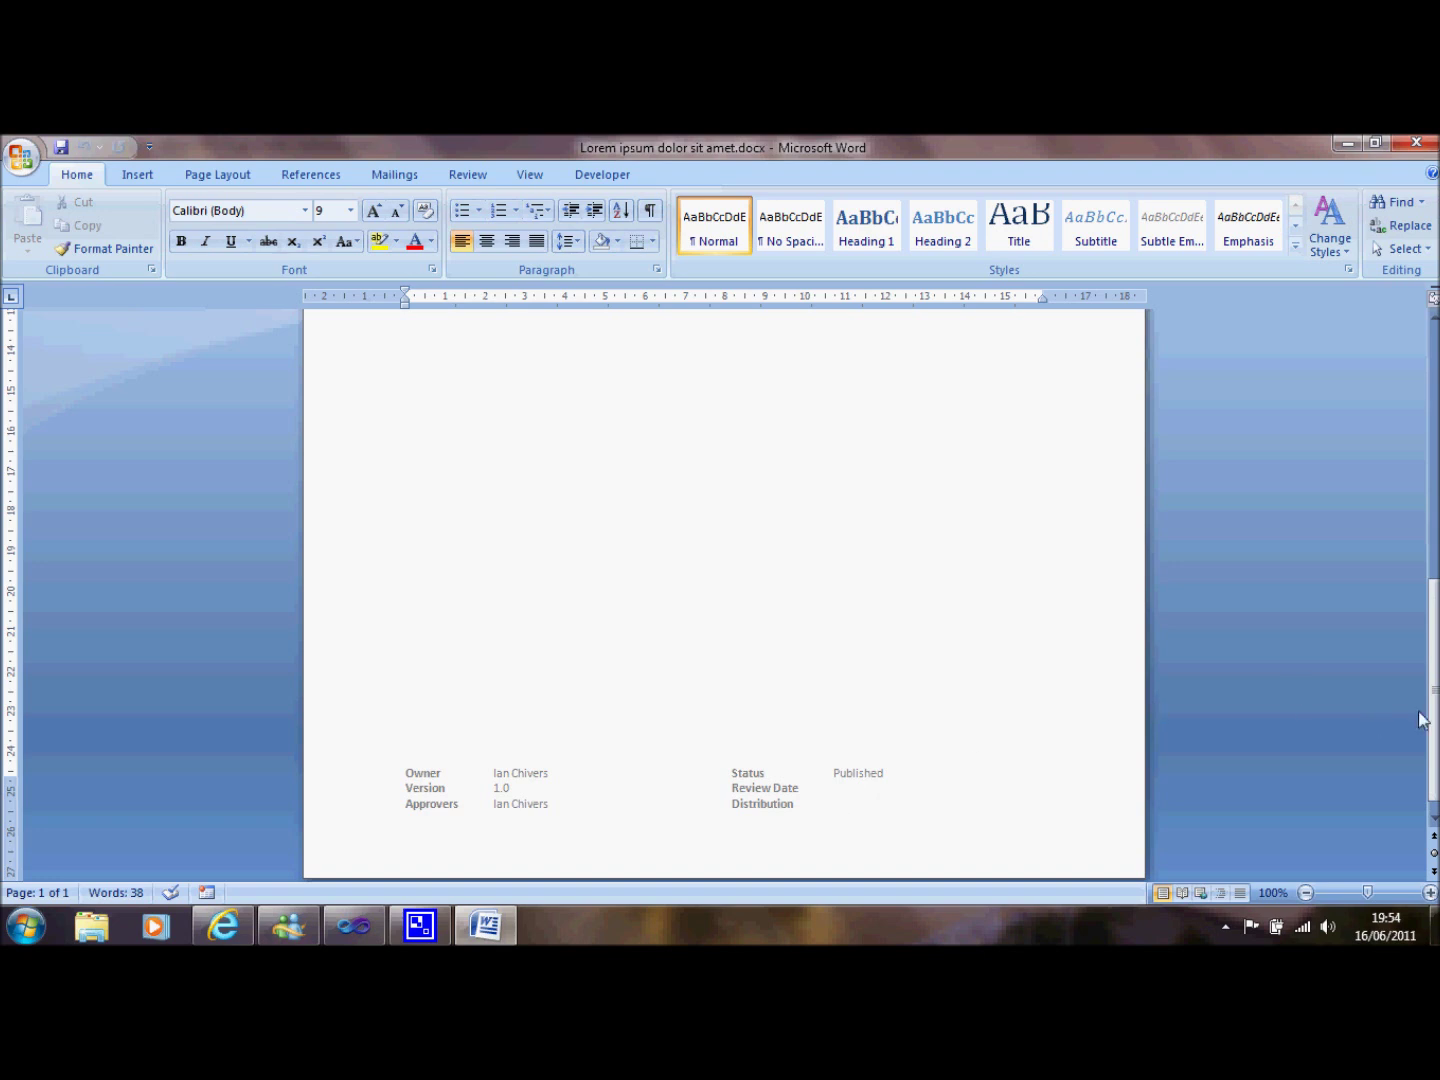
left_click_drag(1433, 721, 1433, 330)
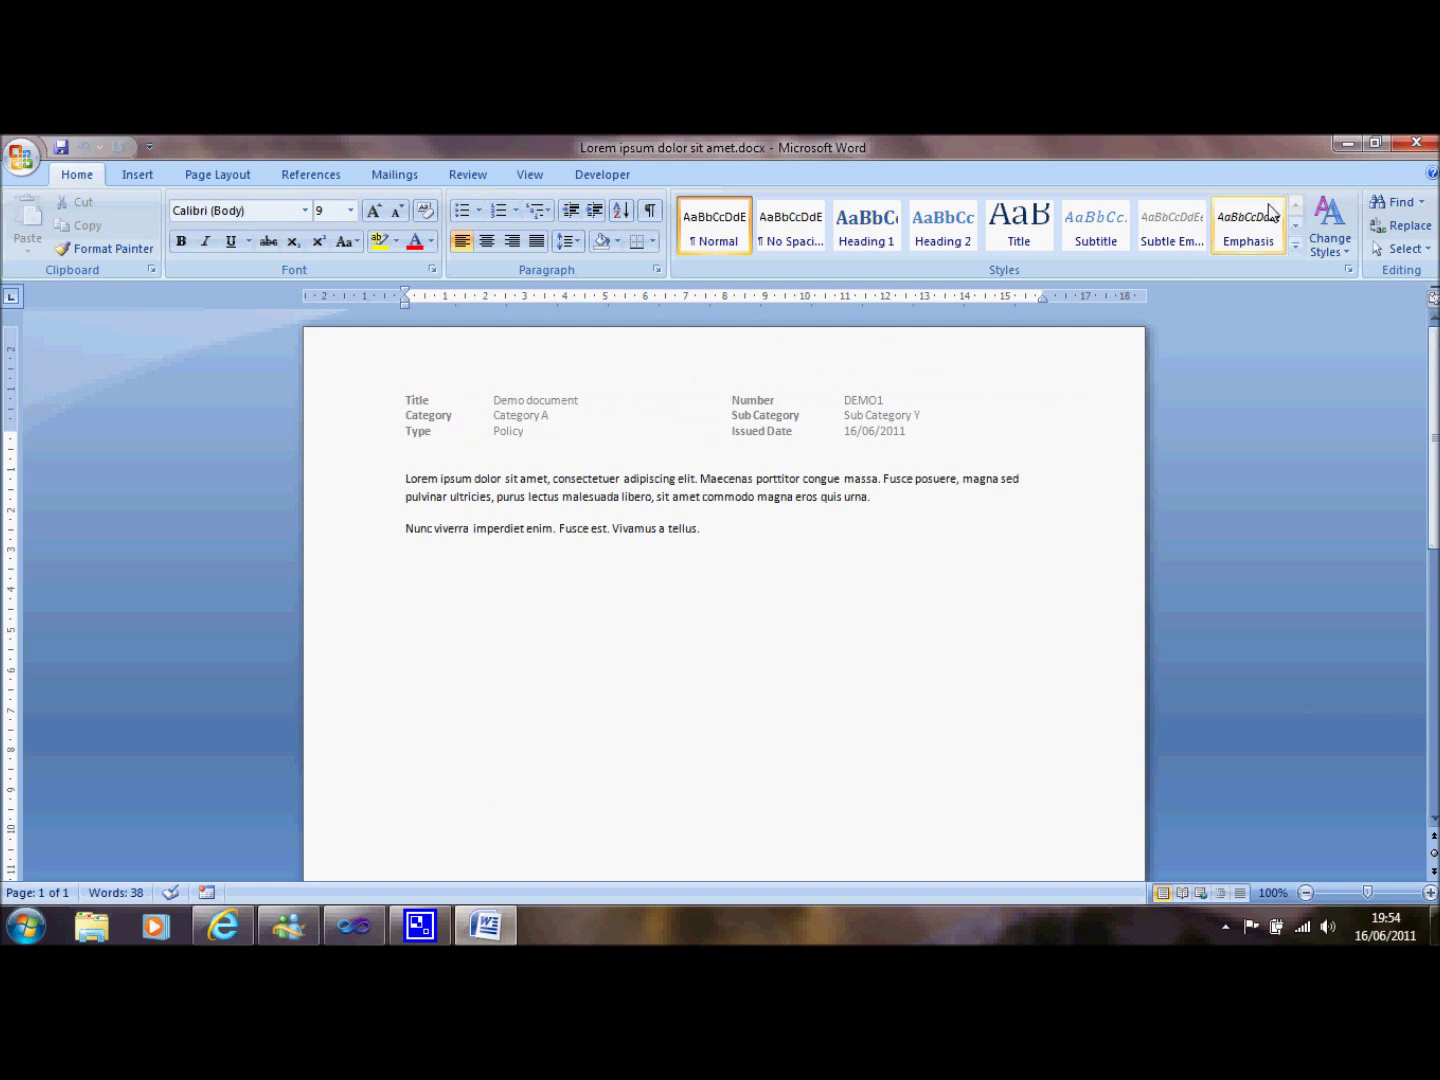
left_click(1414, 147)
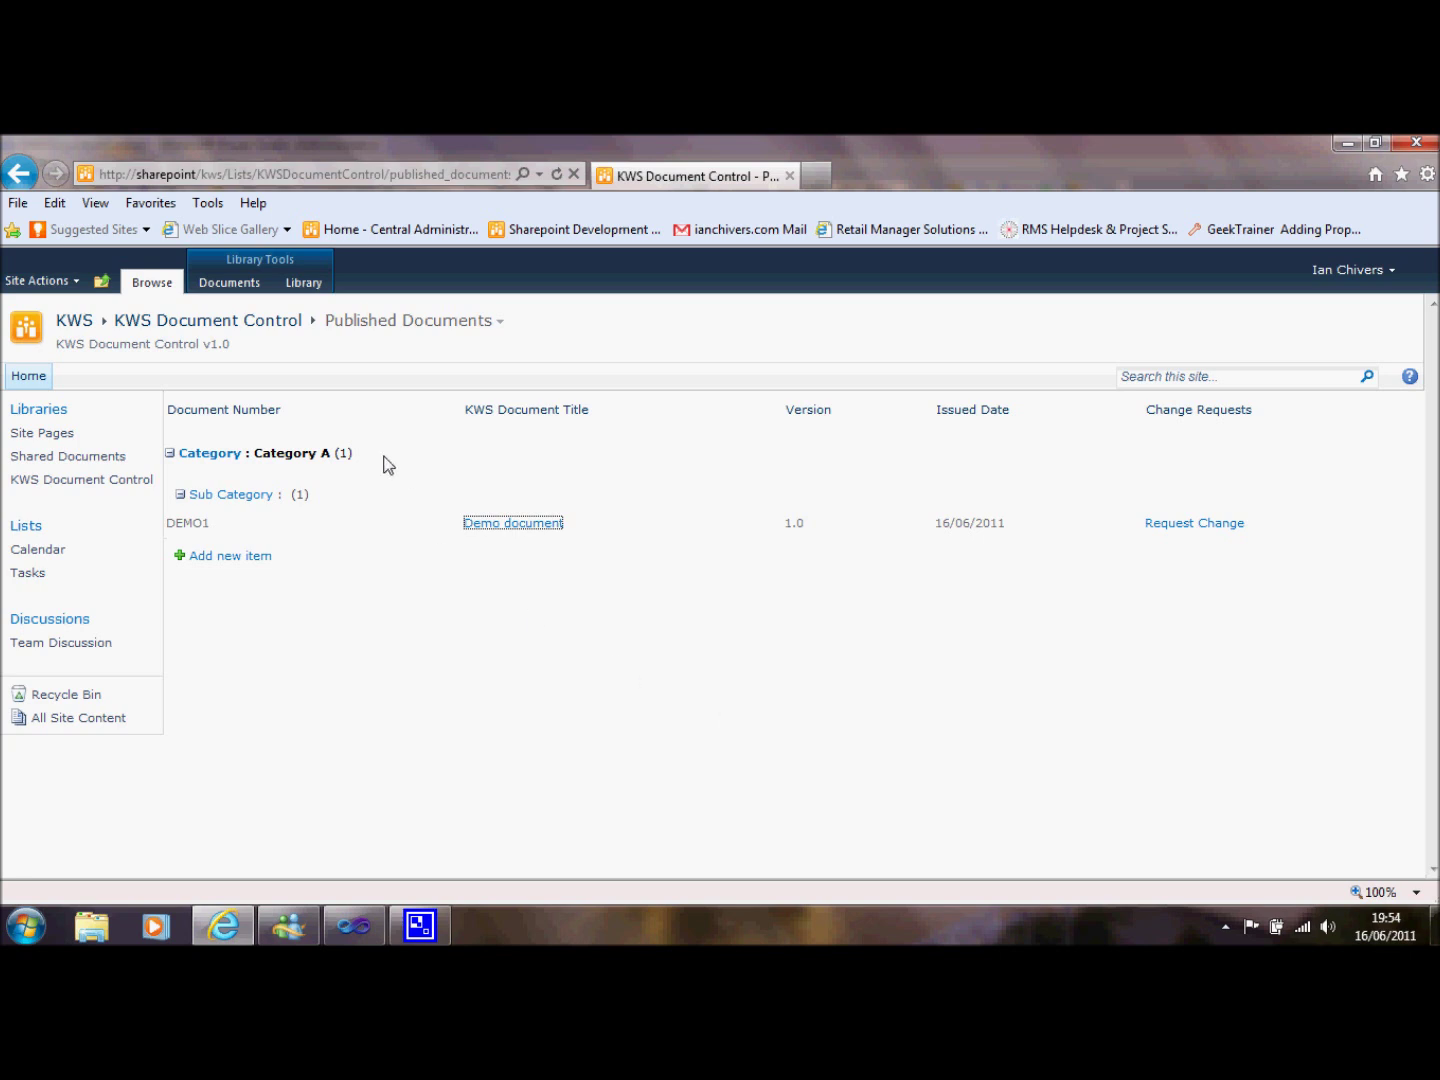
From All Documents, check out Lorem ipsum dolor sit amet.docx and open it in Word for editing.
left_click(499, 323)
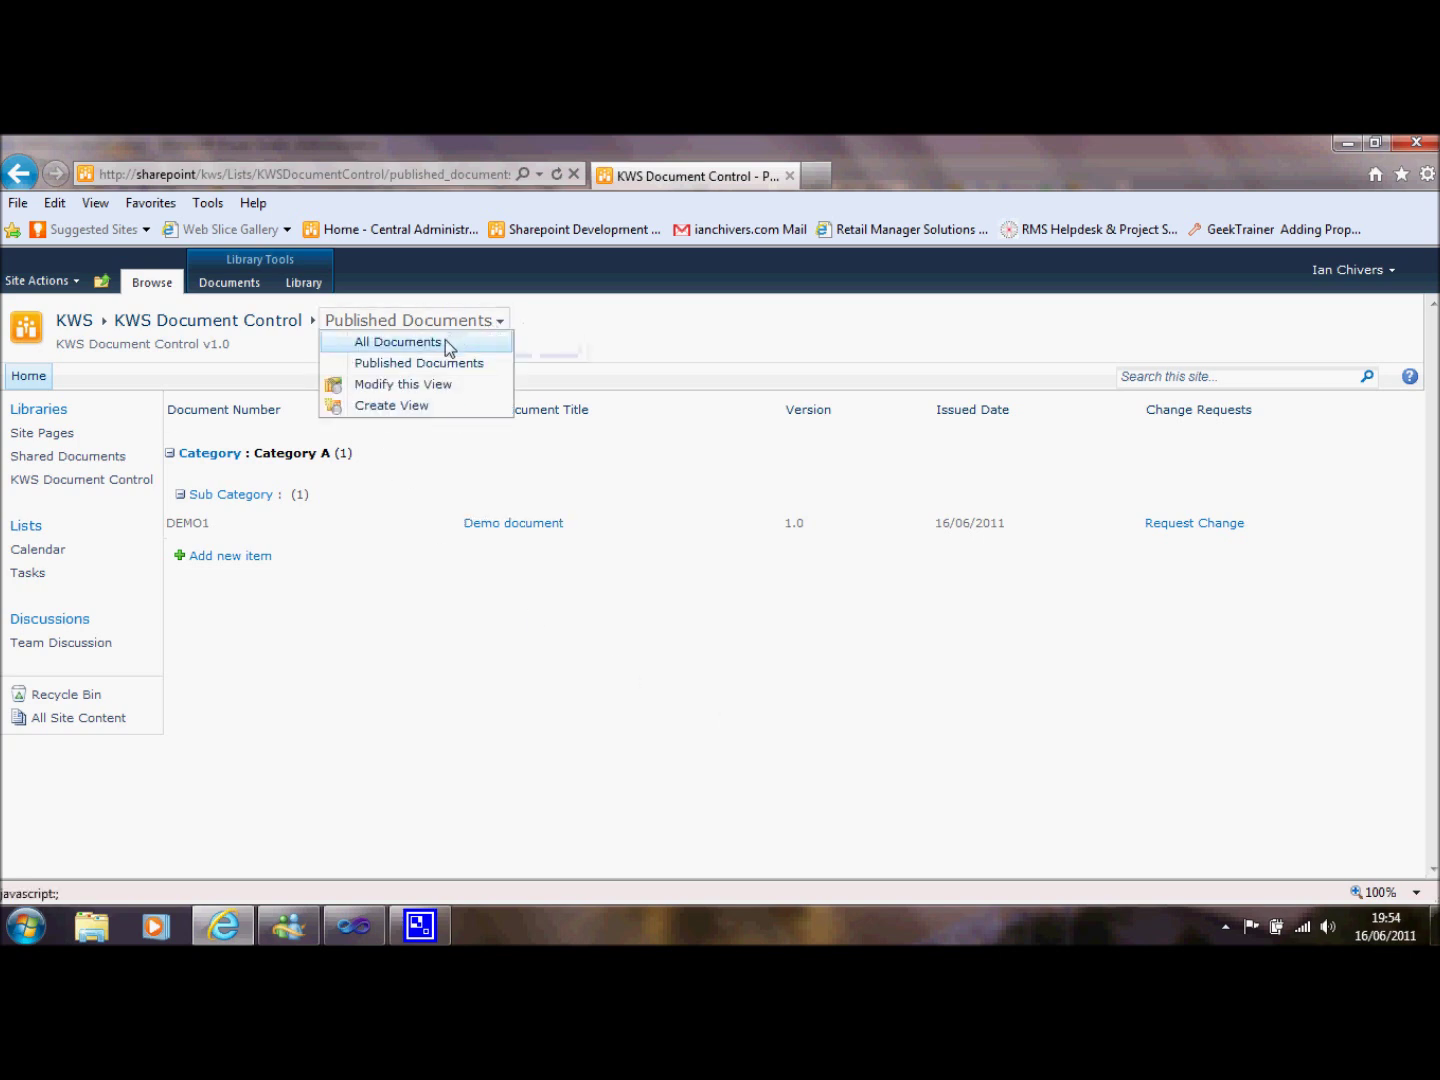
left_click(446, 341)
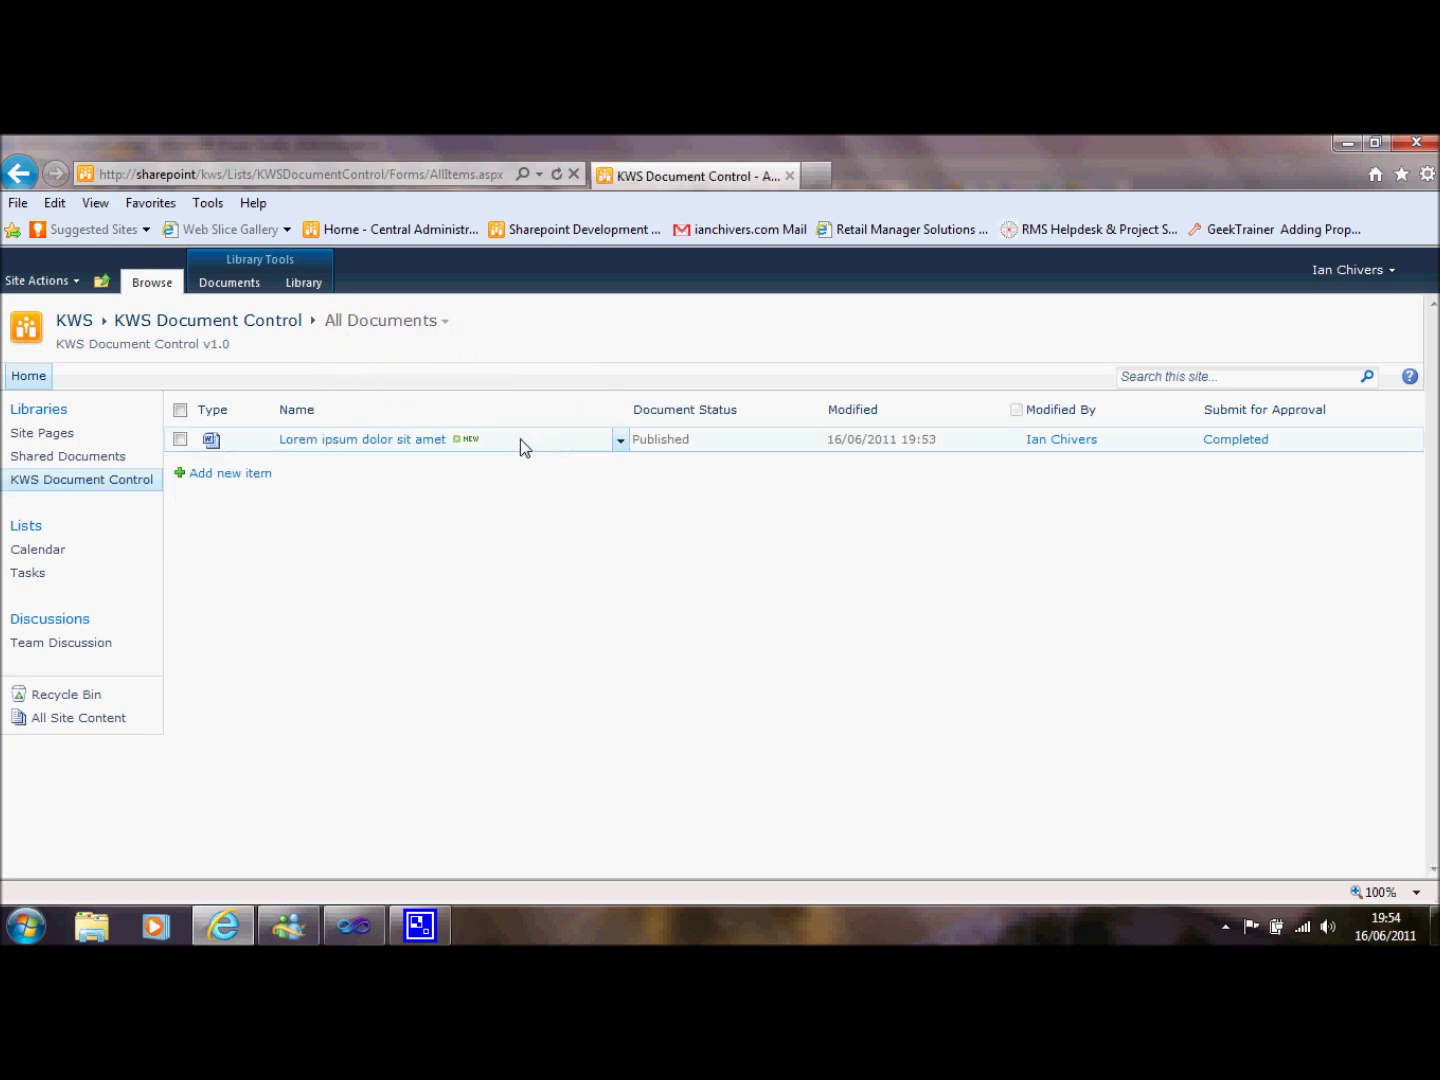
left_click(620, 440)
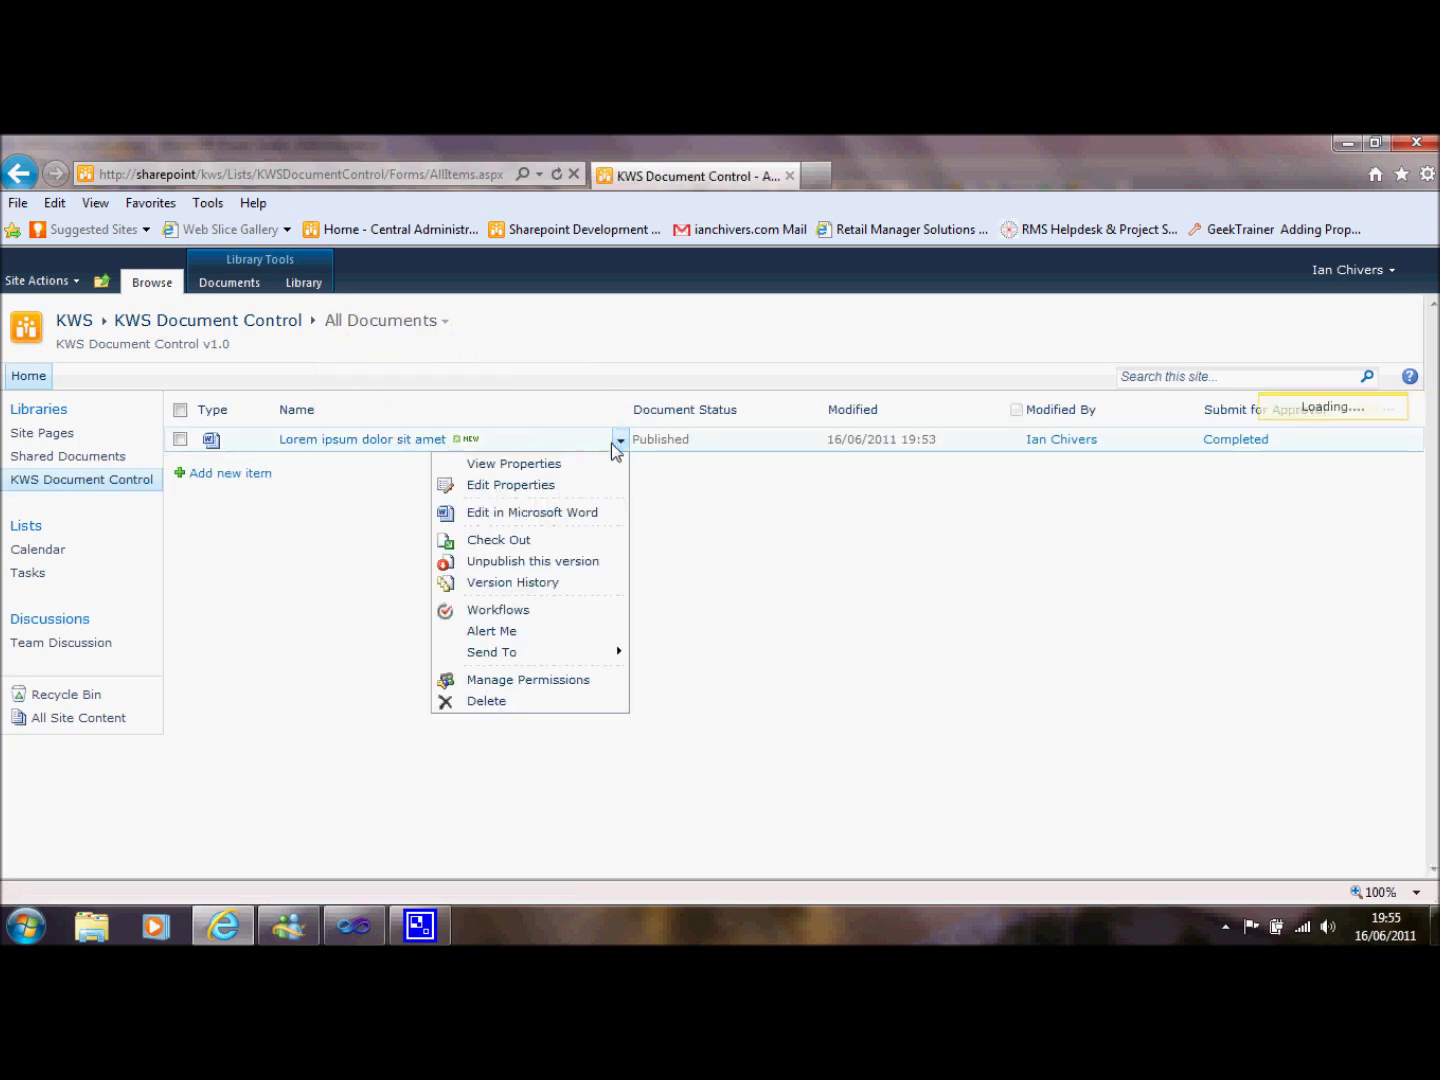
left_click(571, 512)
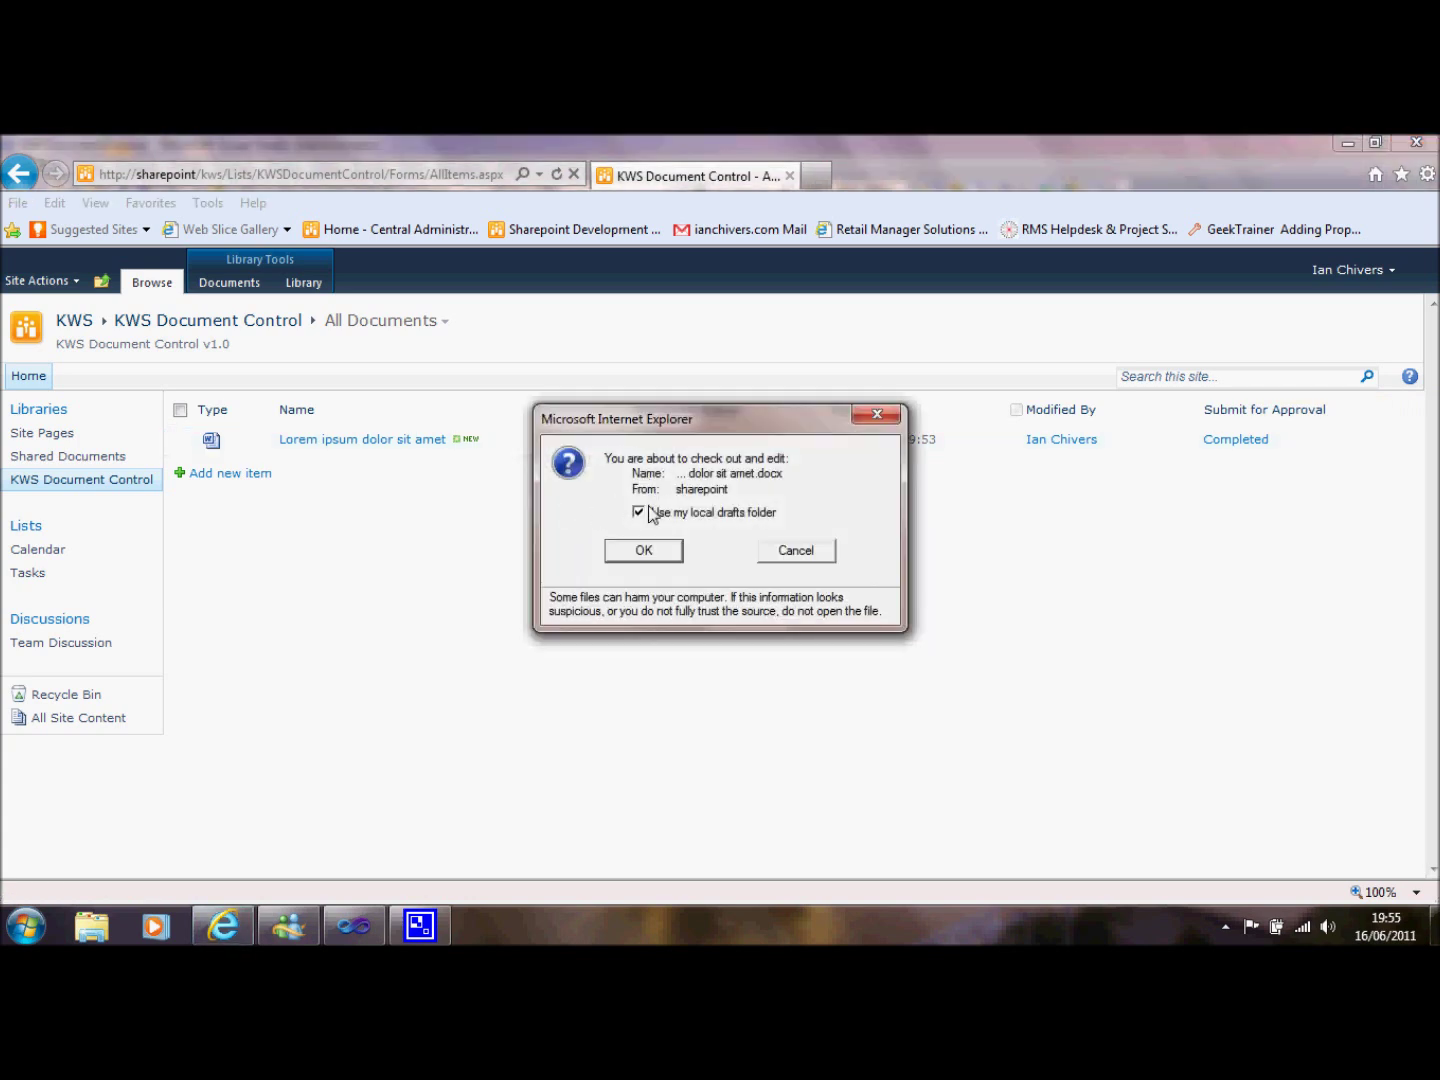
left_click(644, 550)
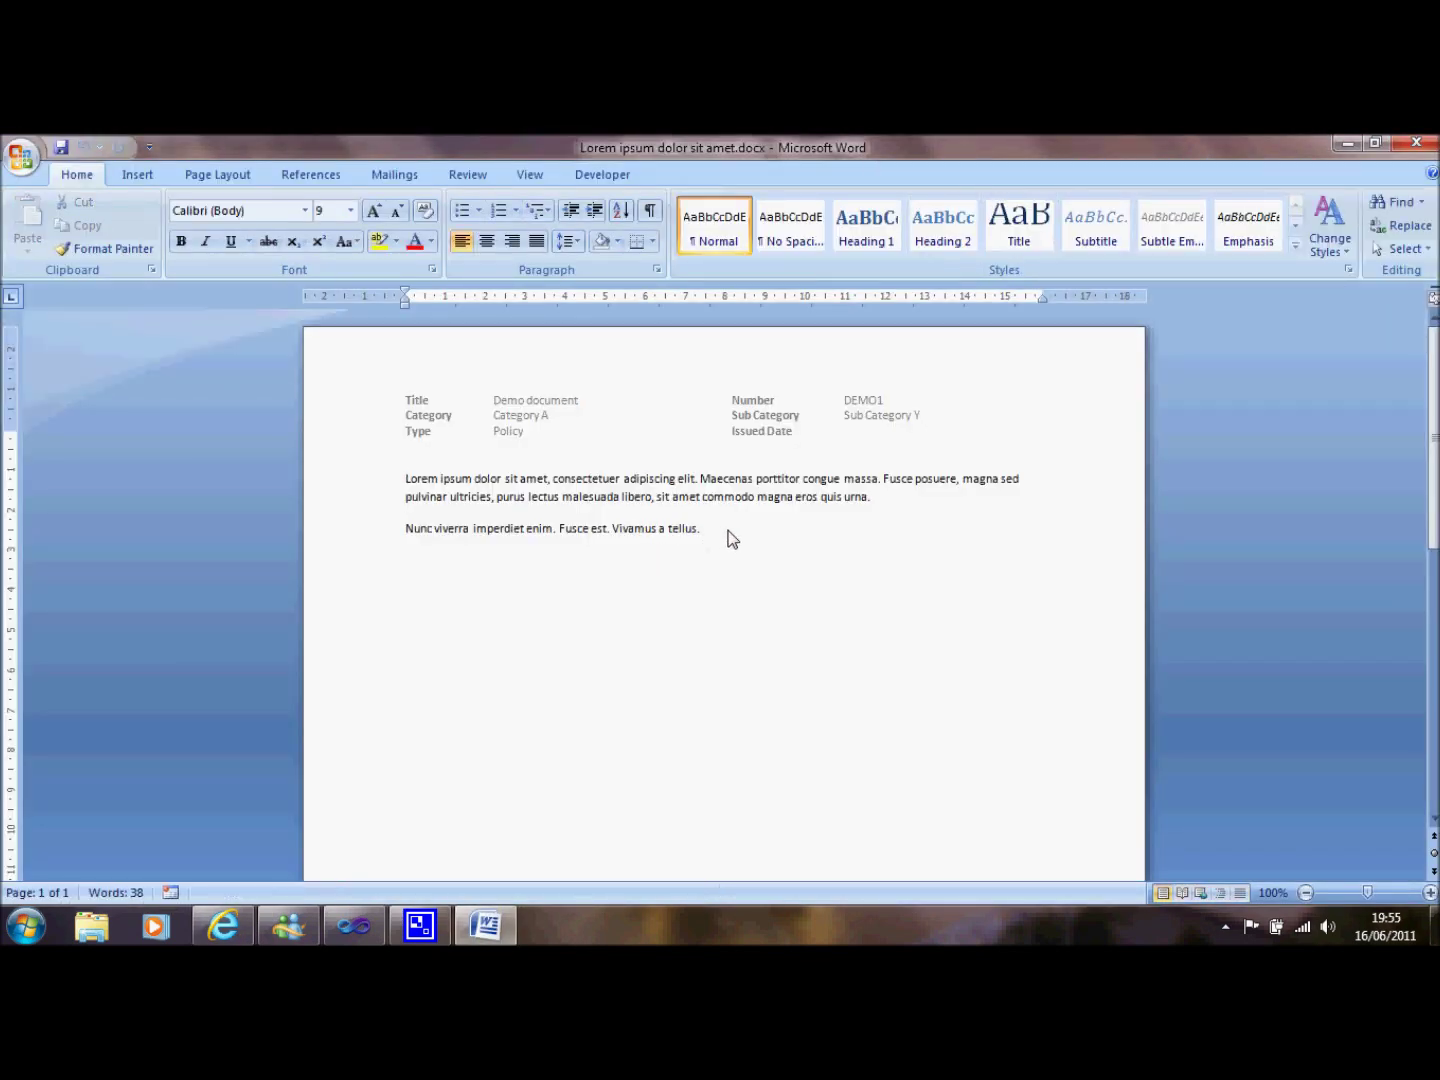
Add the line 'MADE SOME CHANGES !' on a new line below the body text.
key("Return")
key("Return")
type("MADE SOME CHANGES !")
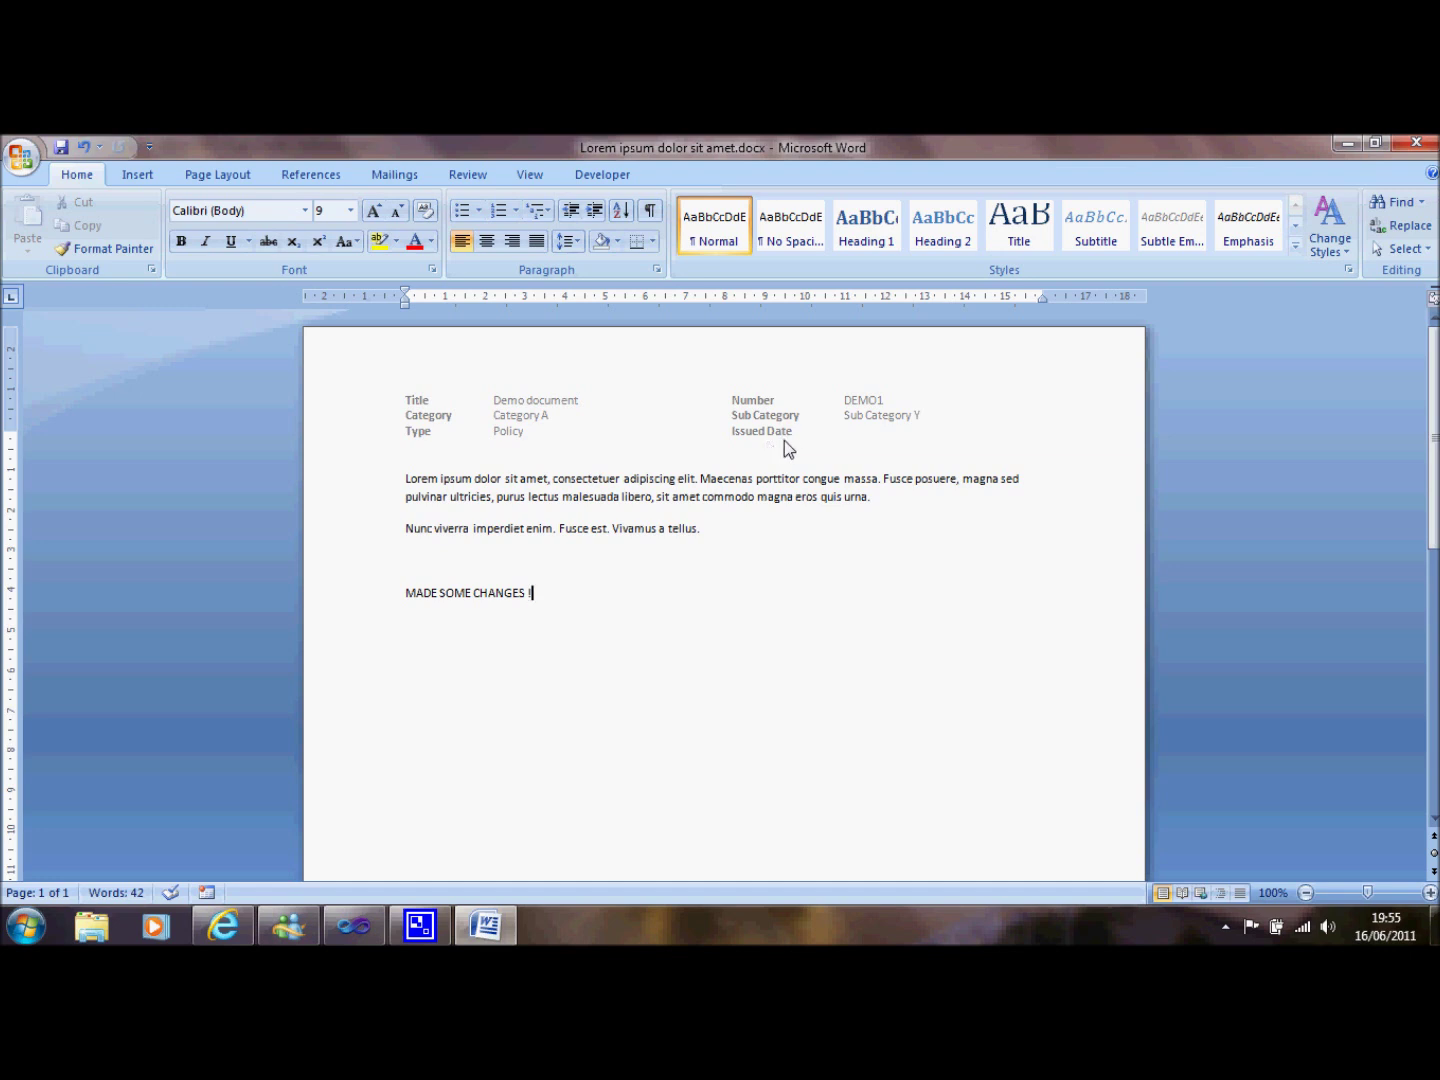
left_click_drag(1427, 436, 1425, 689)
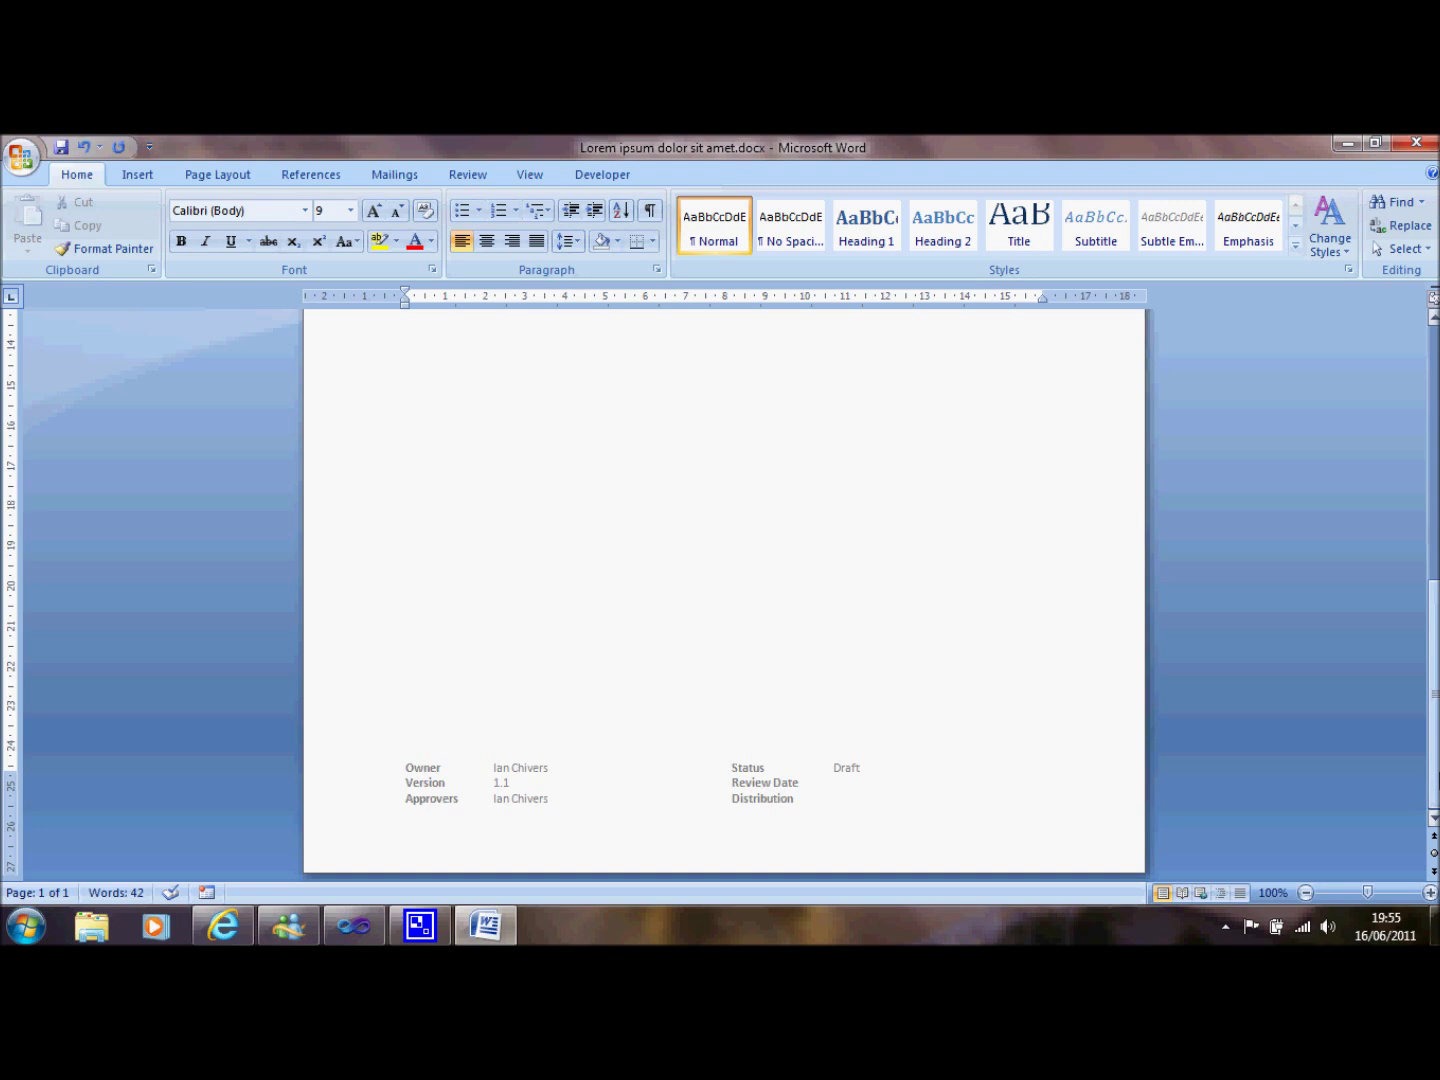
left_click_drag(1436, 769, 1437, 610)
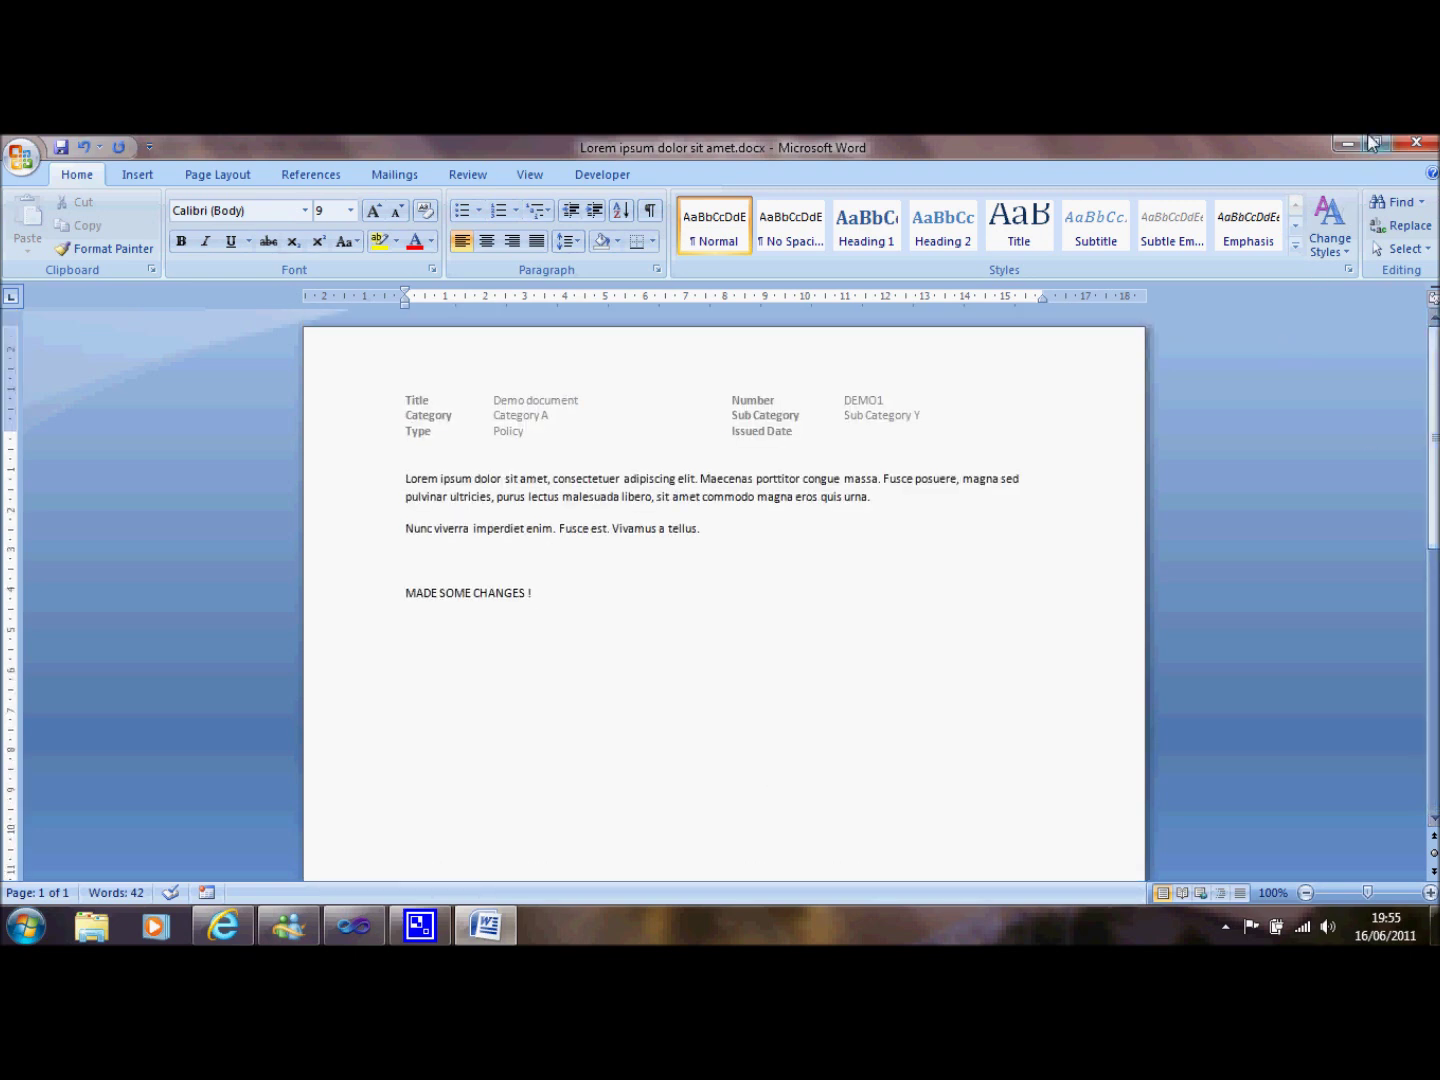
Close Word, saving the changes and checking the document in without a comment.
left_click(1418, 146)
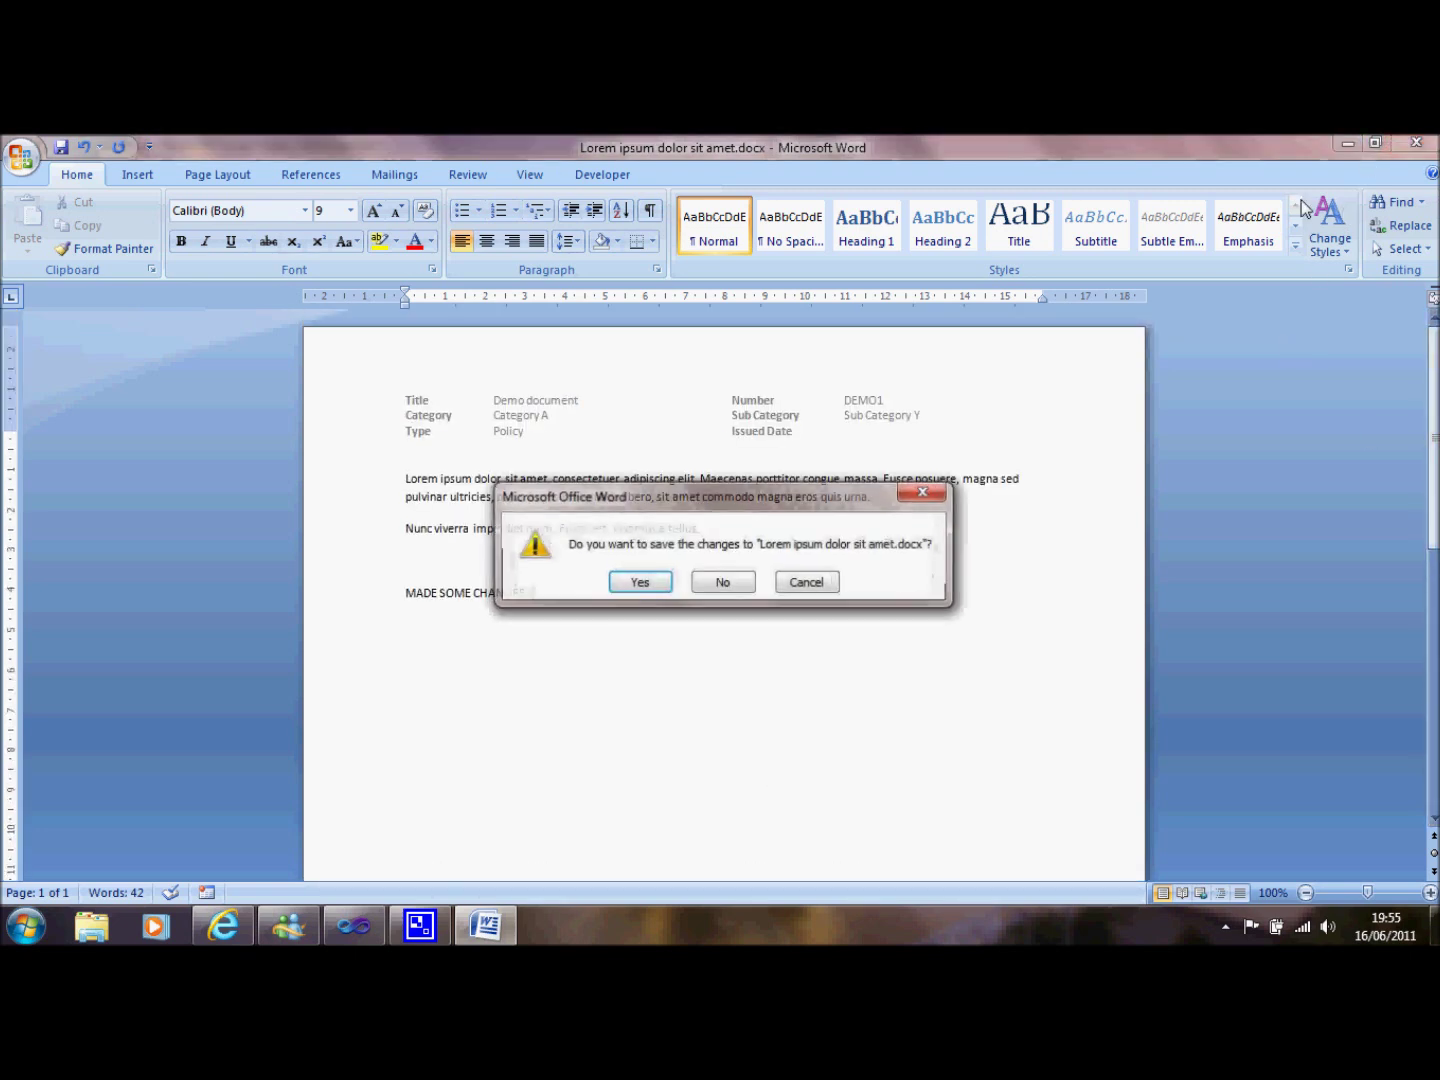
left_click(653, 584)
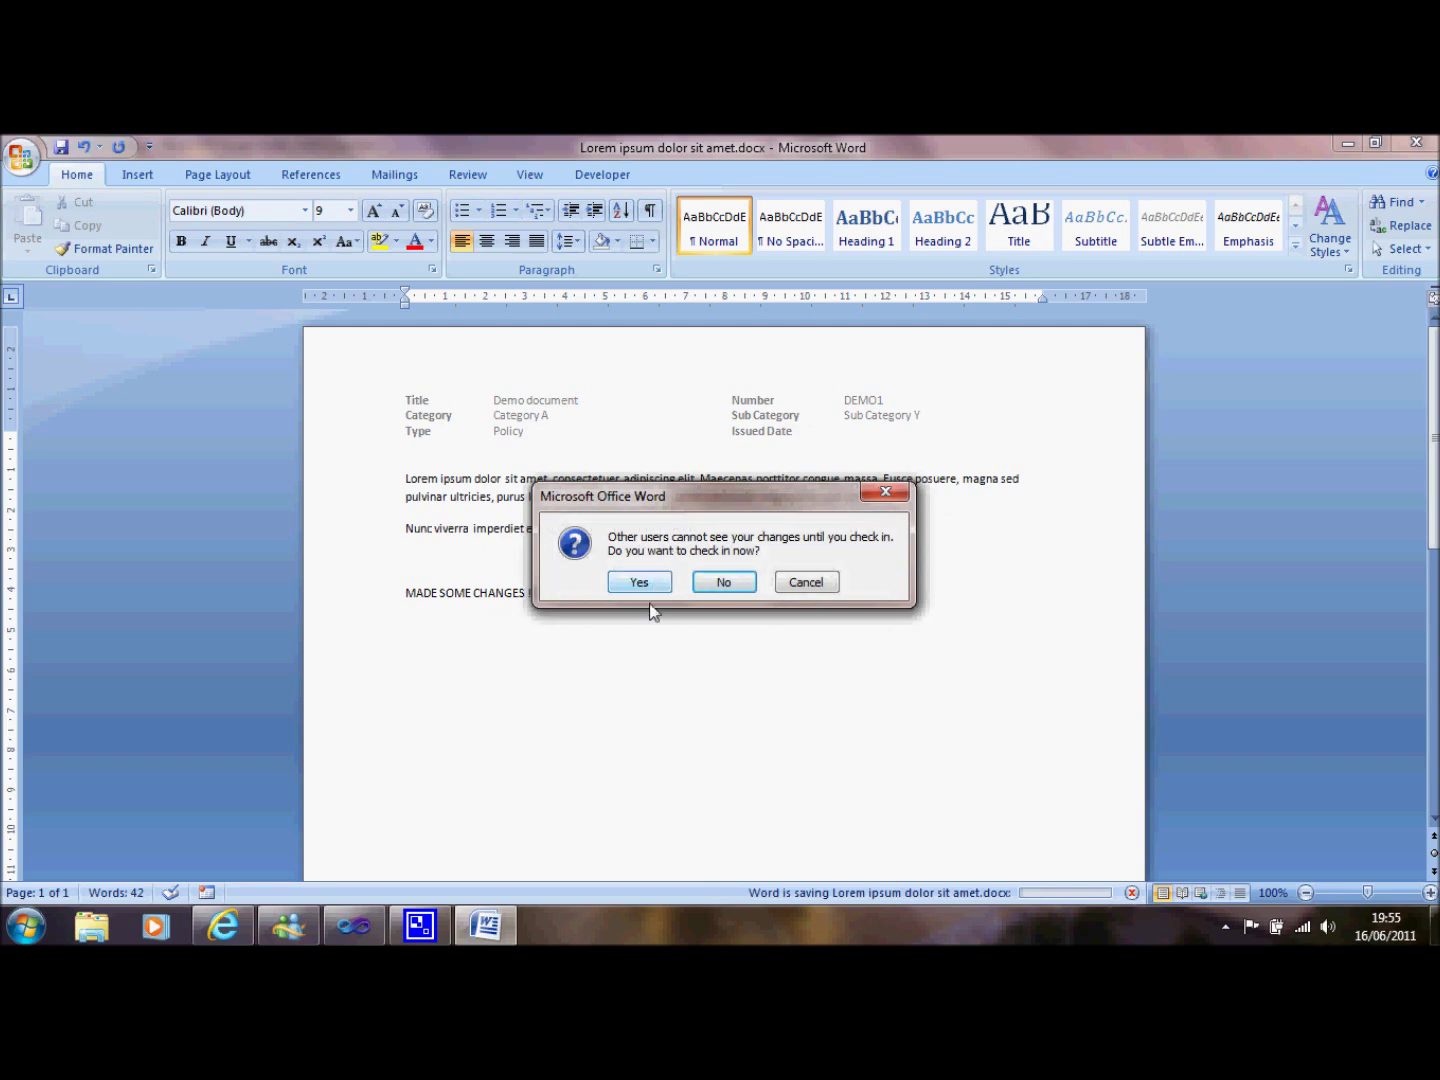
left_click(643, 581)
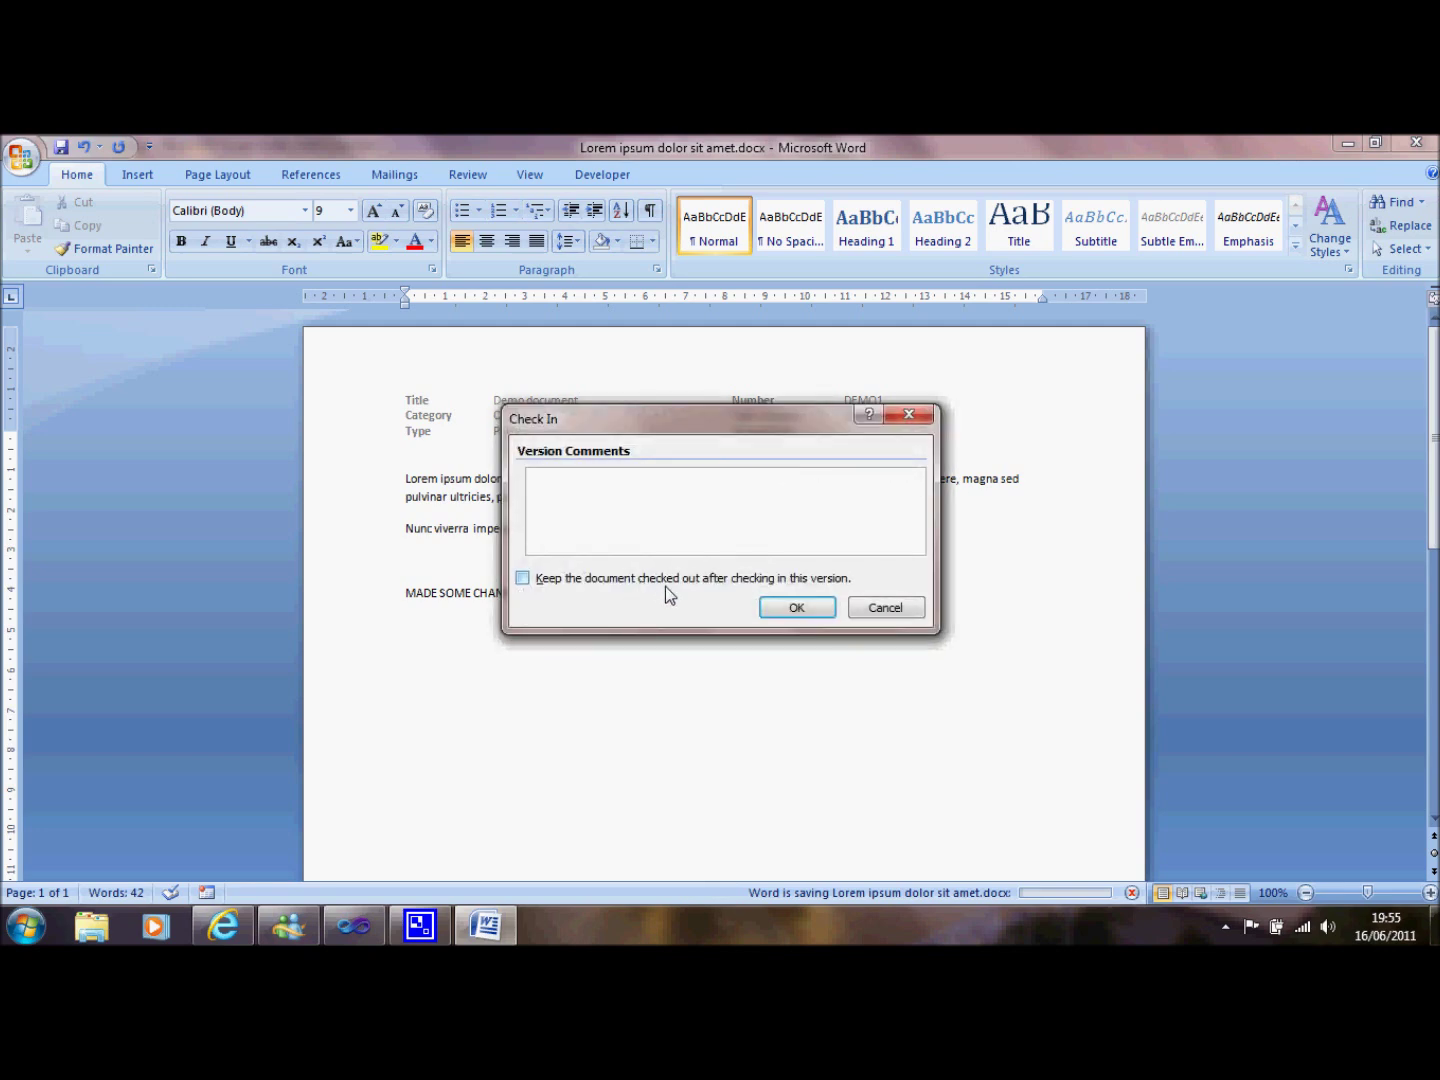
left_click(788, 609)
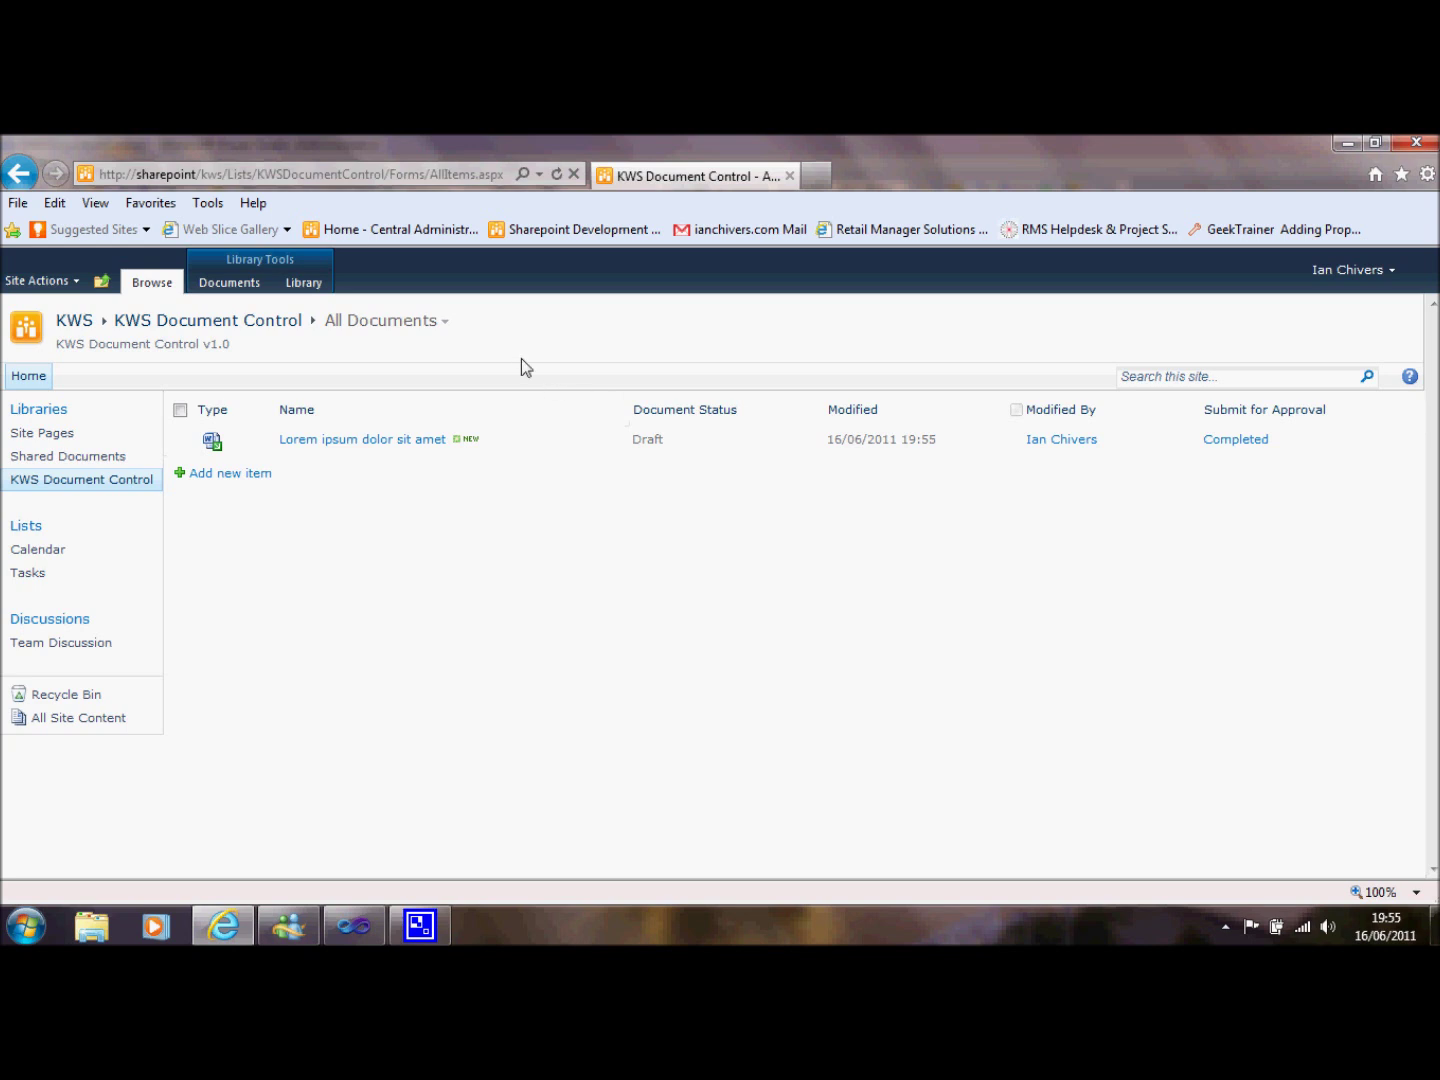
Open the Demo document from Published Documents to confirm it is still version 1.0, then close it.
left_click(446, 321)
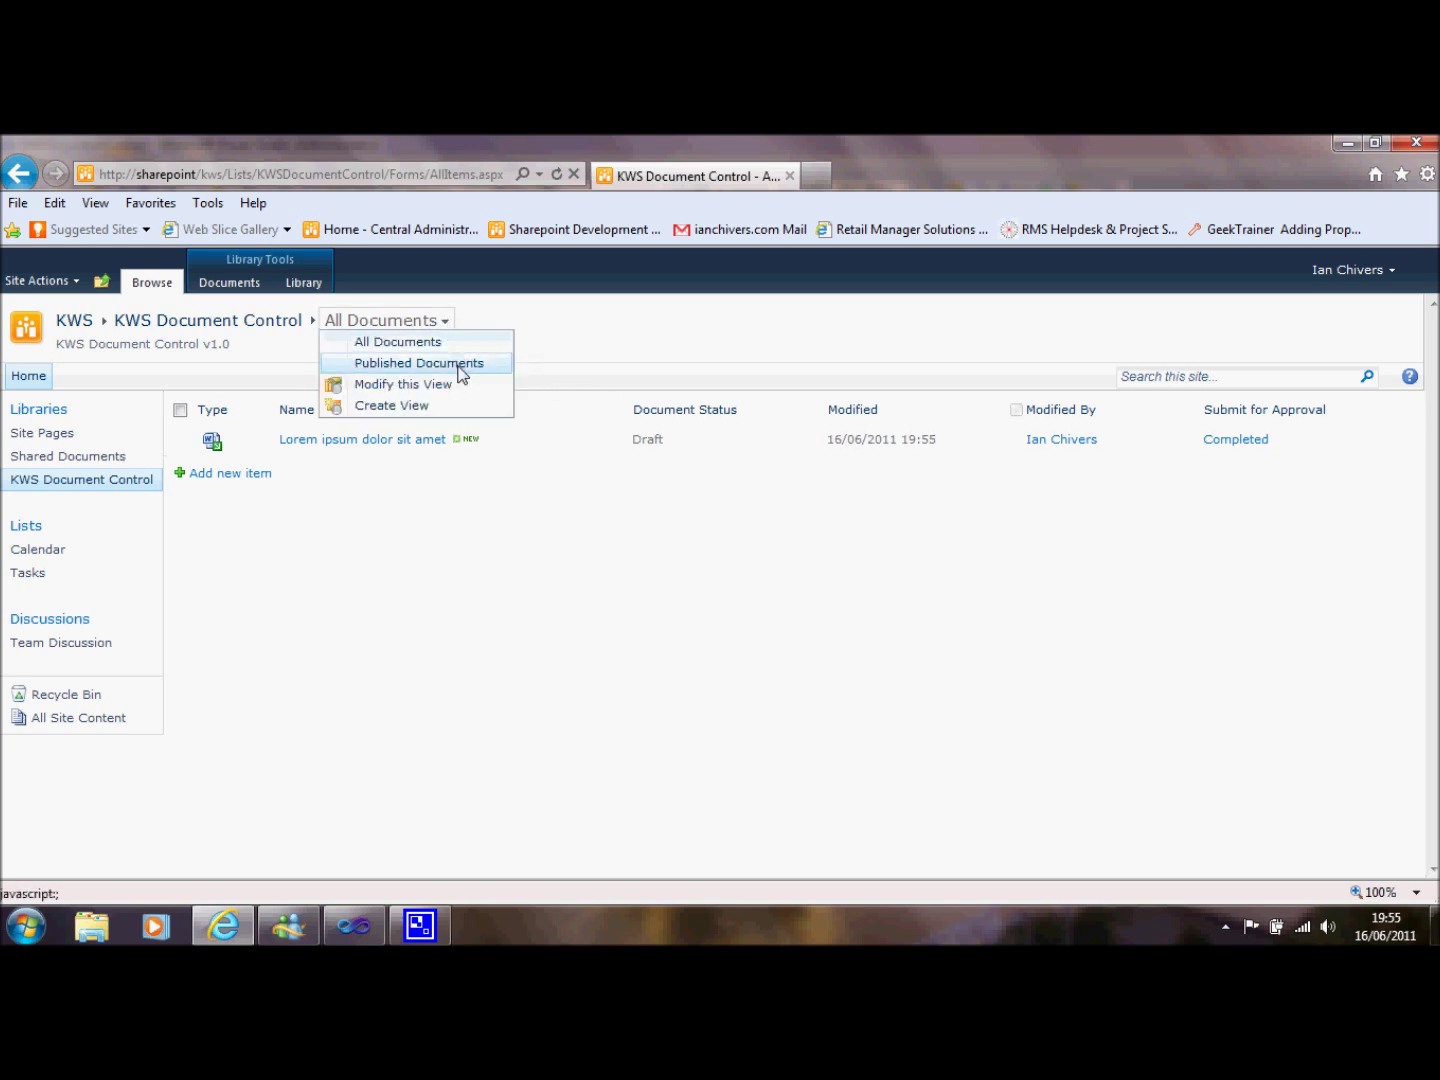
left_click(459, 365)
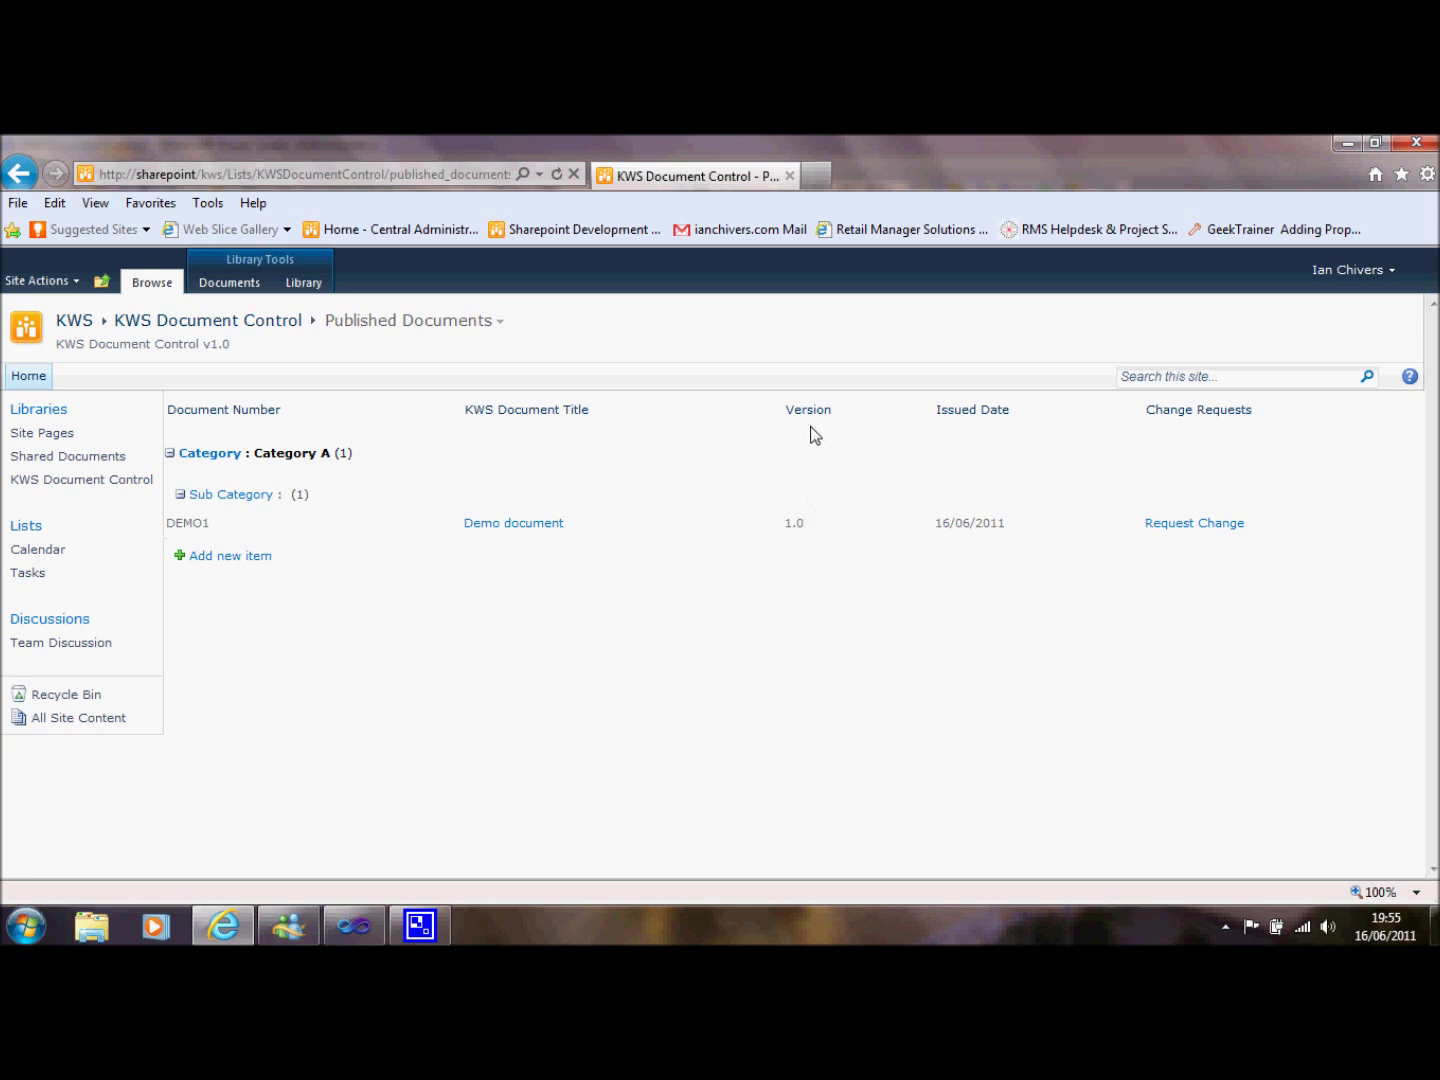
left_click(535, 522)
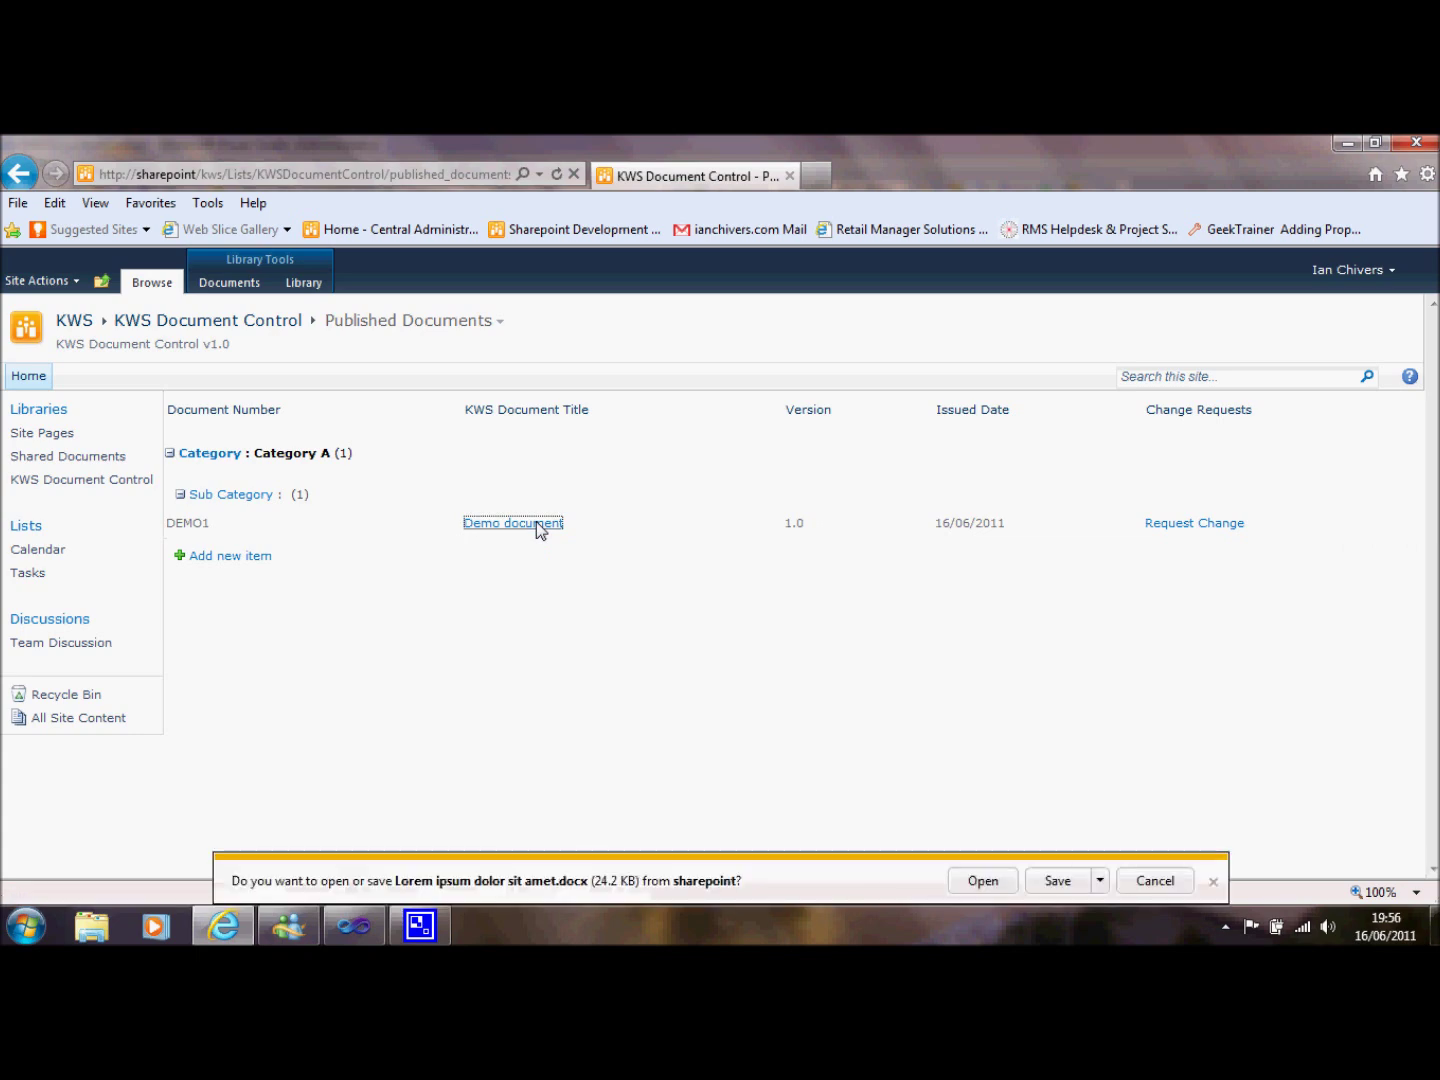
left_click(968, 886)
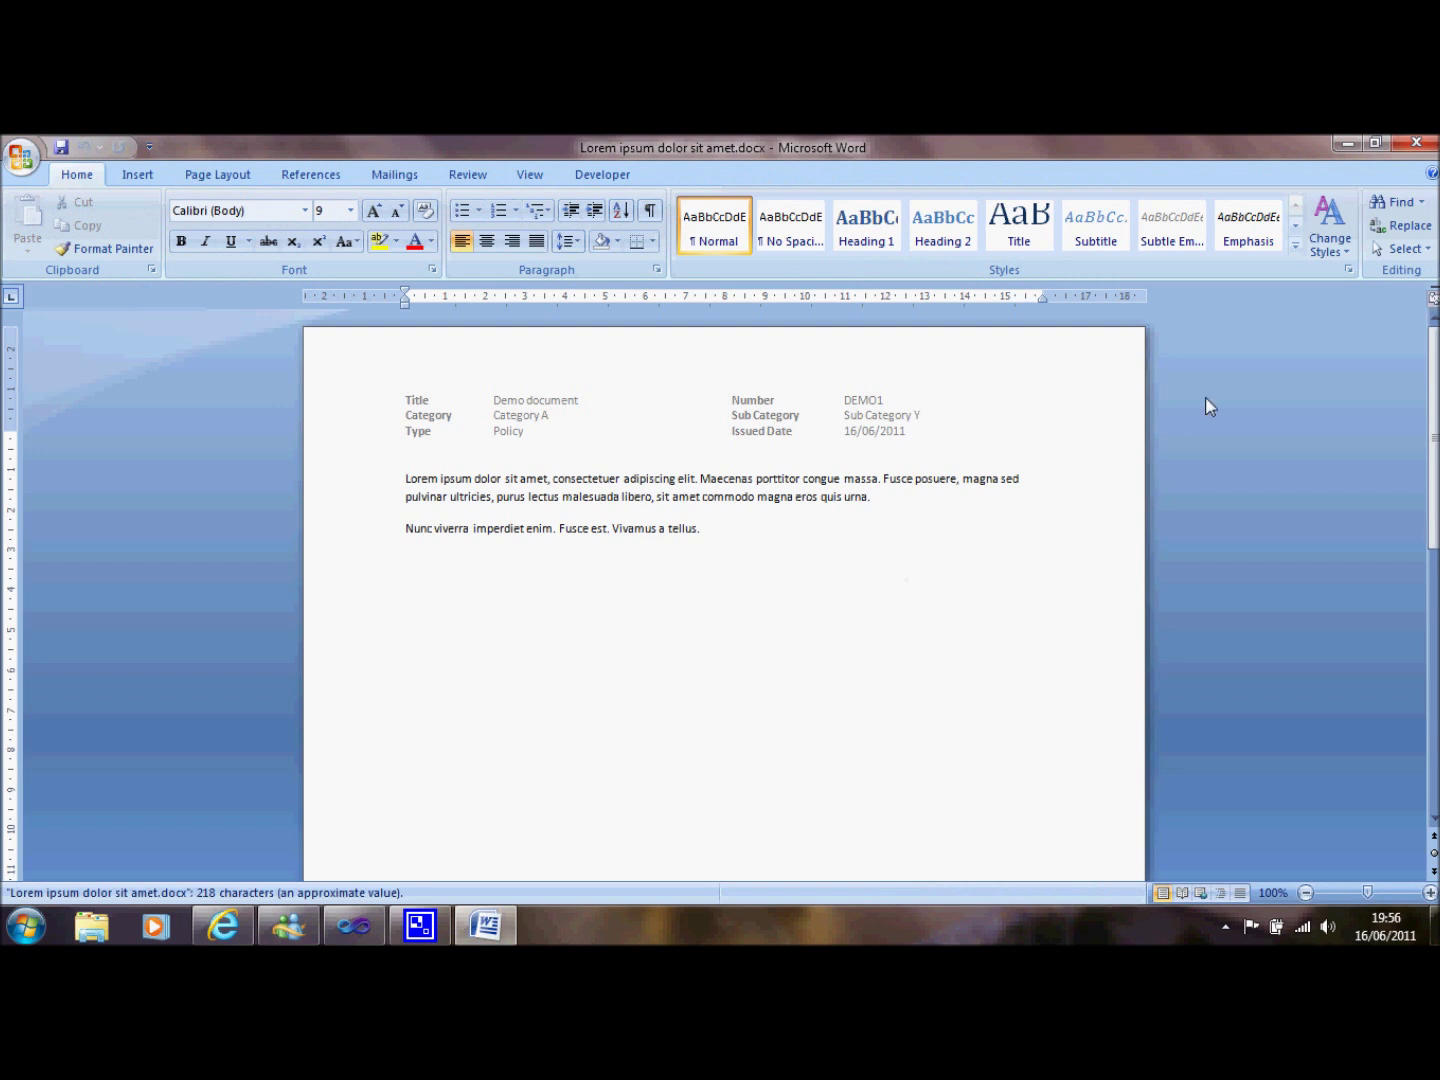
key("Page_Down")
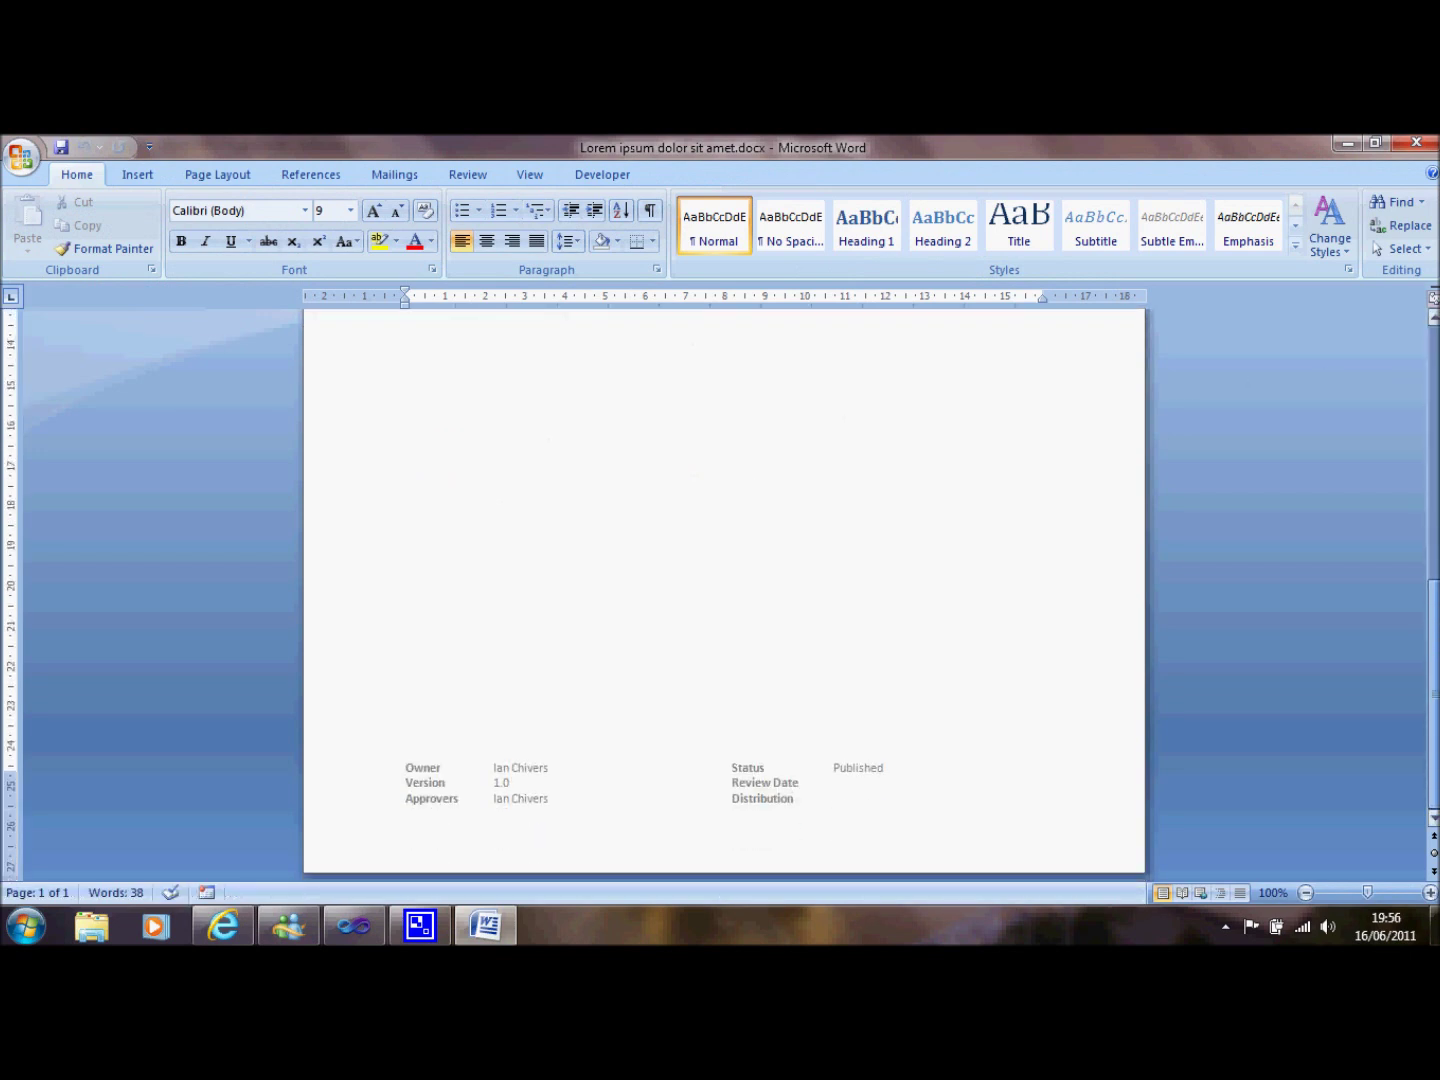
key("Page_Up")
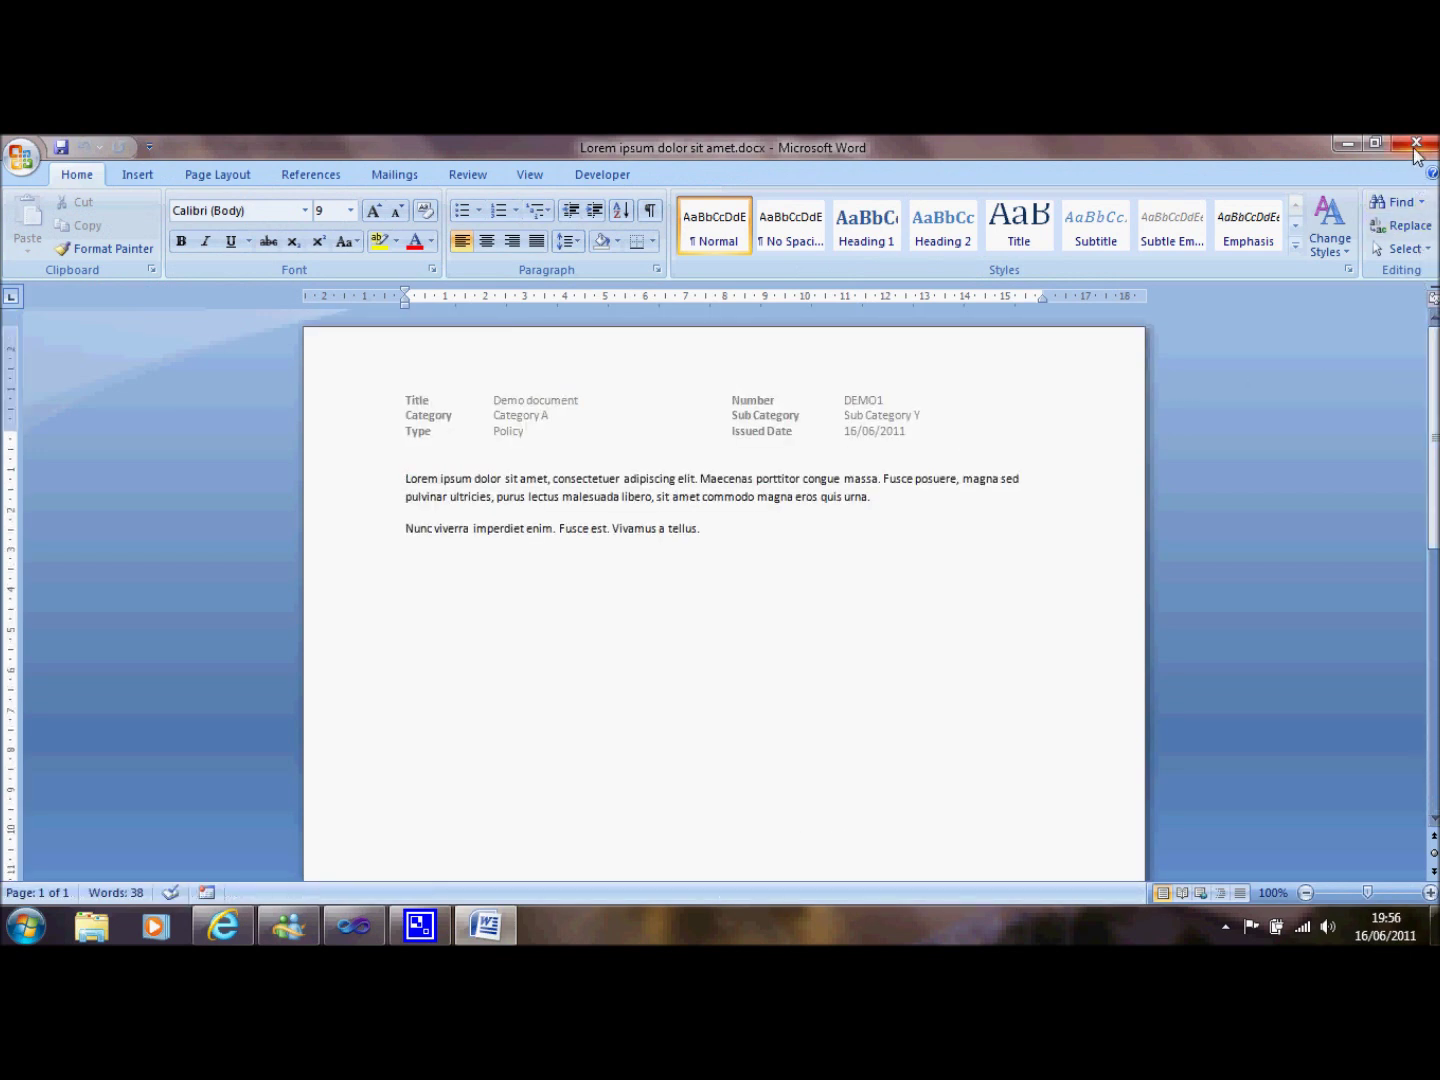
left_click(1417, 144)
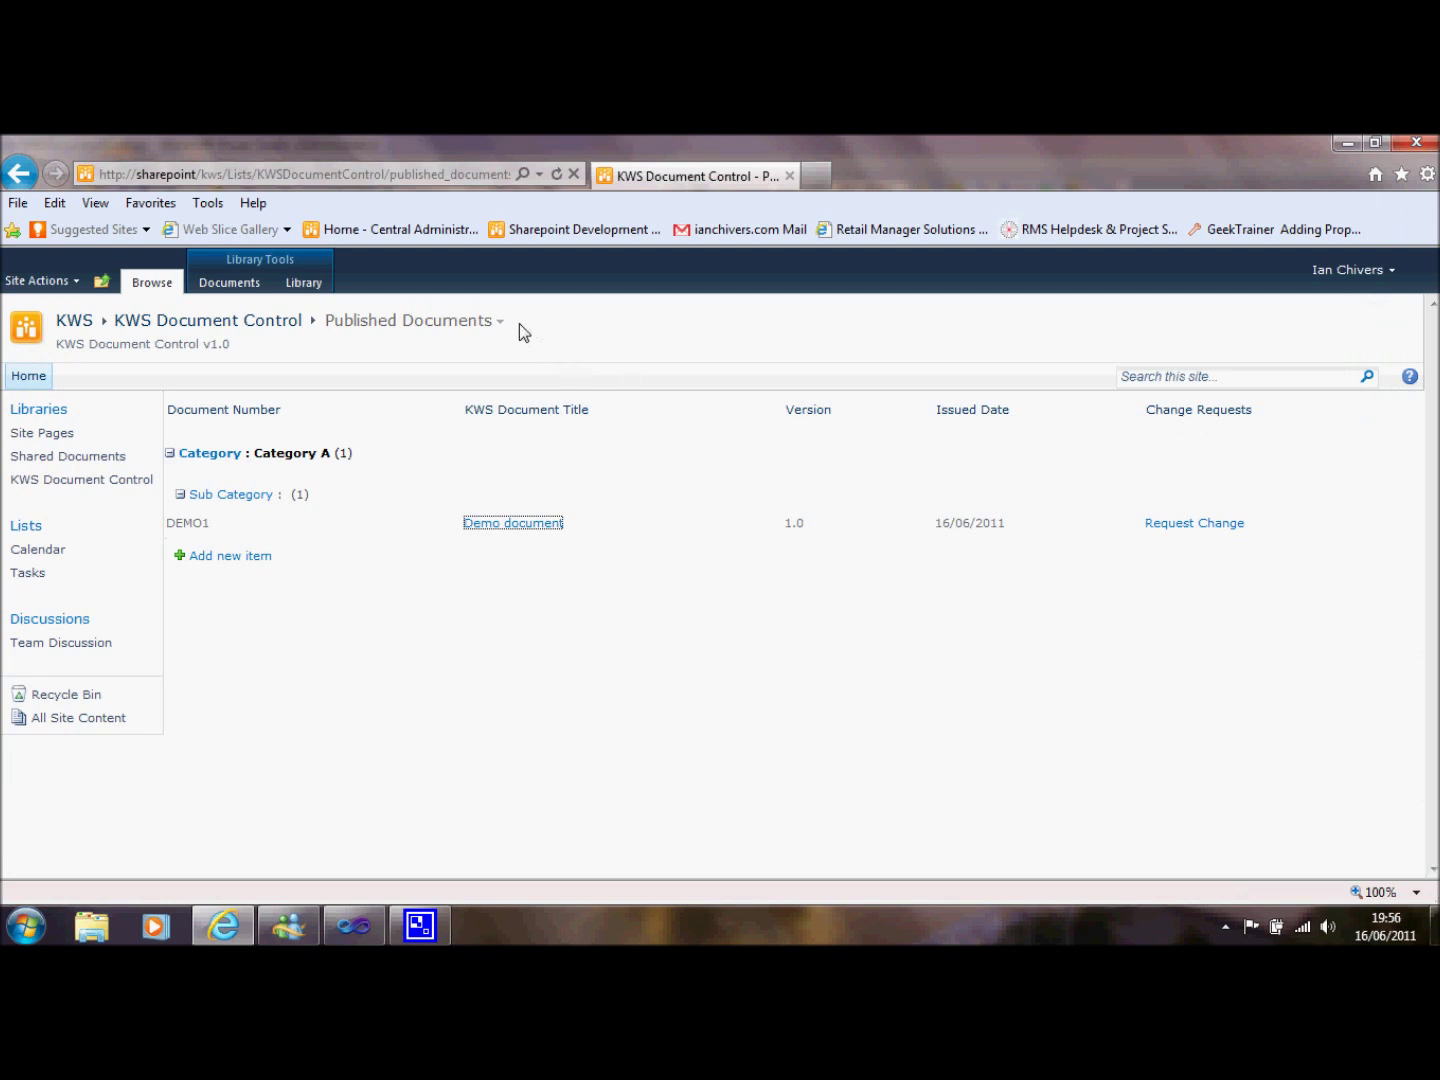
Resubmit the edited Lorem ipsum draft for approval from its properties in All Documents.
left_click(499, 322)
left_click(500, 339)
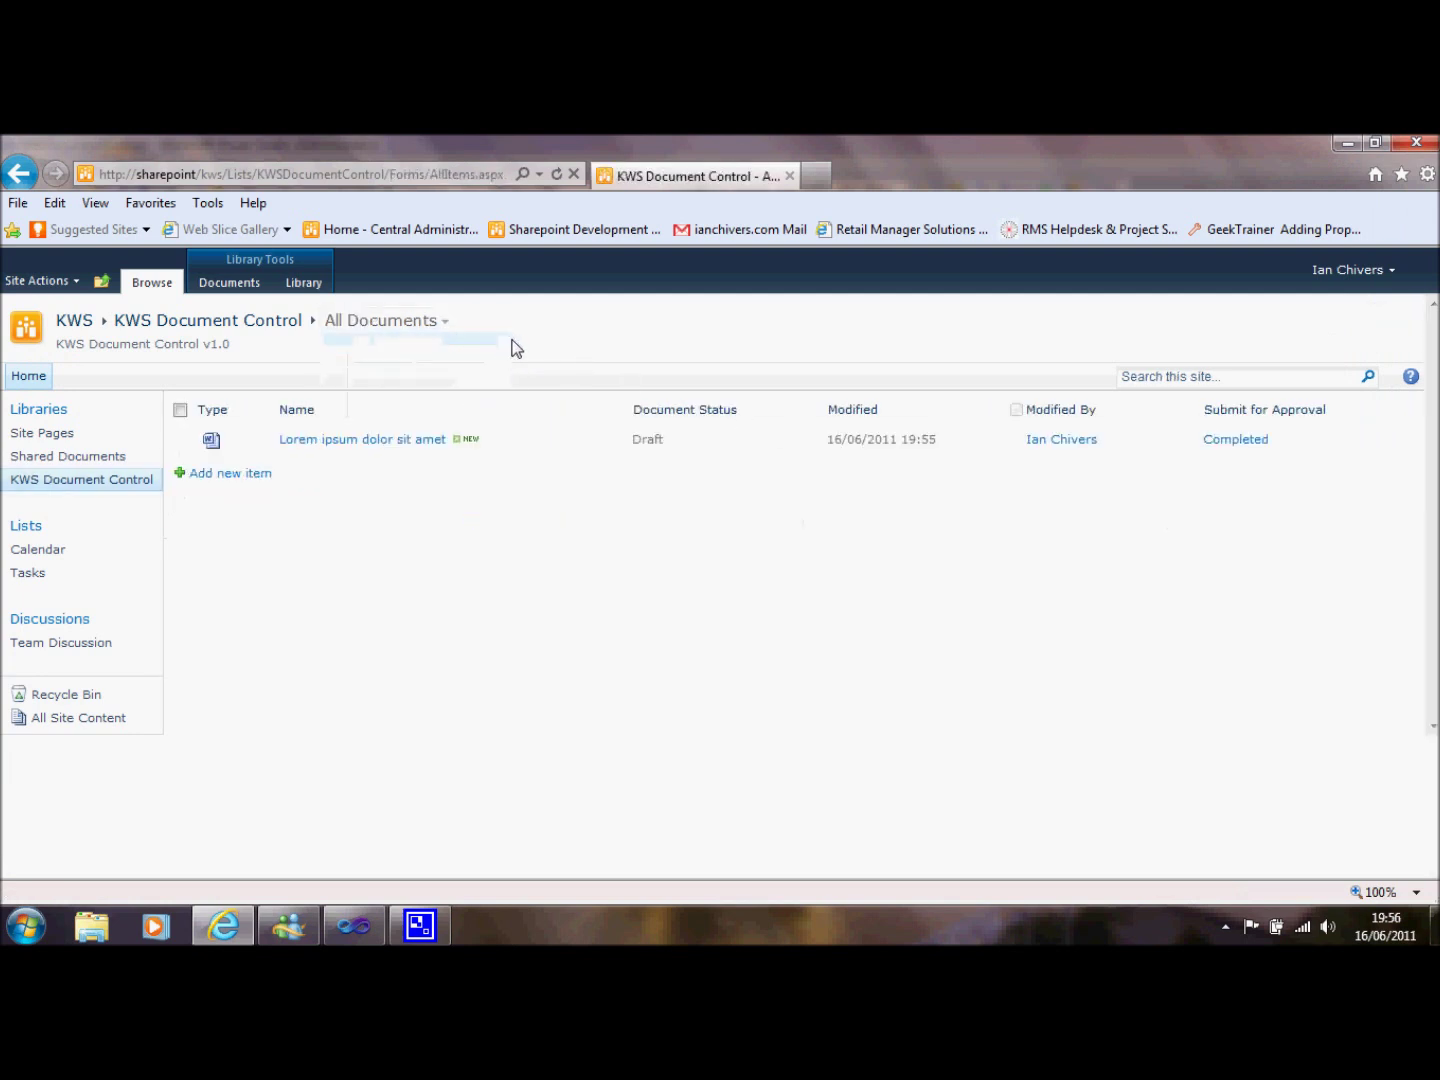
mouse_move(619, 450)
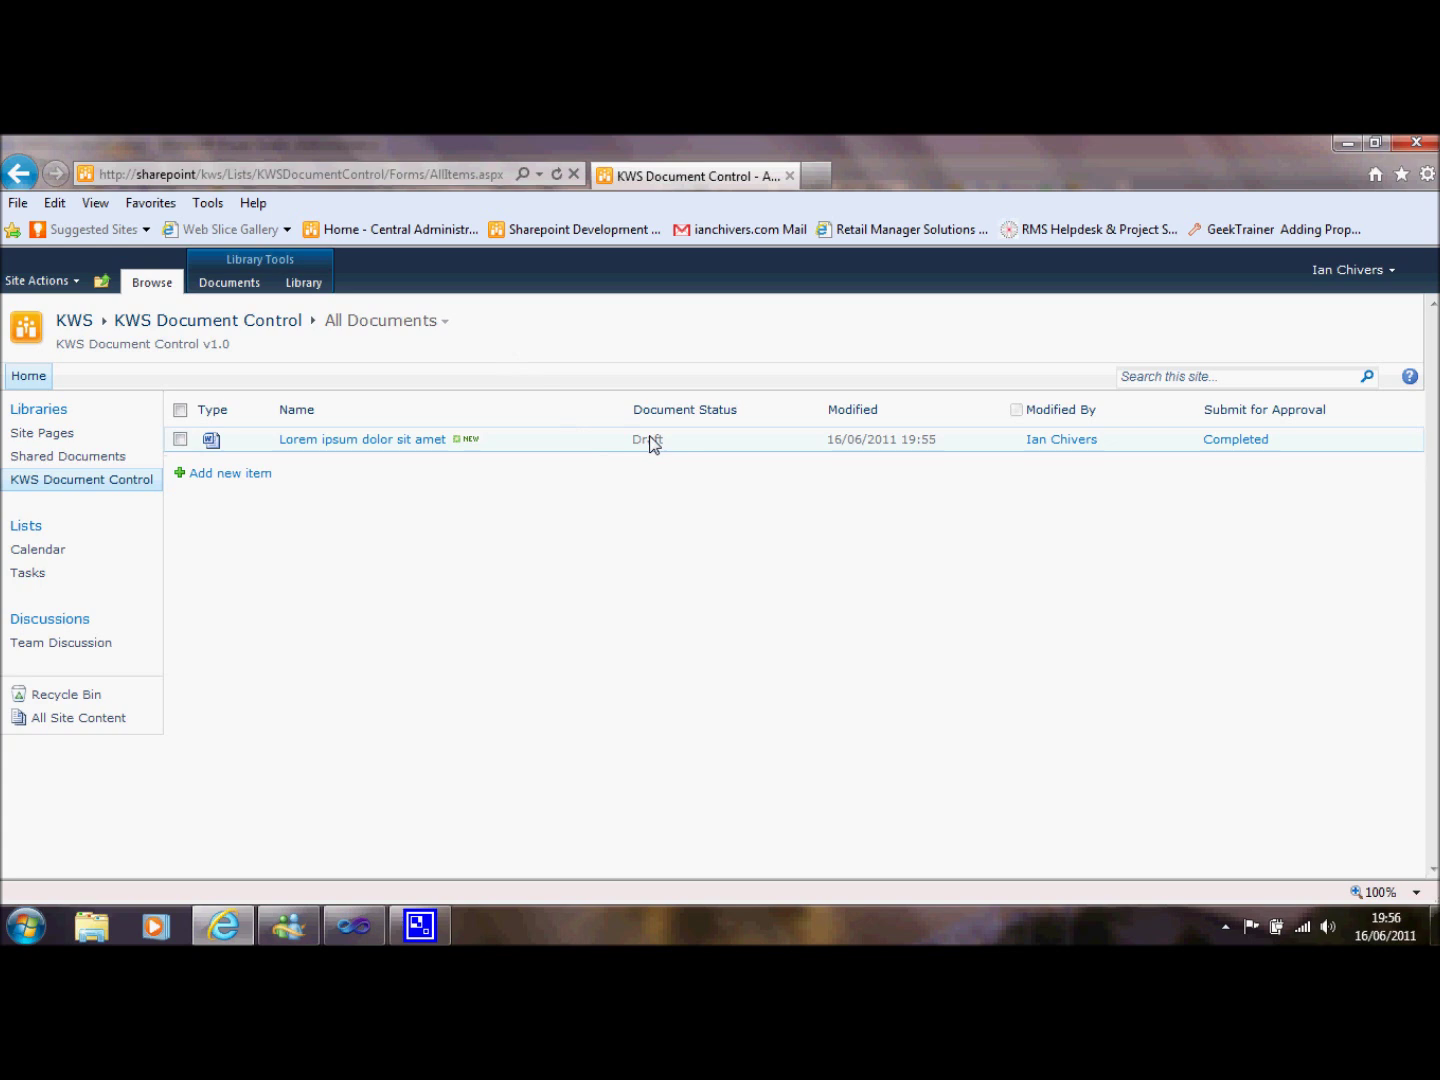
left_click(555, 444)
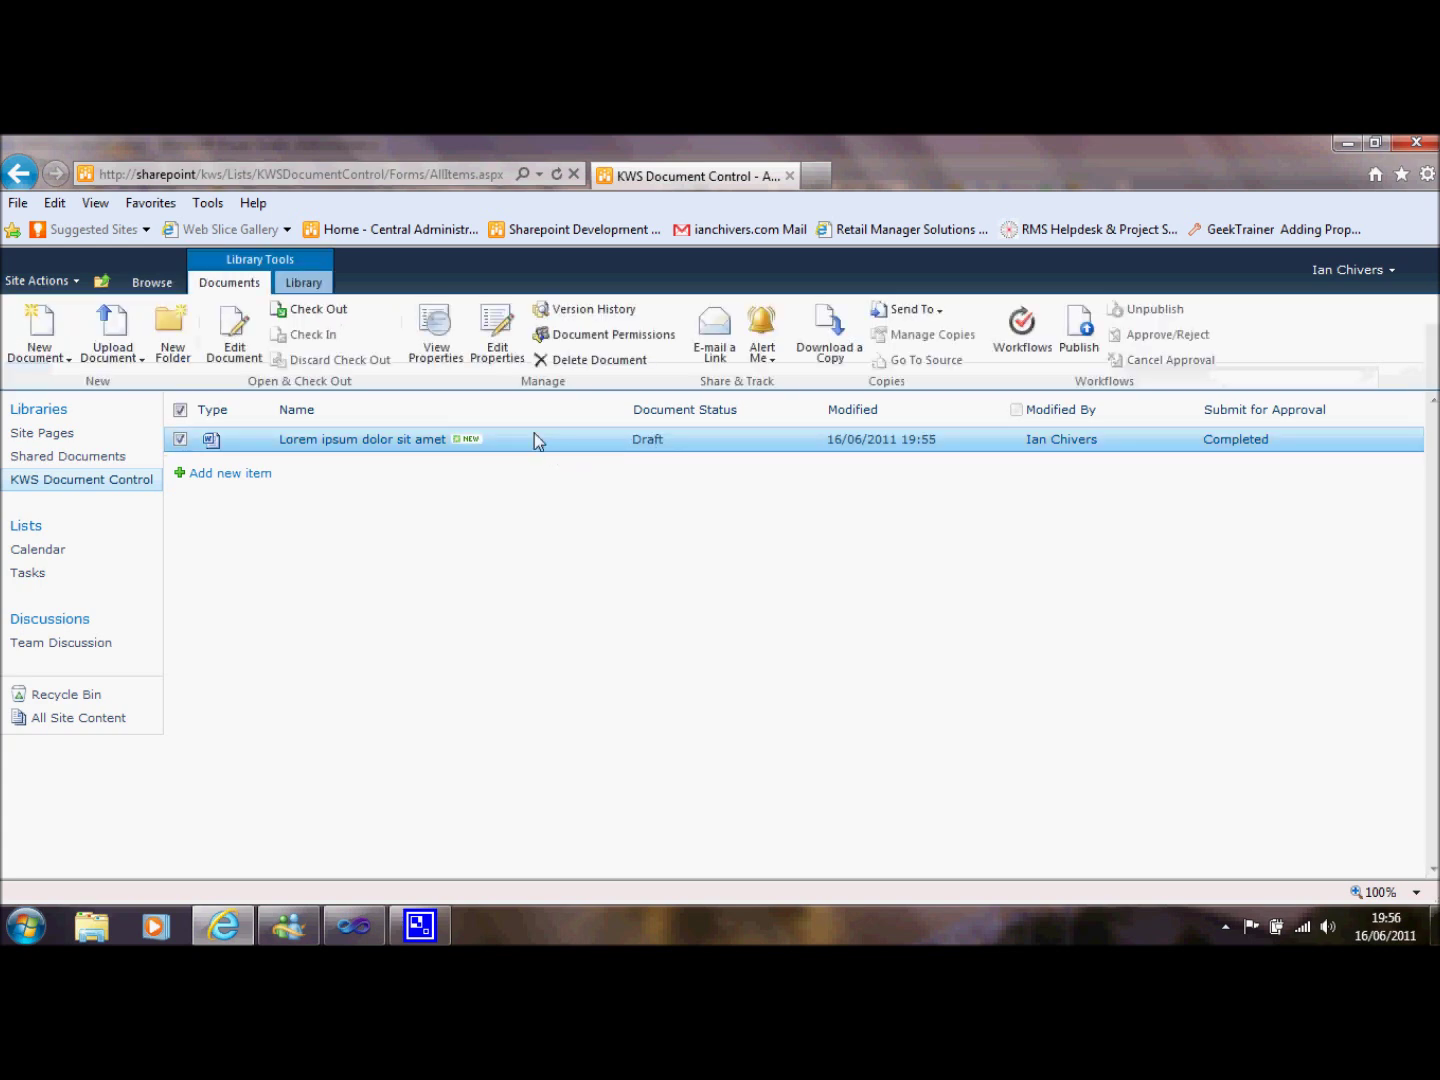
left_click(426, 354)
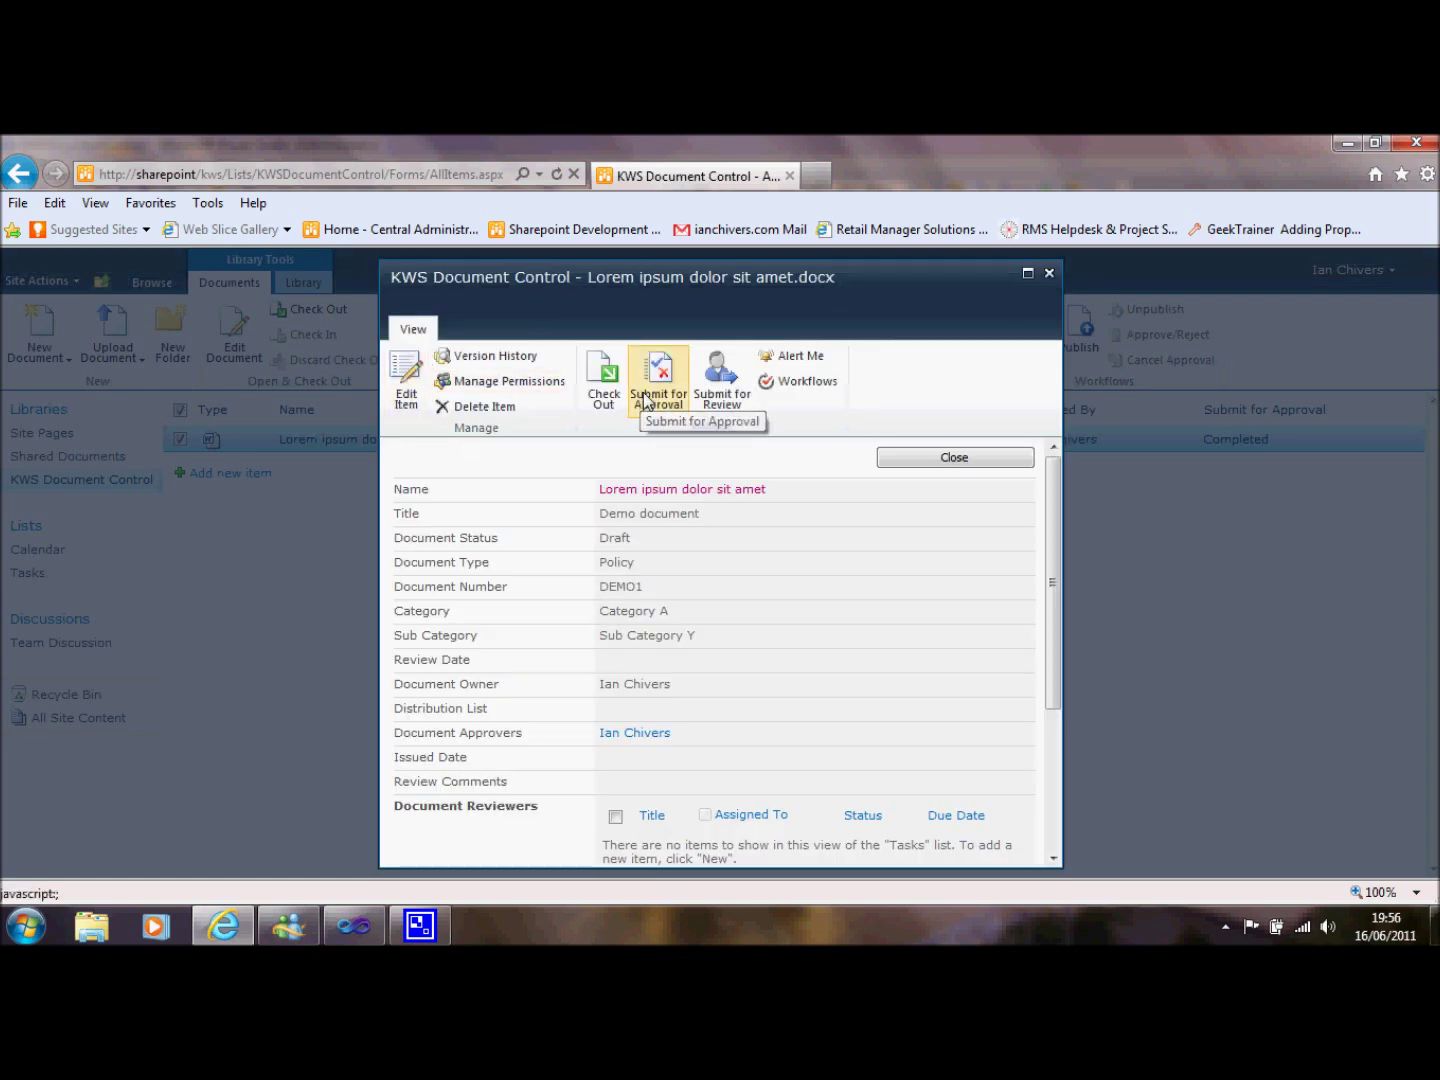
mouse_move(1059, 551)
left_mouse_down()
mouse_move(1048, 703)
mouse_move(1058, 520)
left_mouse_up()
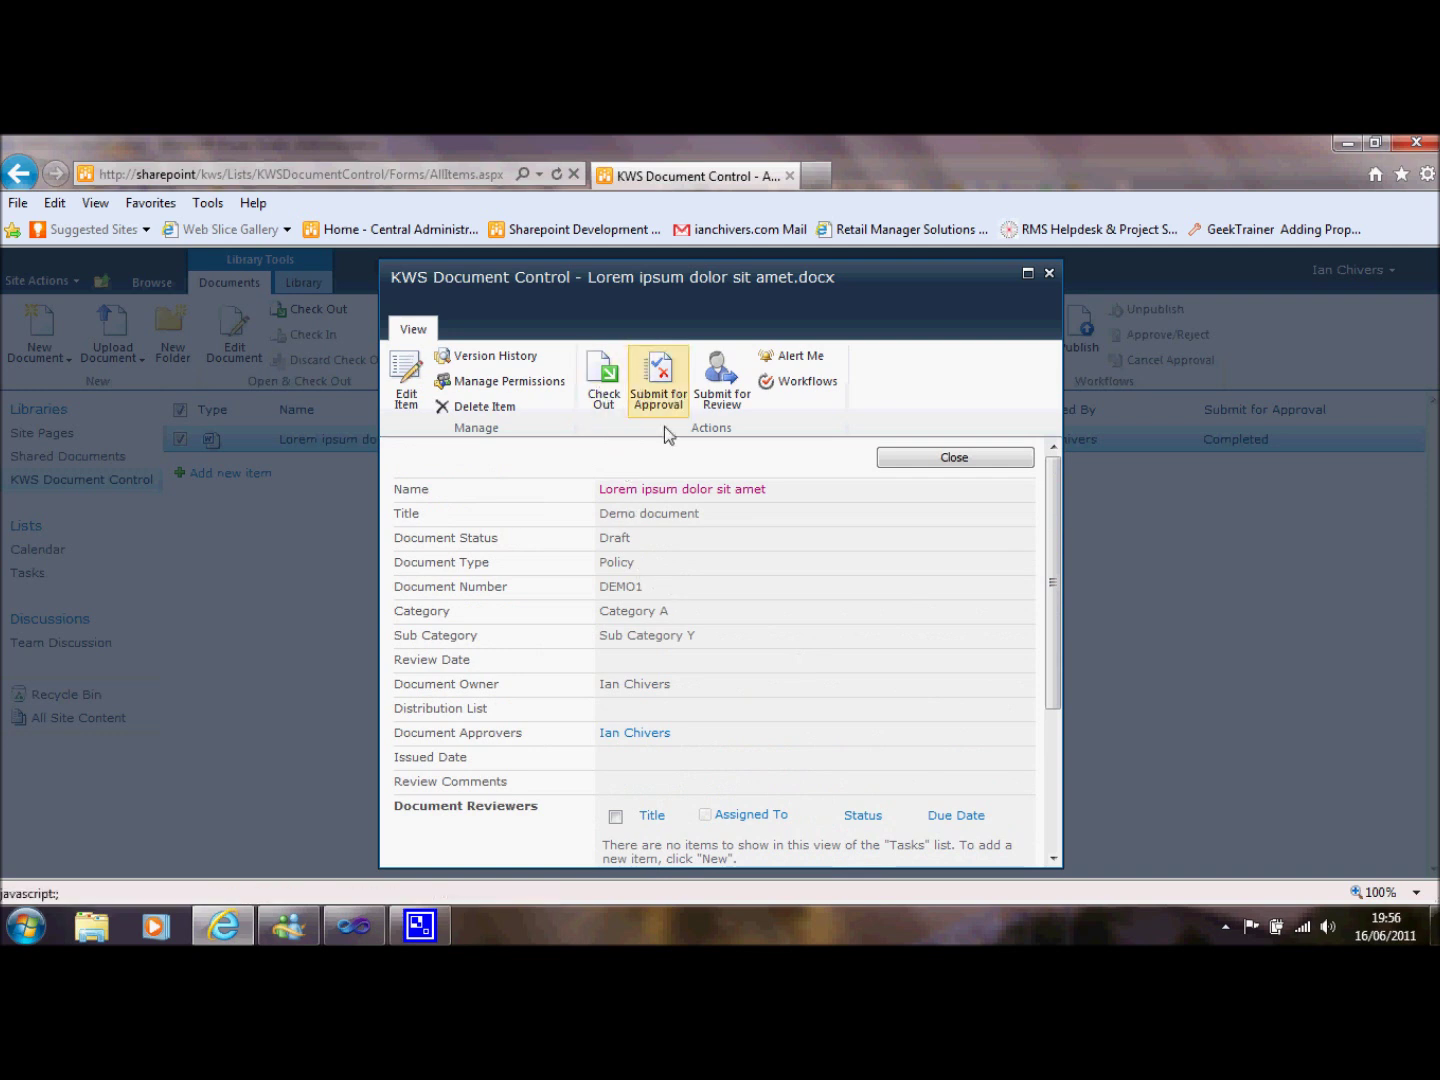
left_click(660, 401)
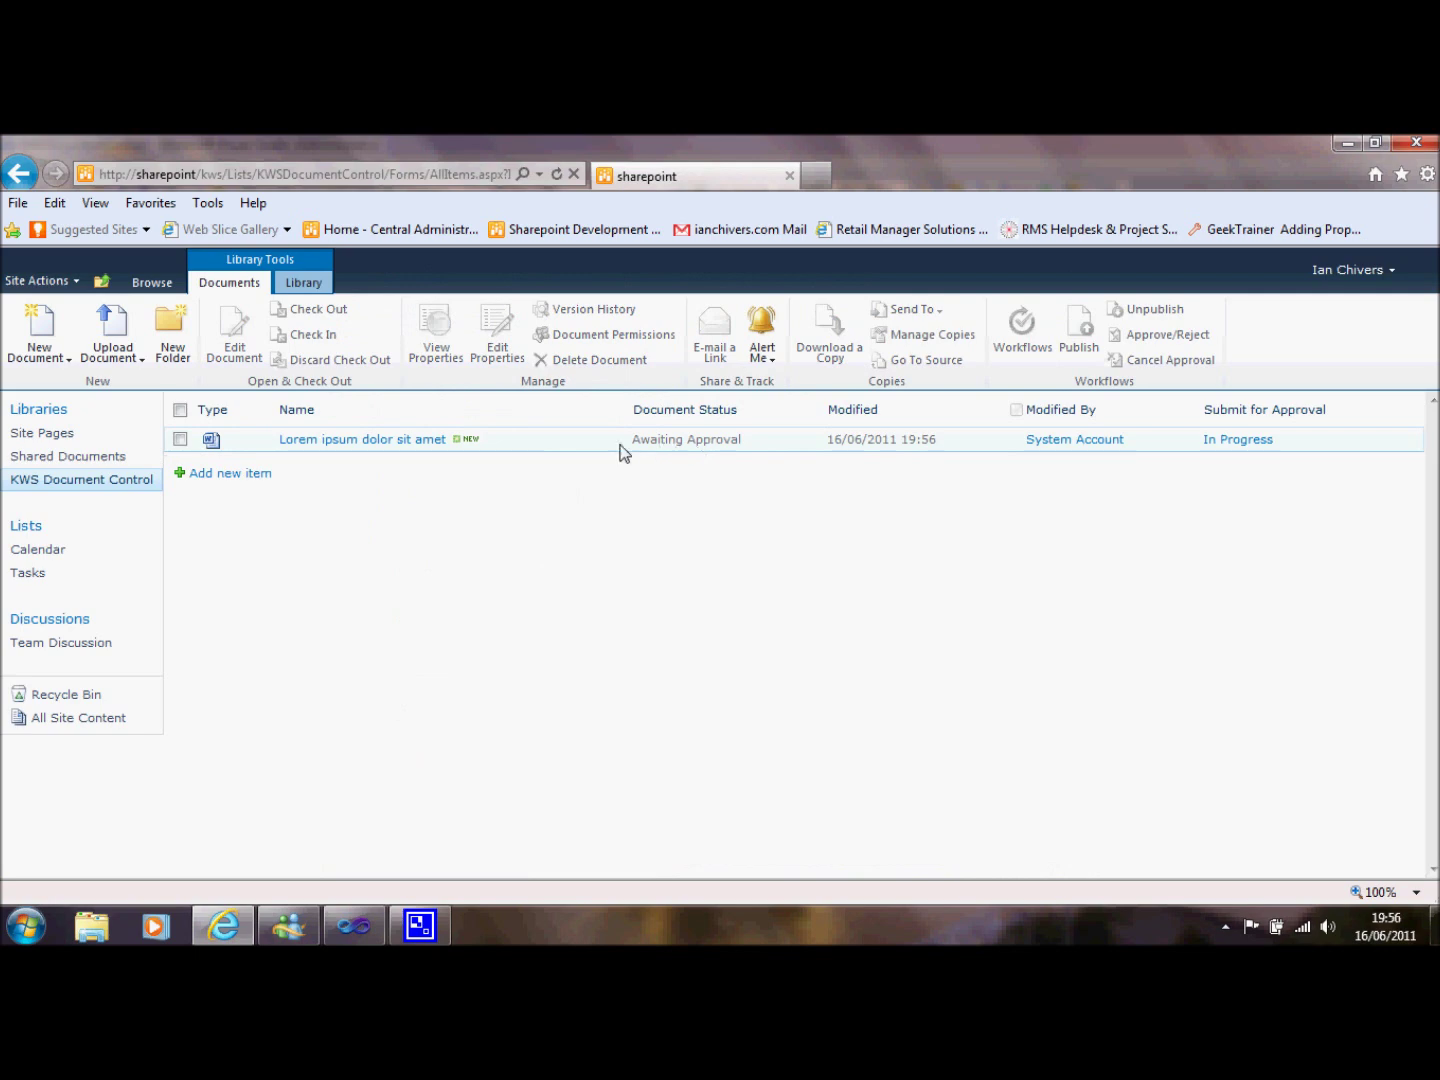
Open the Demo document approval task from the document's properties for editing.
left_click(568, 444)
left_click(437, 358)
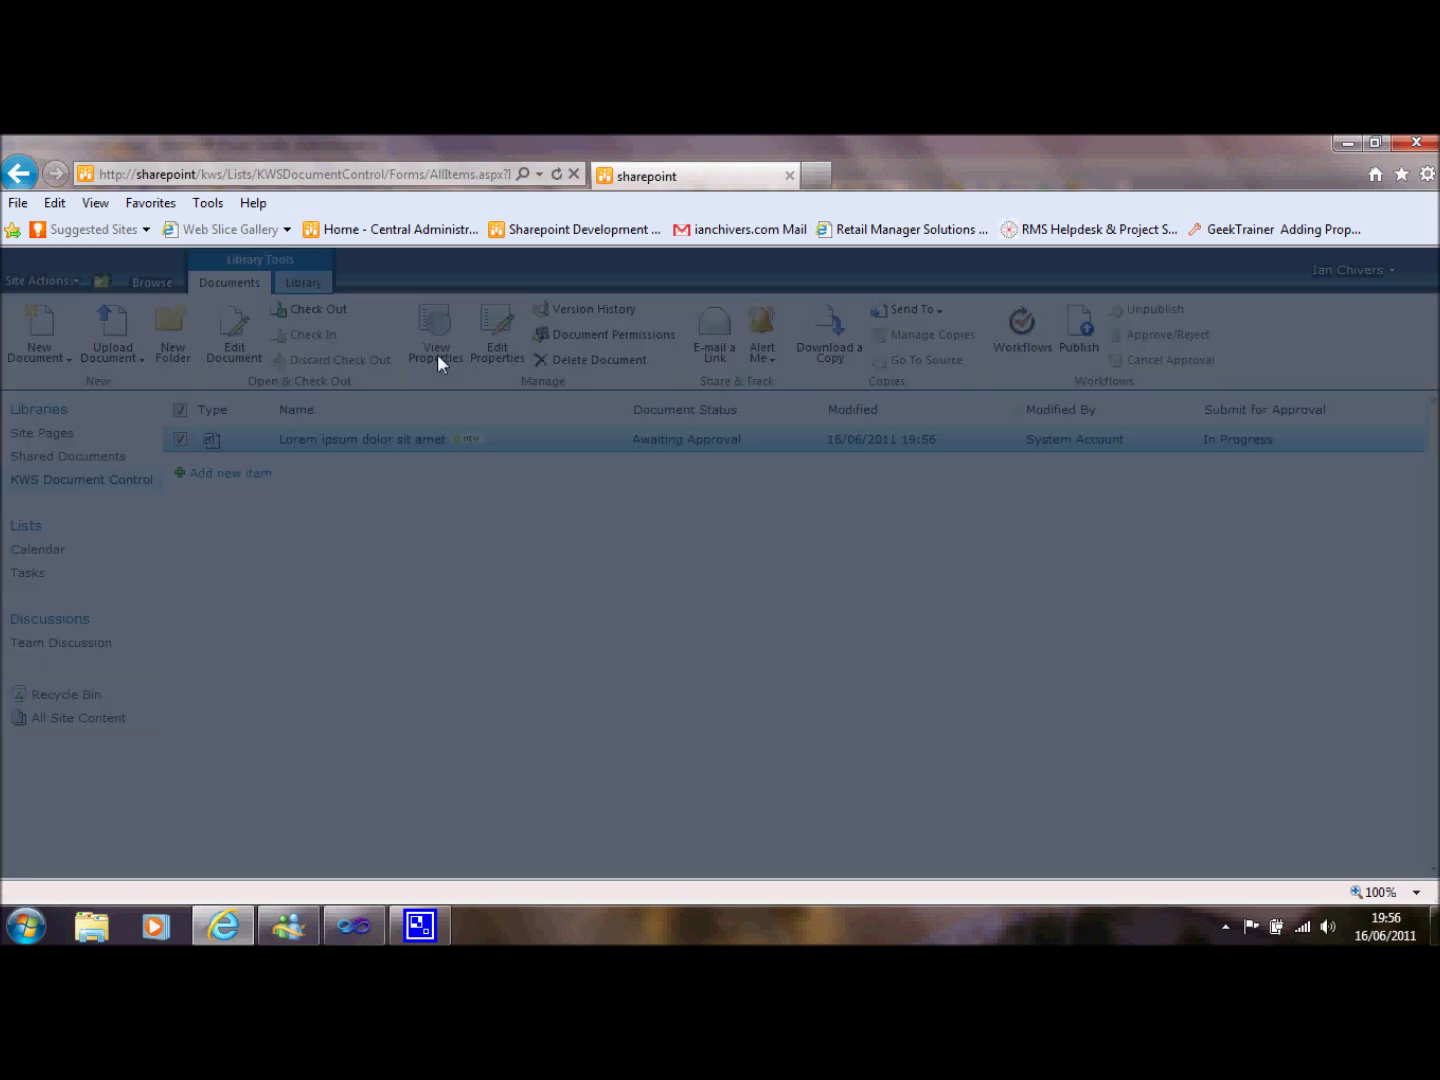
scroll(1044, 652, "down", 5)
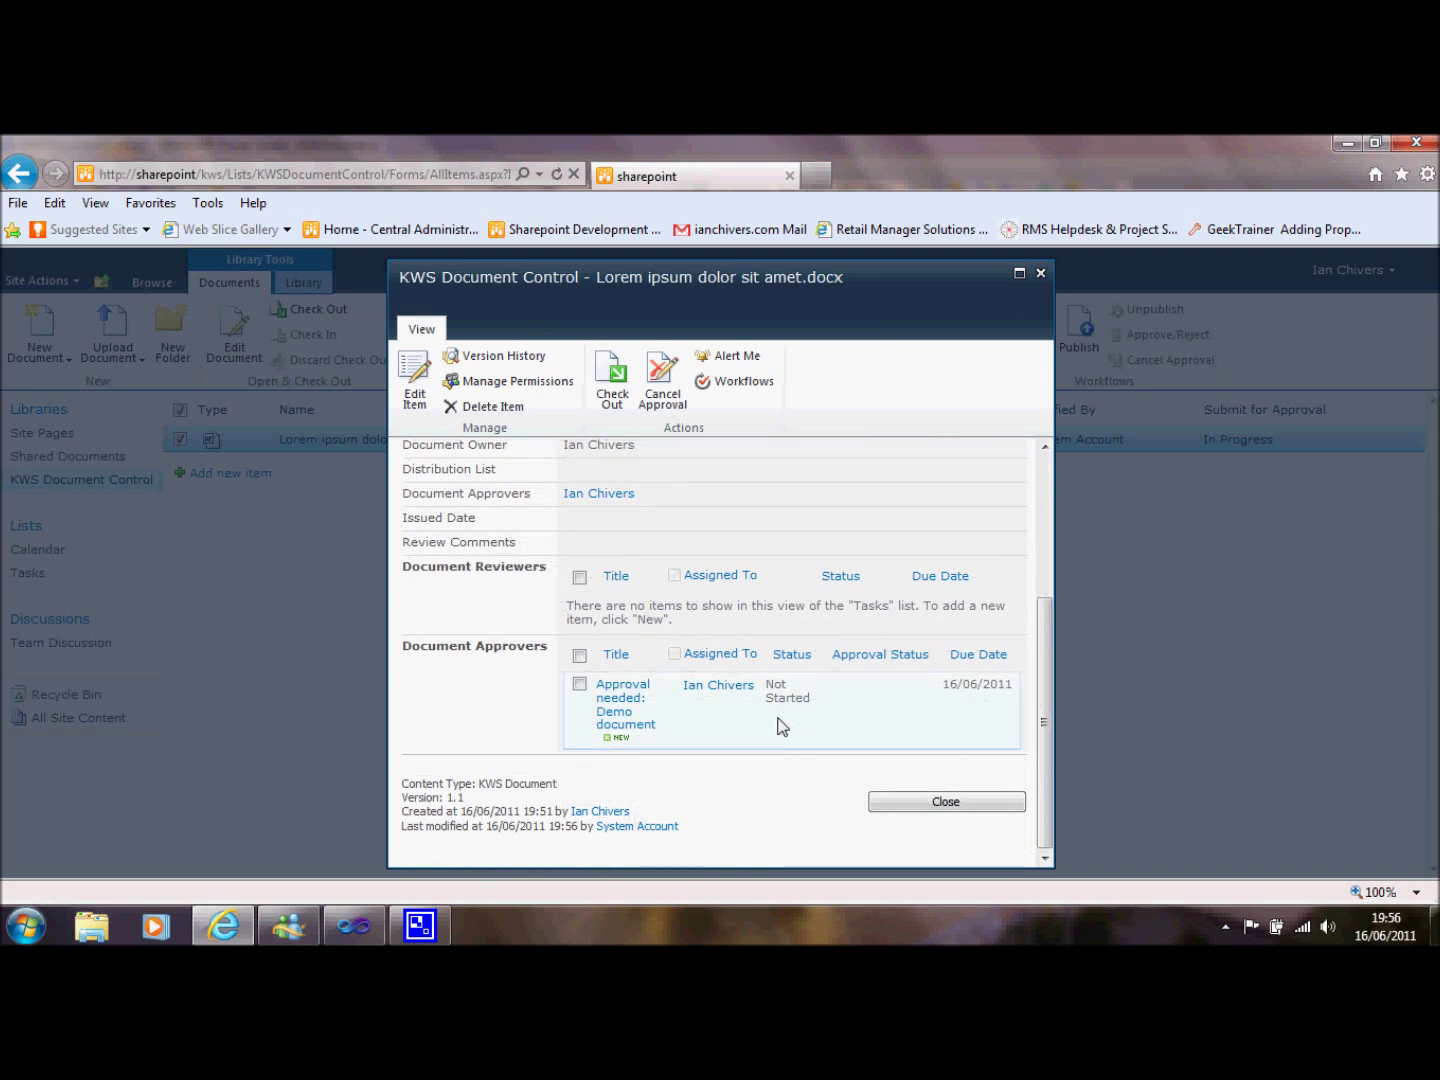
left_click(617, 707)
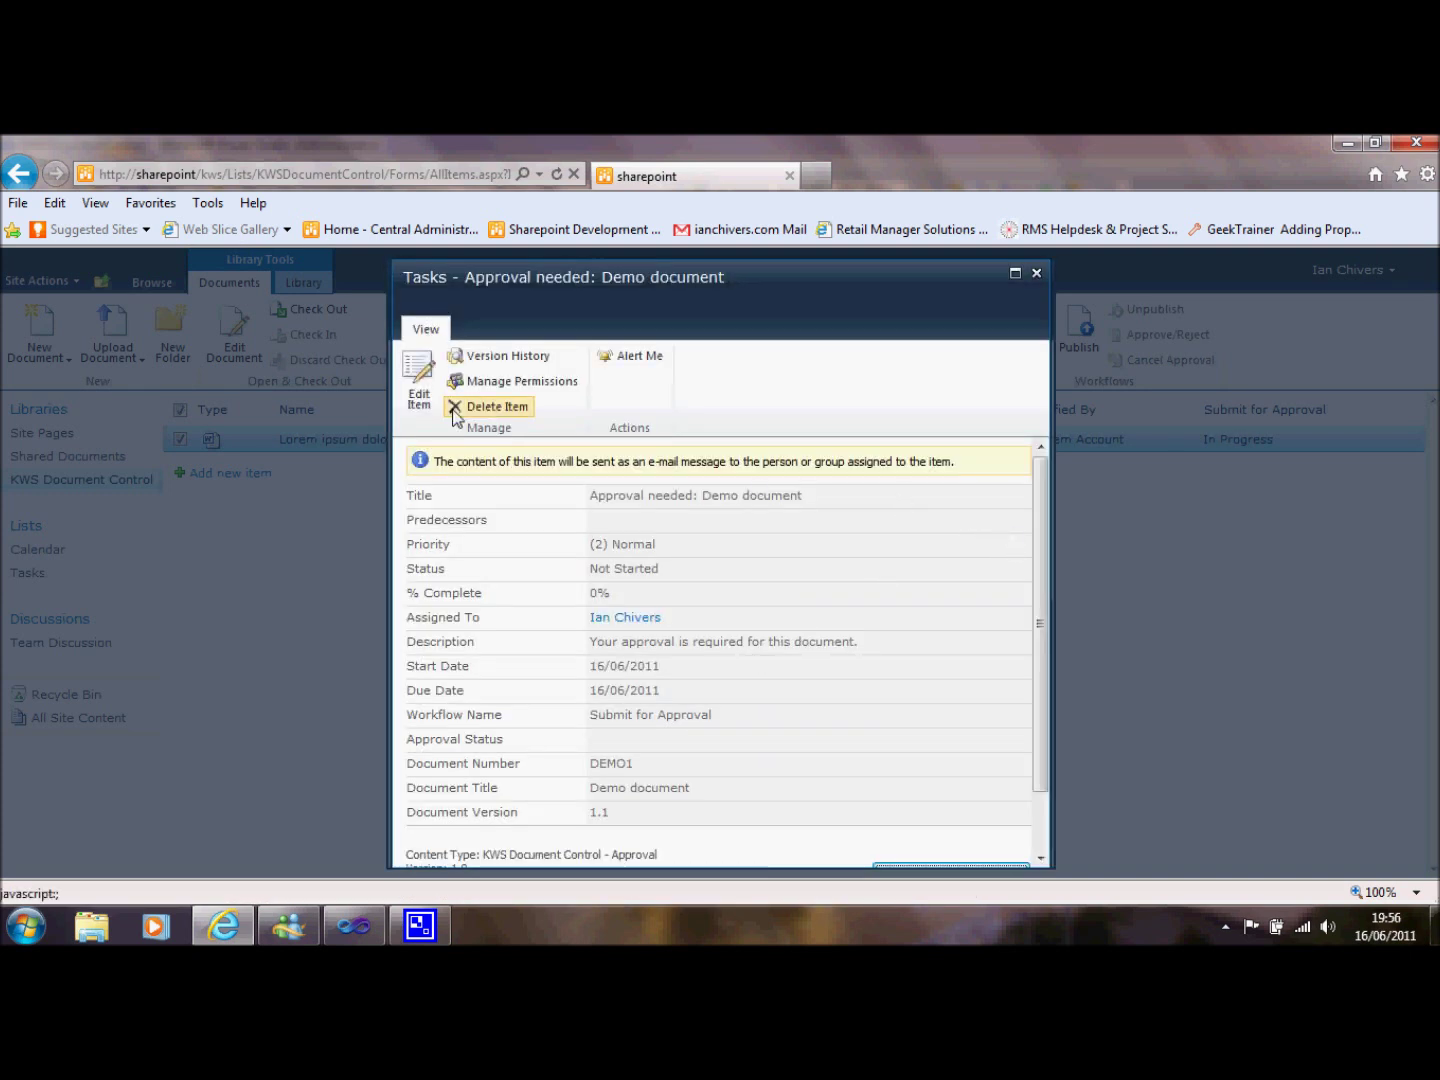
left_click(420, 380)
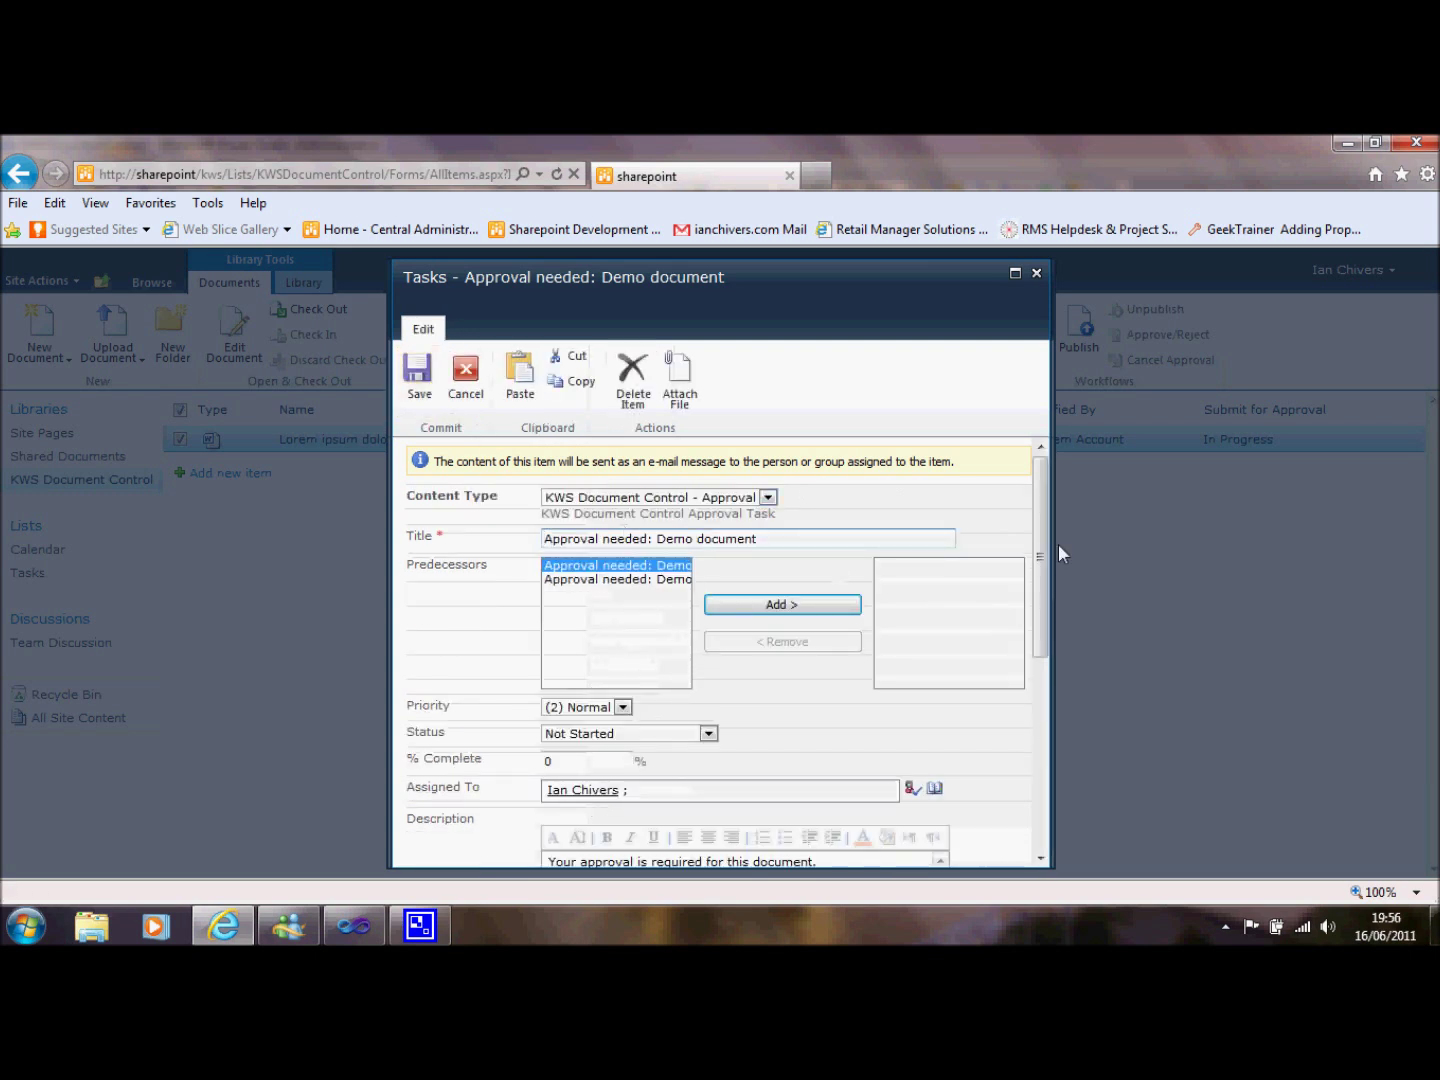
Set the task Status to Completed with an Approve decision, save it, and close the properties.
left_click_drag(1045, 554, 1050, 643)
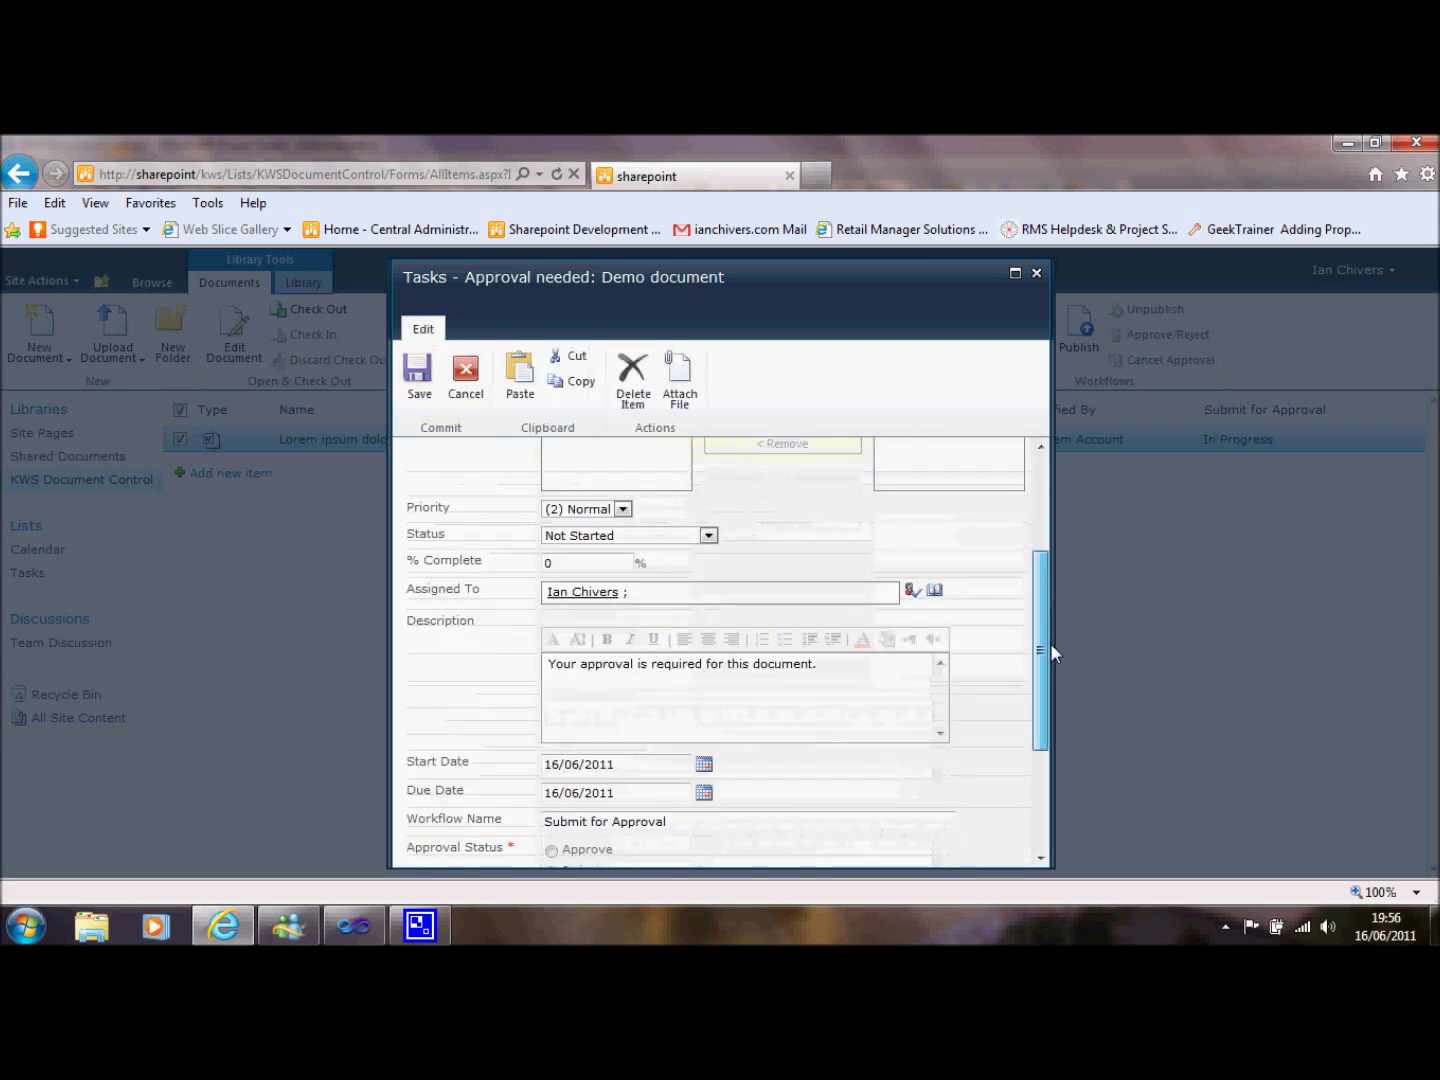
left_click(582, 527)
left_click(589, 572)
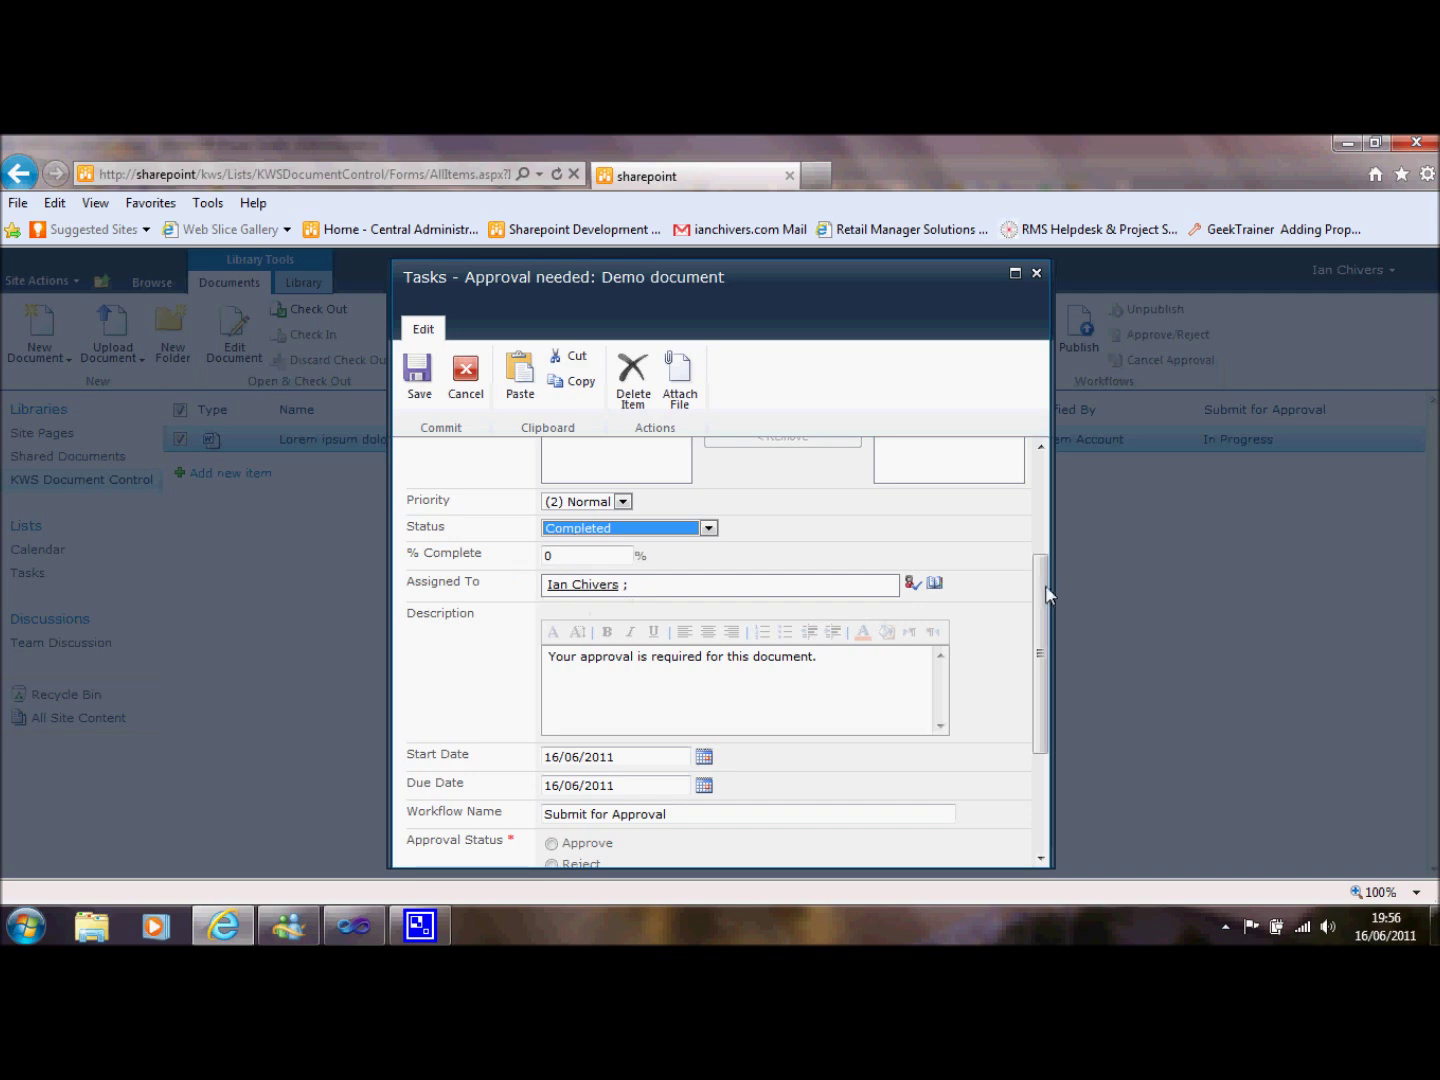
left_click_drag(1048, 595, 1050, 723)
left_click(550, 647)
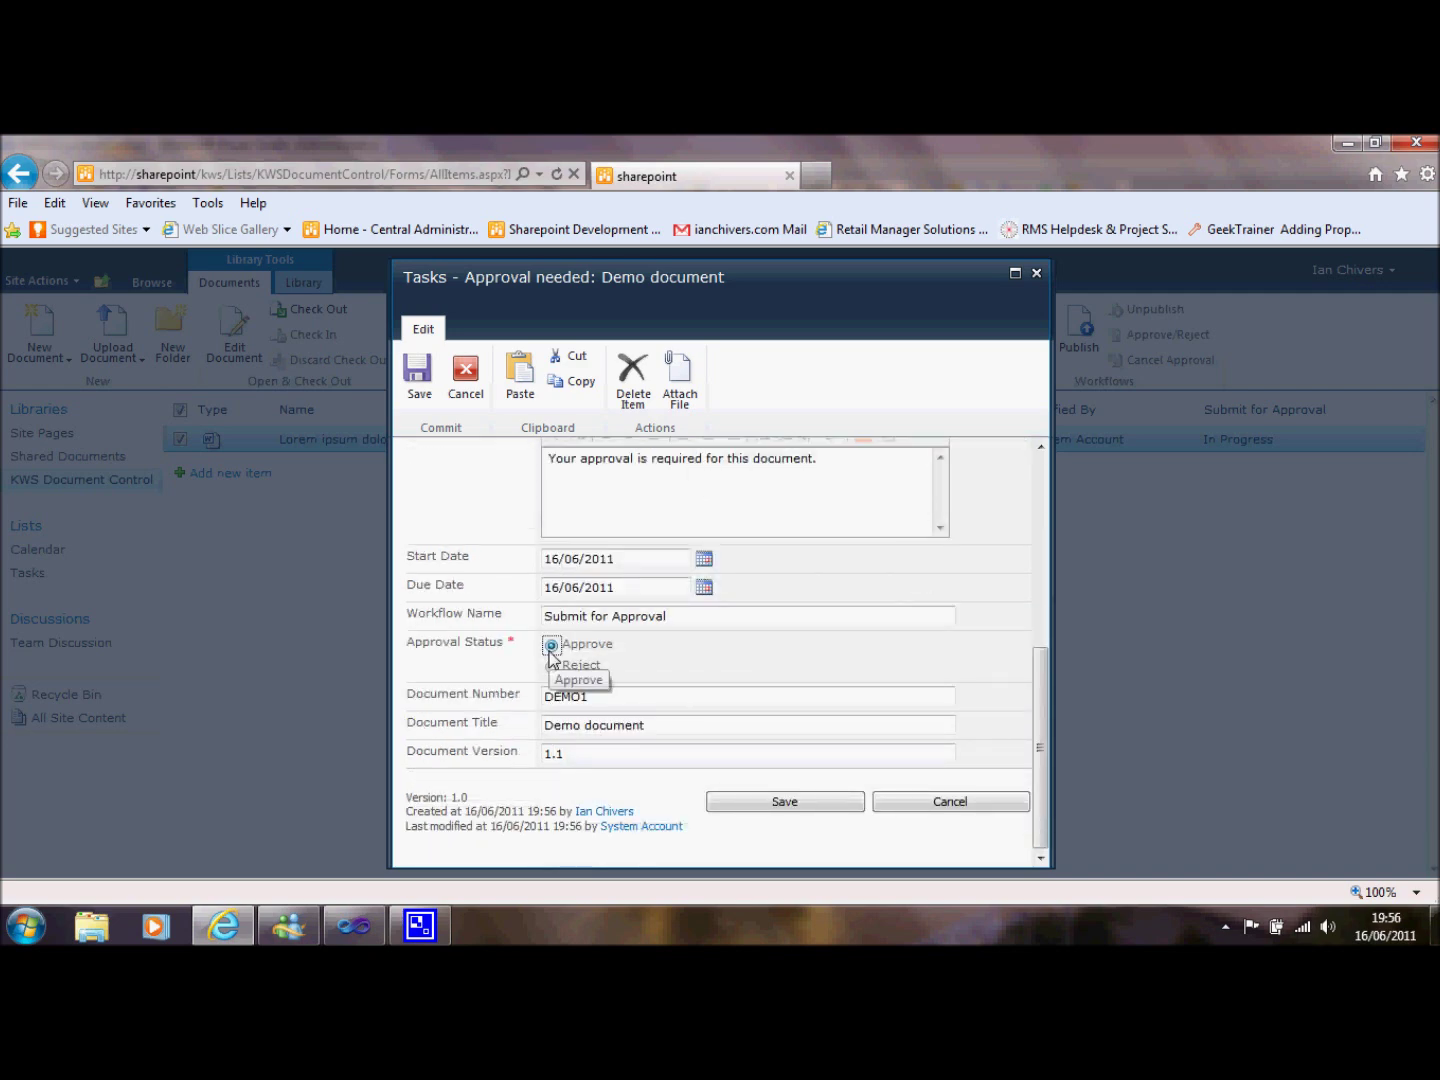
left_click(766, 803)
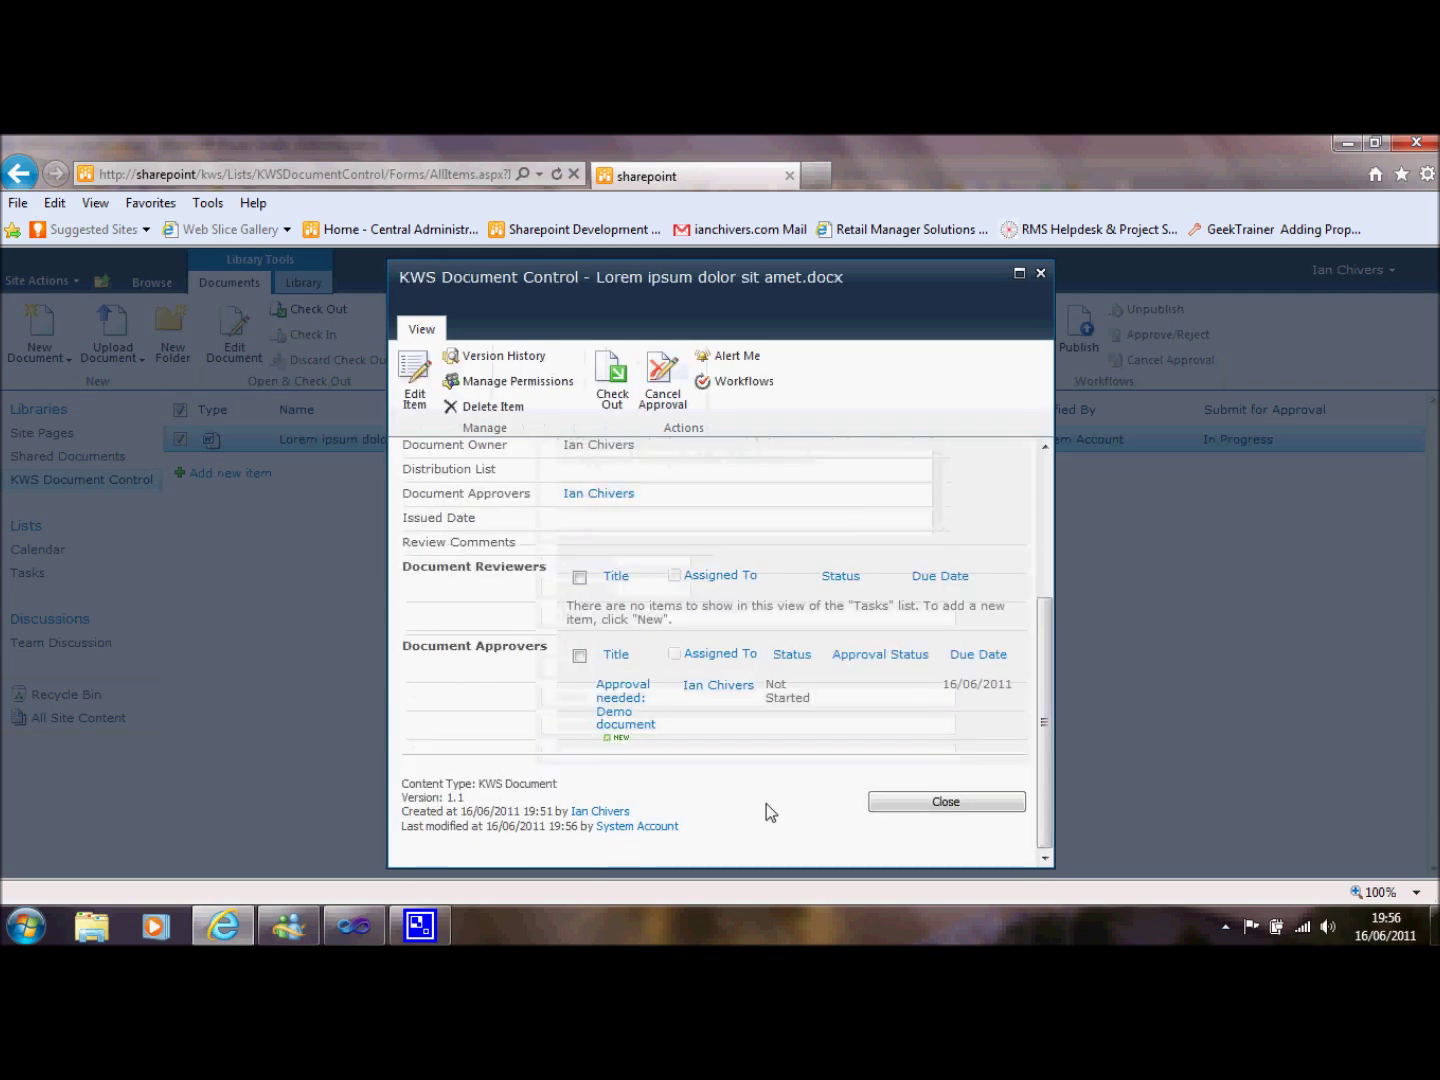
left_click(937, 808)
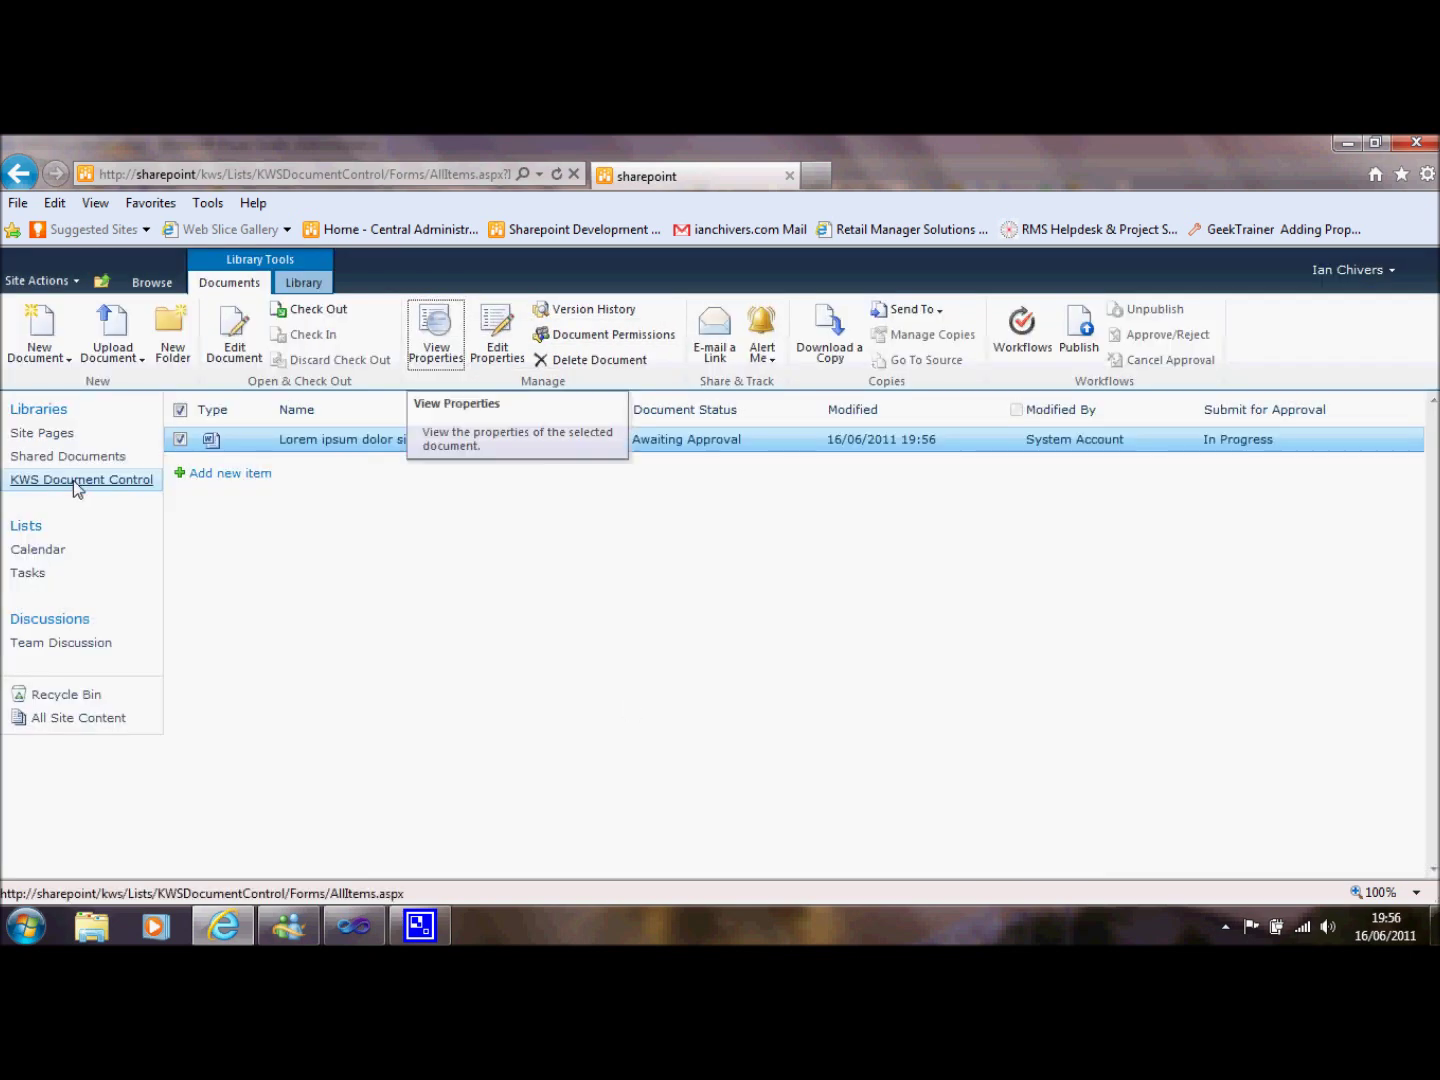
Publish the approved document as major version 2.0 and reload the library.
left_click(70, 480)
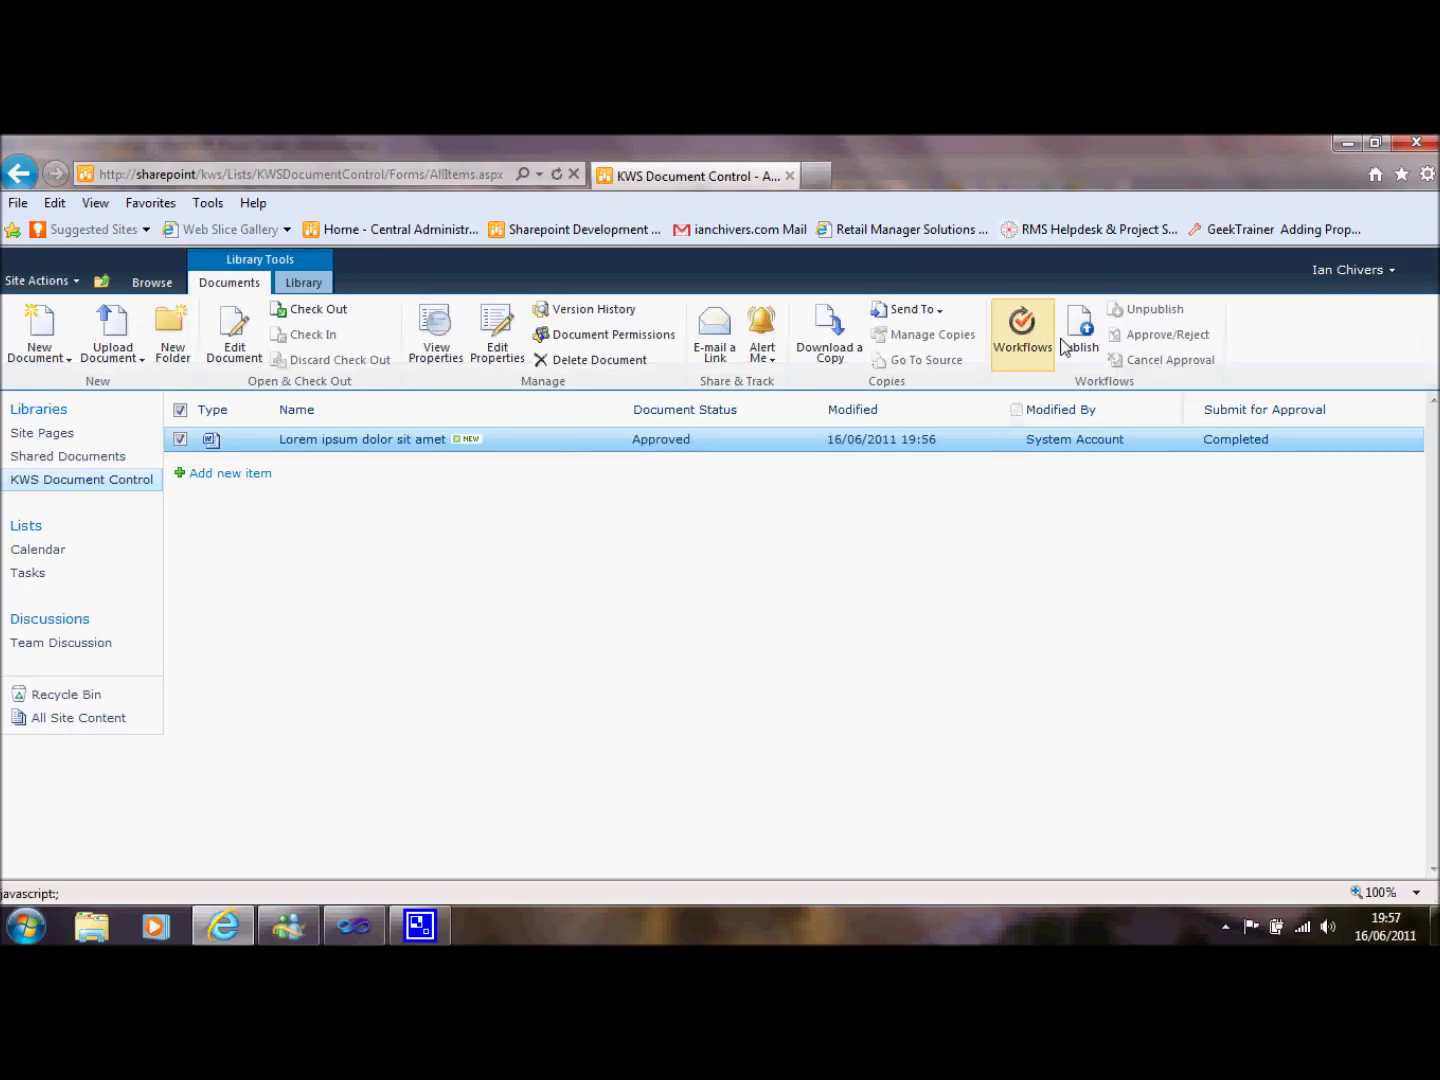
left_click(1081, 329)
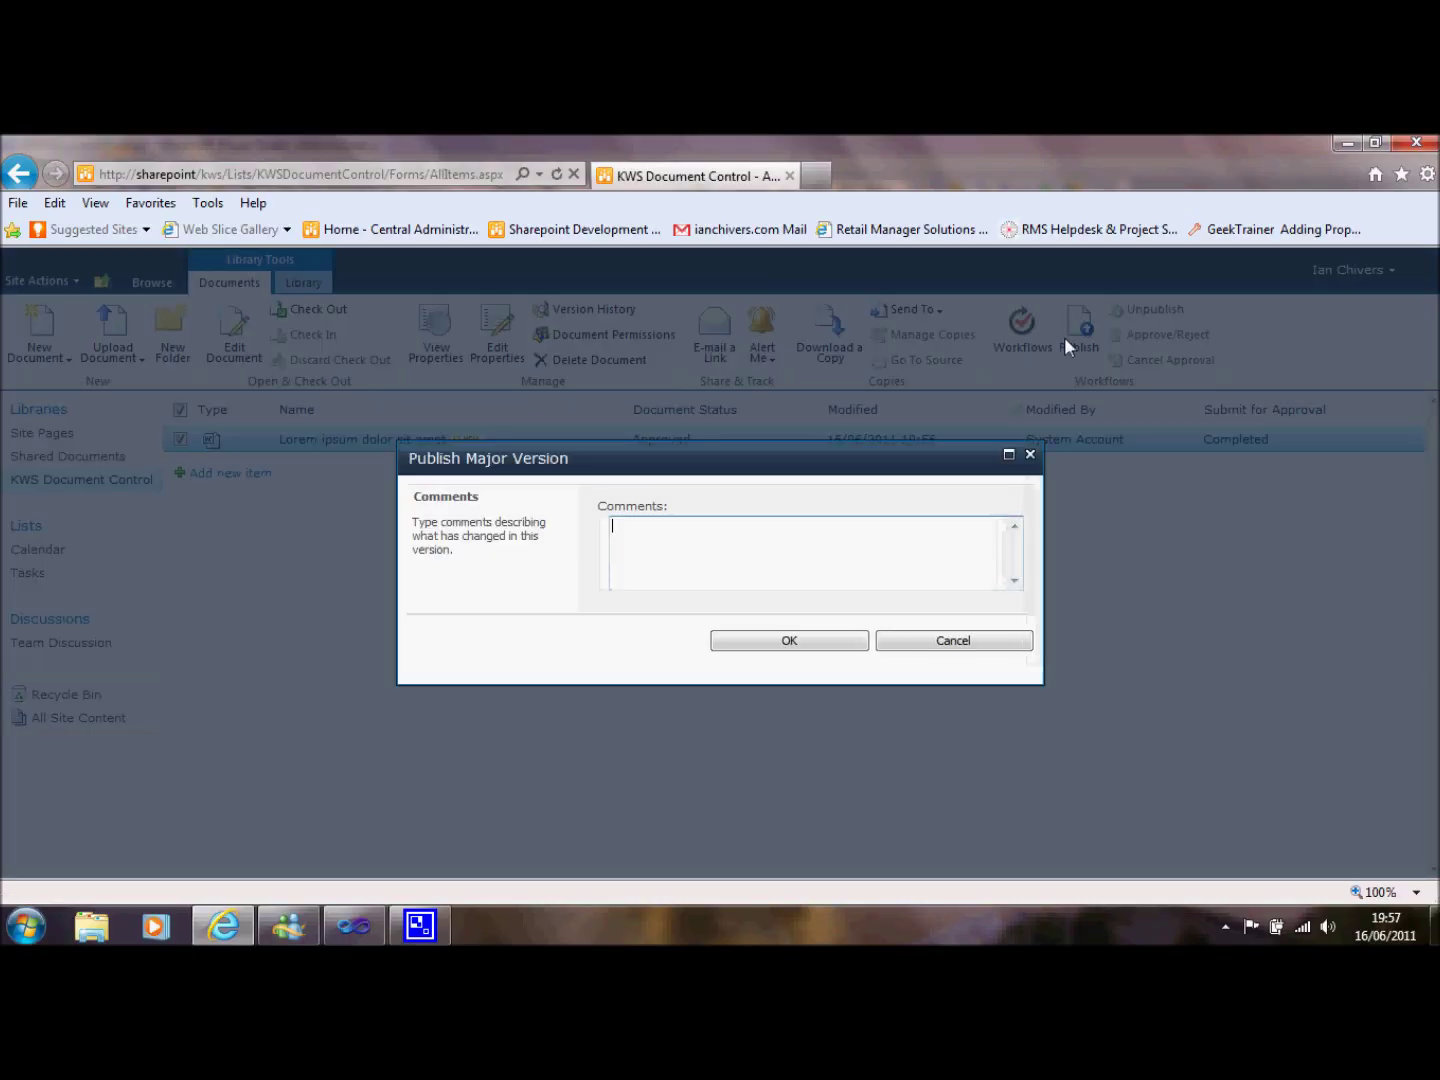
left_click(816, 640)
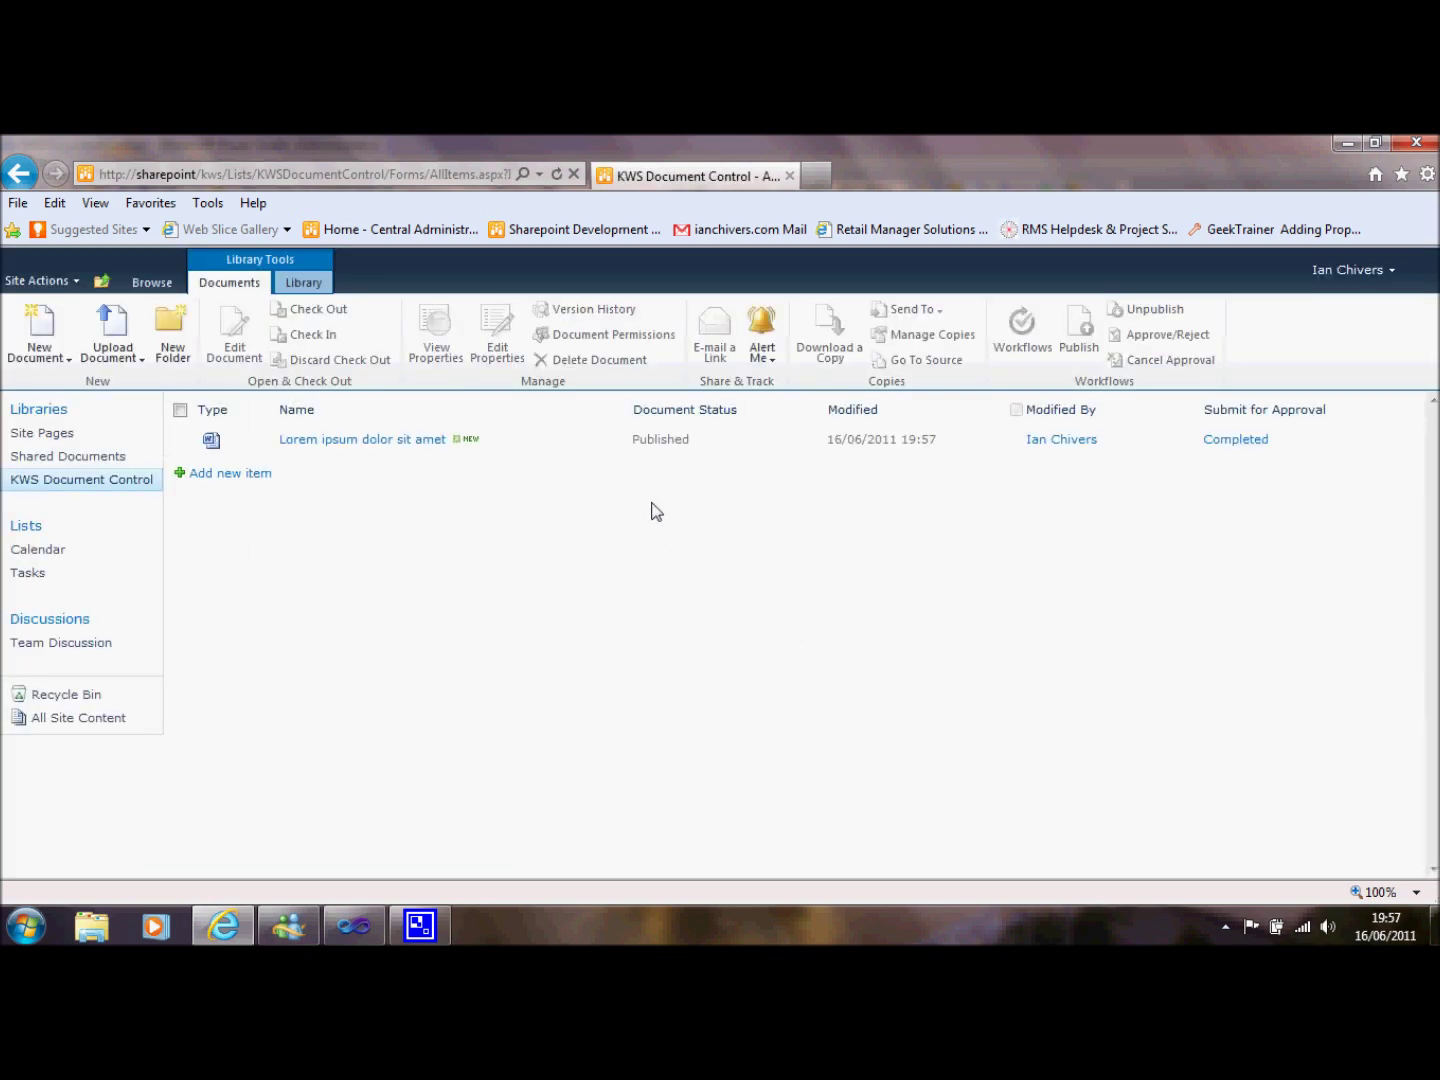
left_click(129, 482)
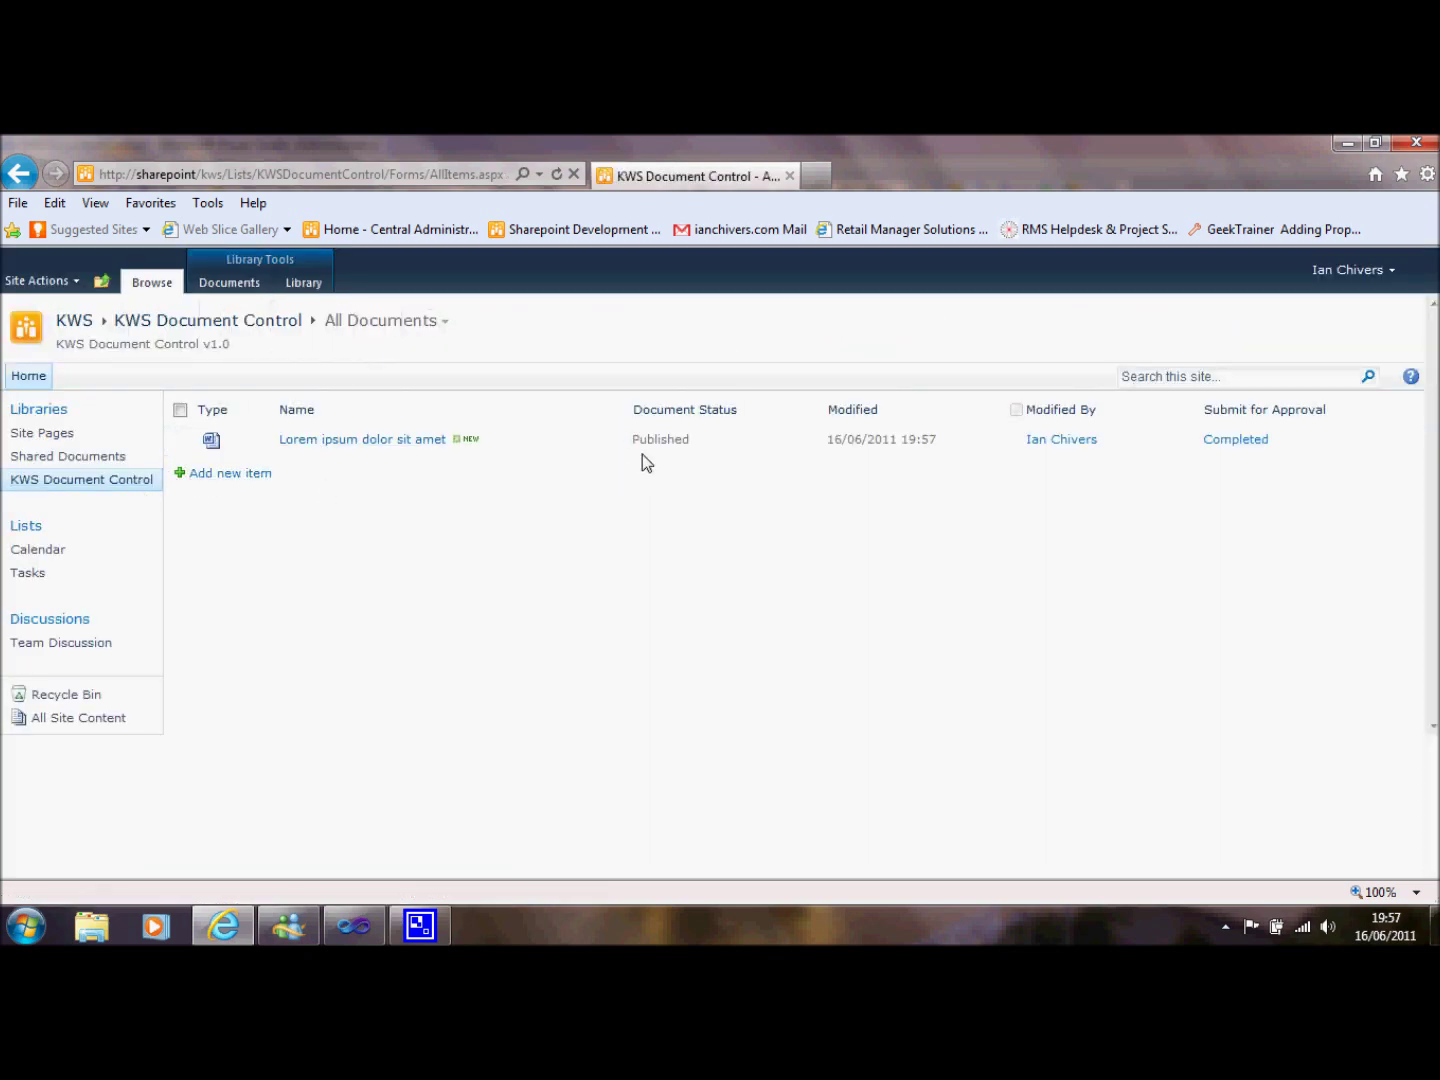
Open the DEMO1 Demo document in Word from the Published Documents view.
left_click(447, 324)
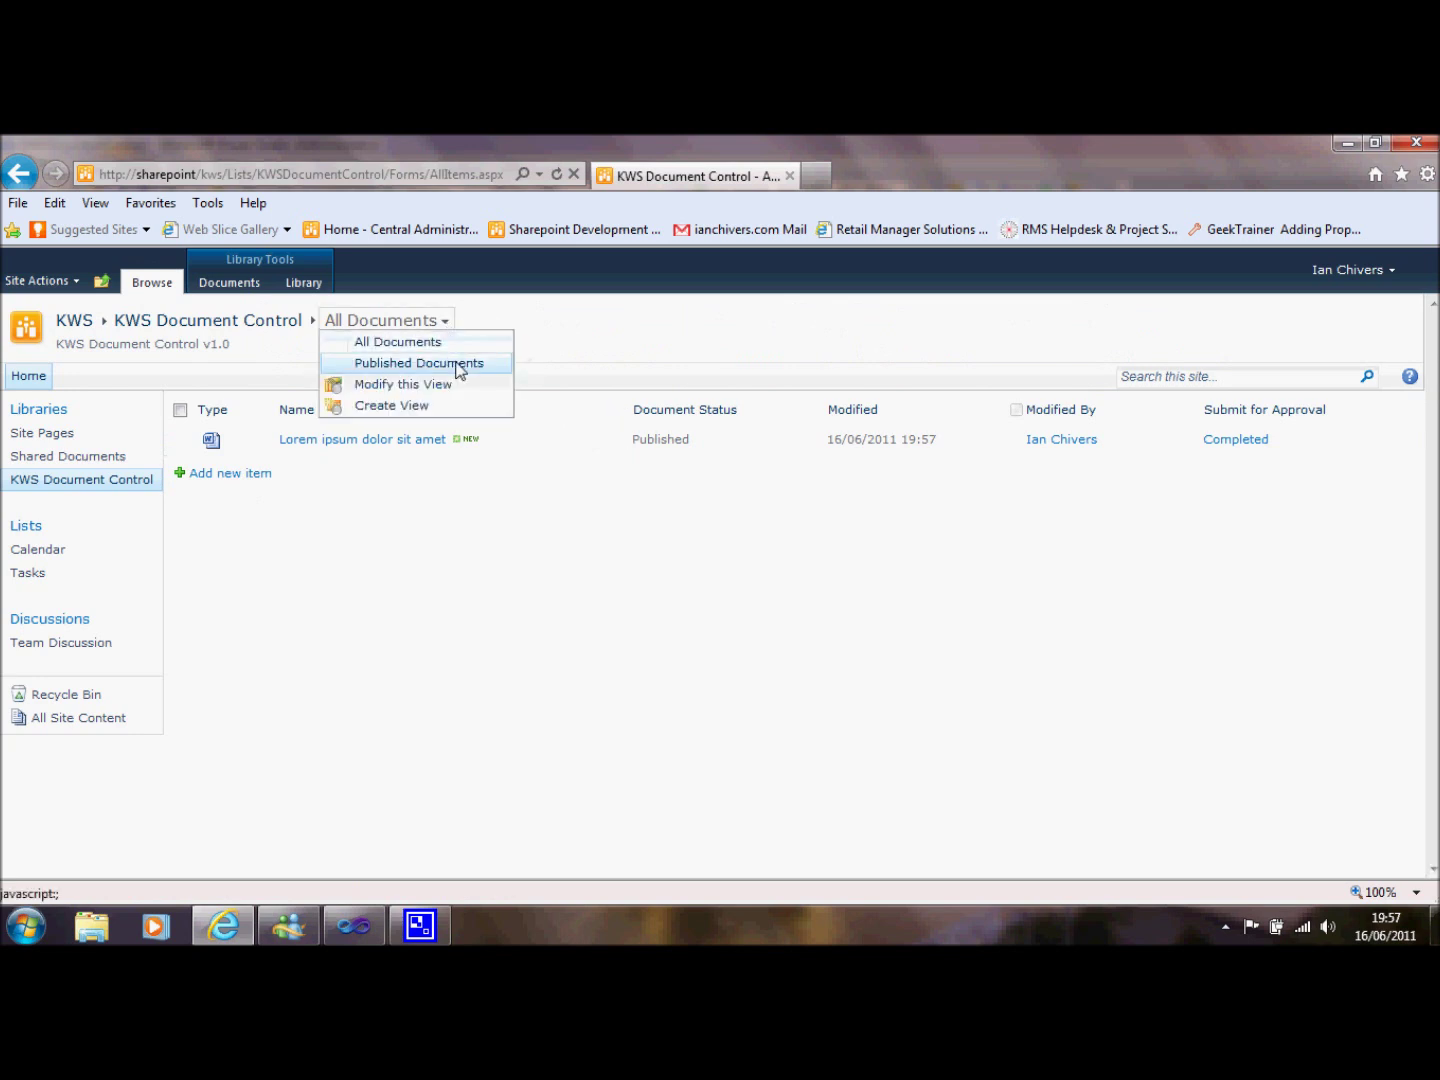
left_click(459, 367)
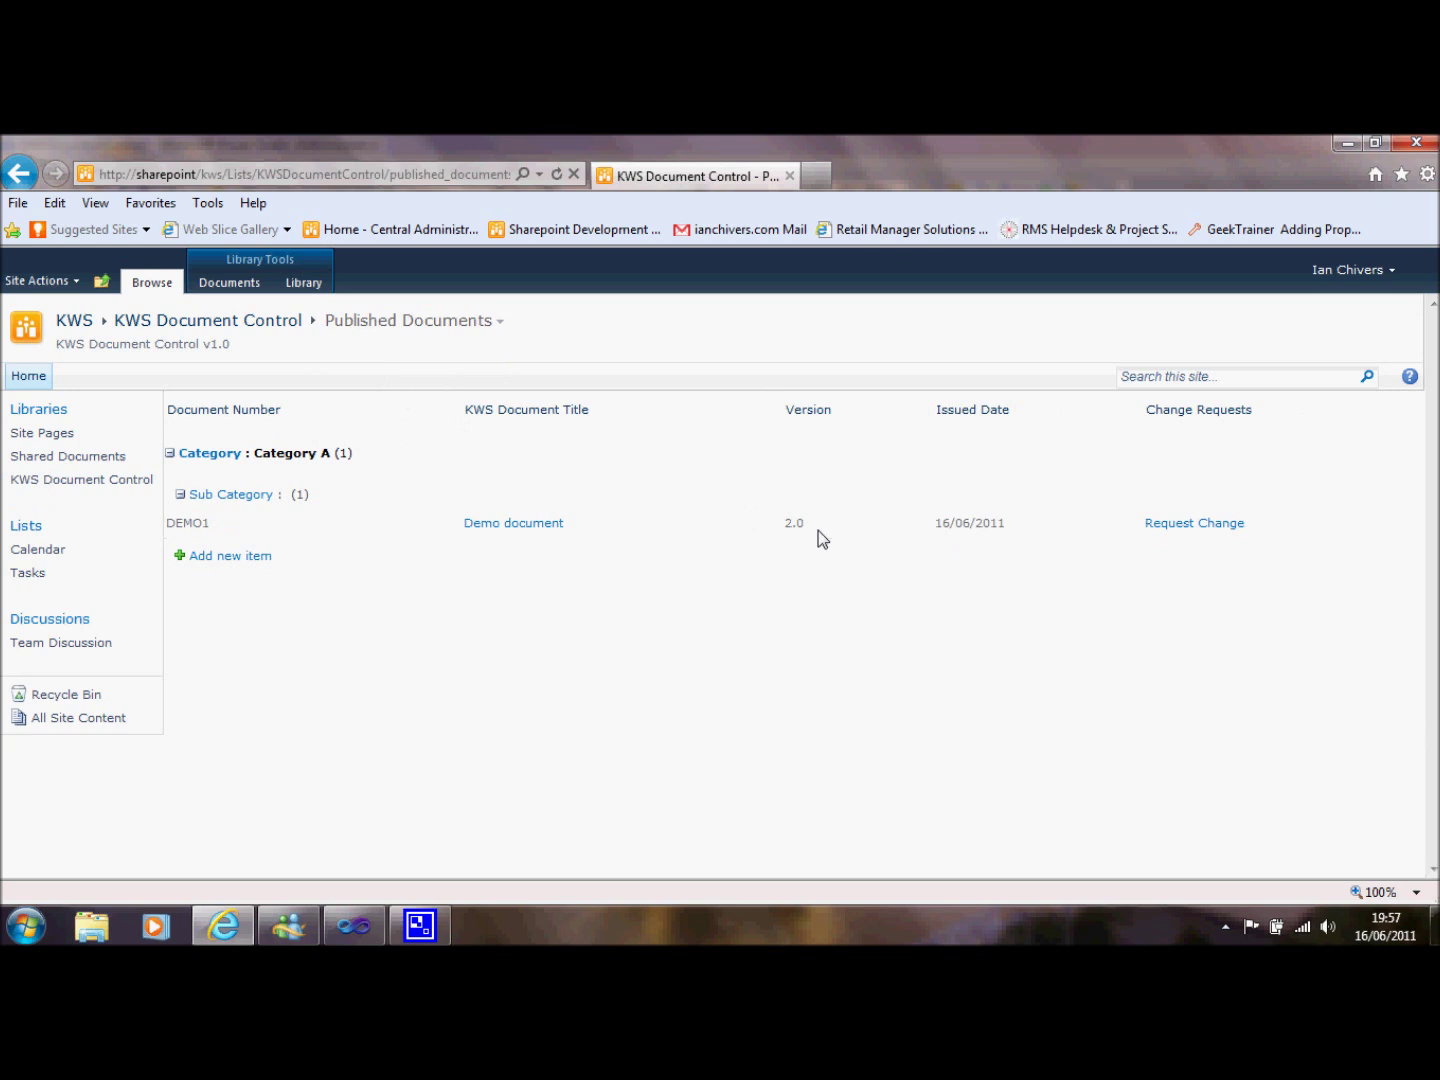
left_click(549, 524)
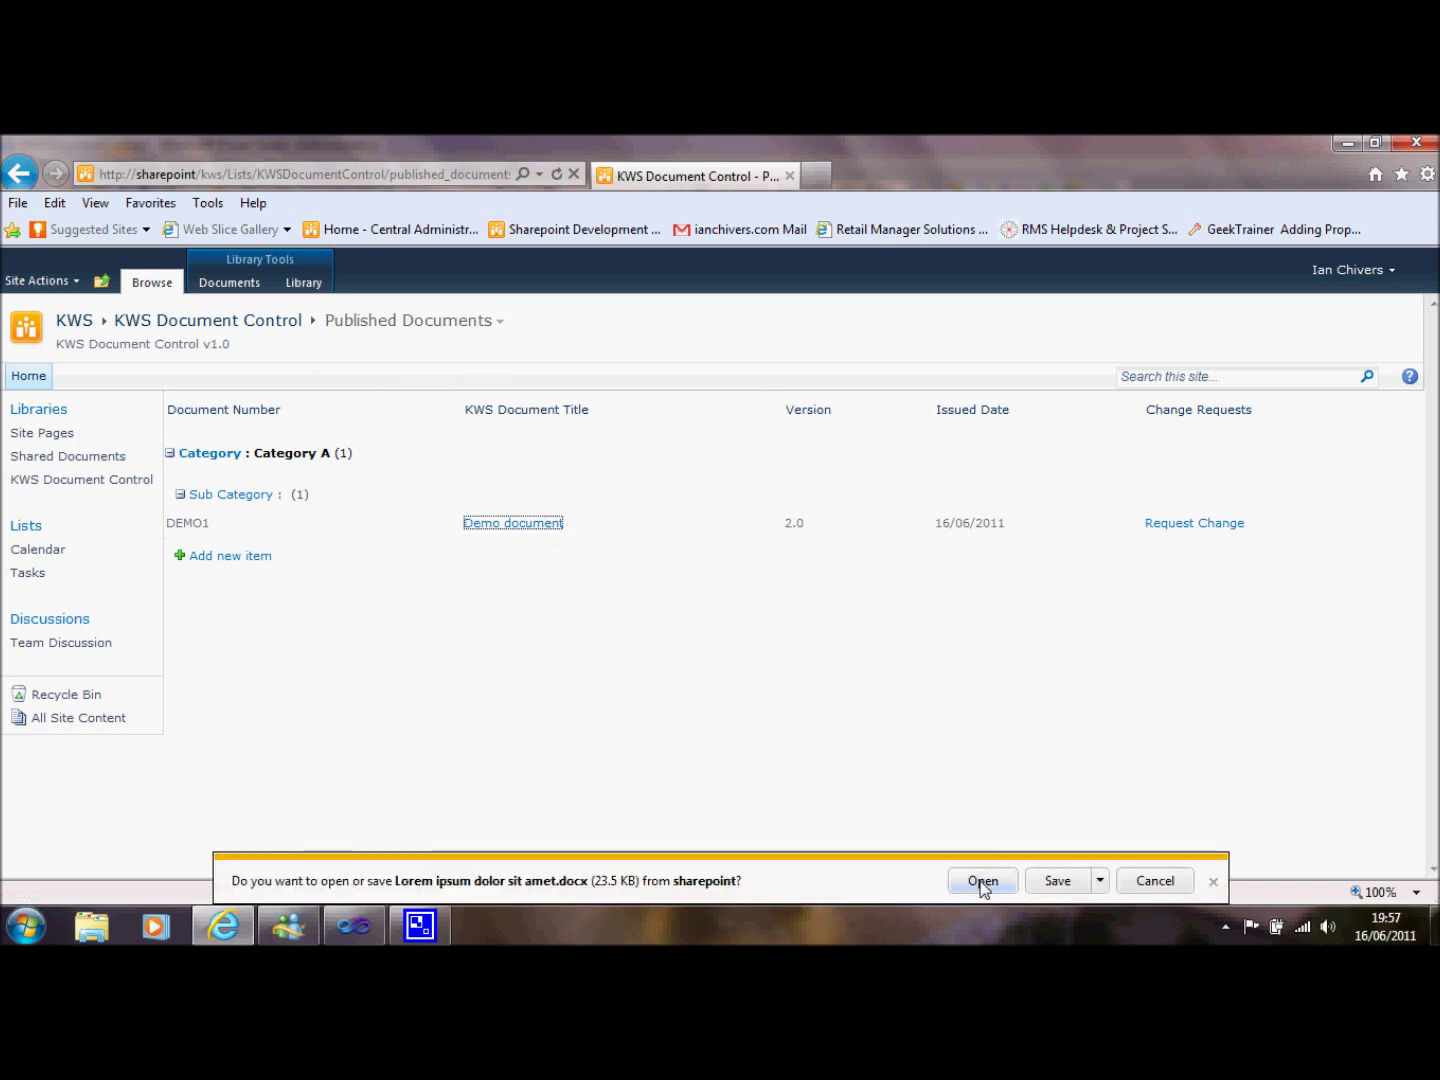
left_click(984, 881)
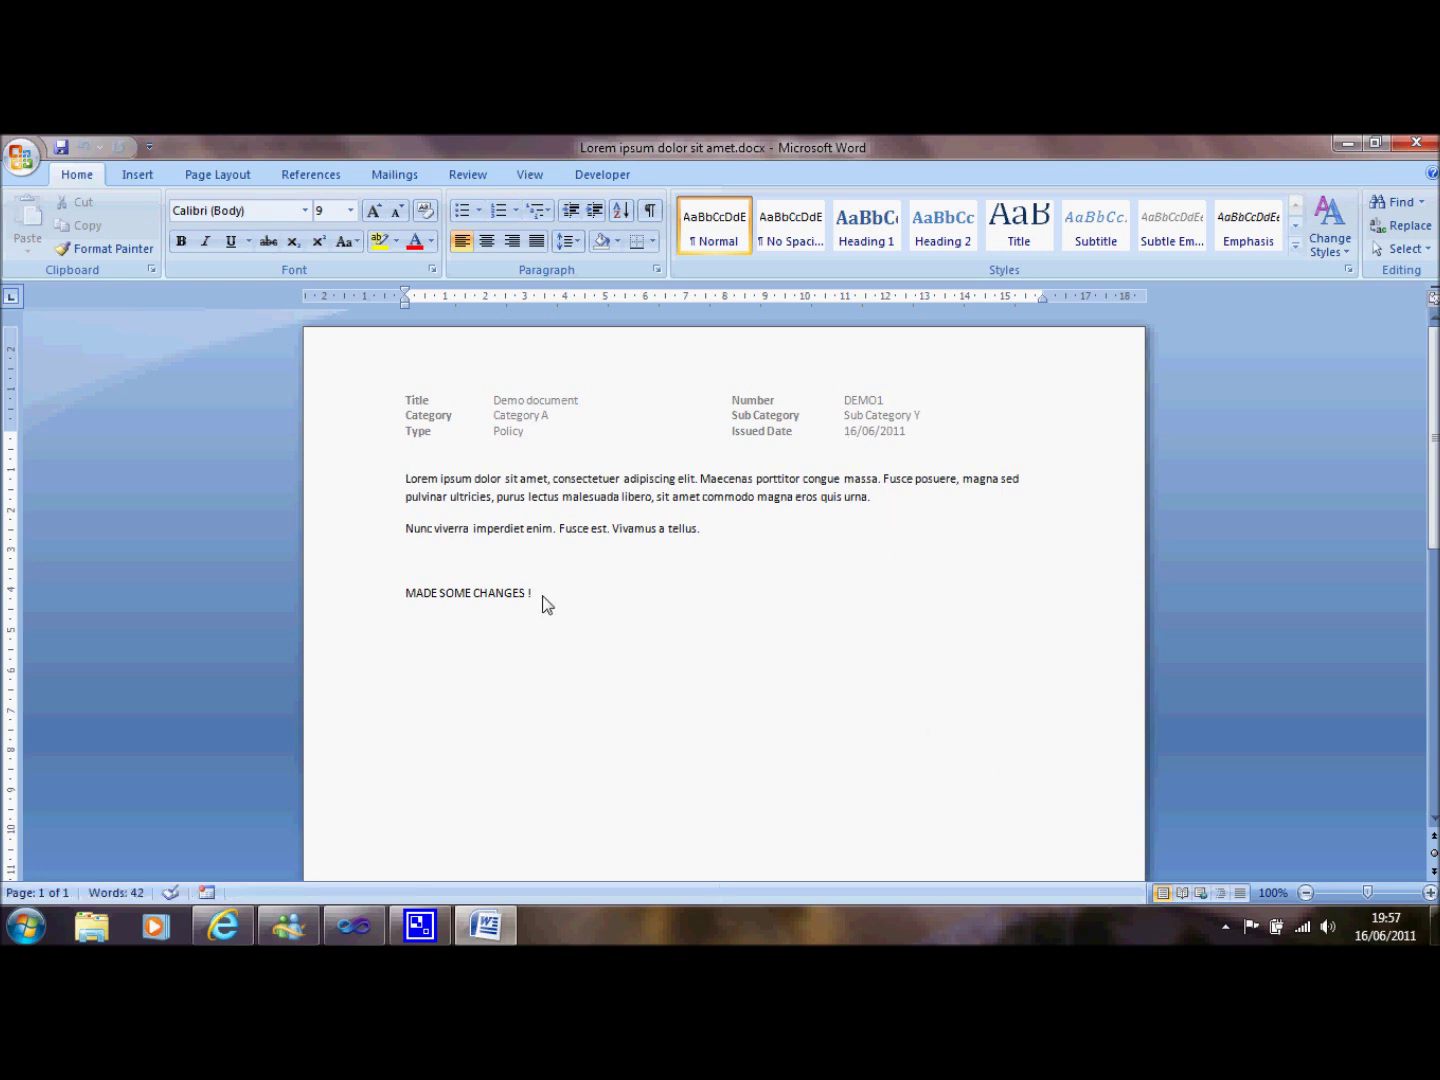
Confirm the 'MADE SOME CHANGES !' line and footer Version 2.0, then close Word.
left_click_drag(541, 597, 407, 596)
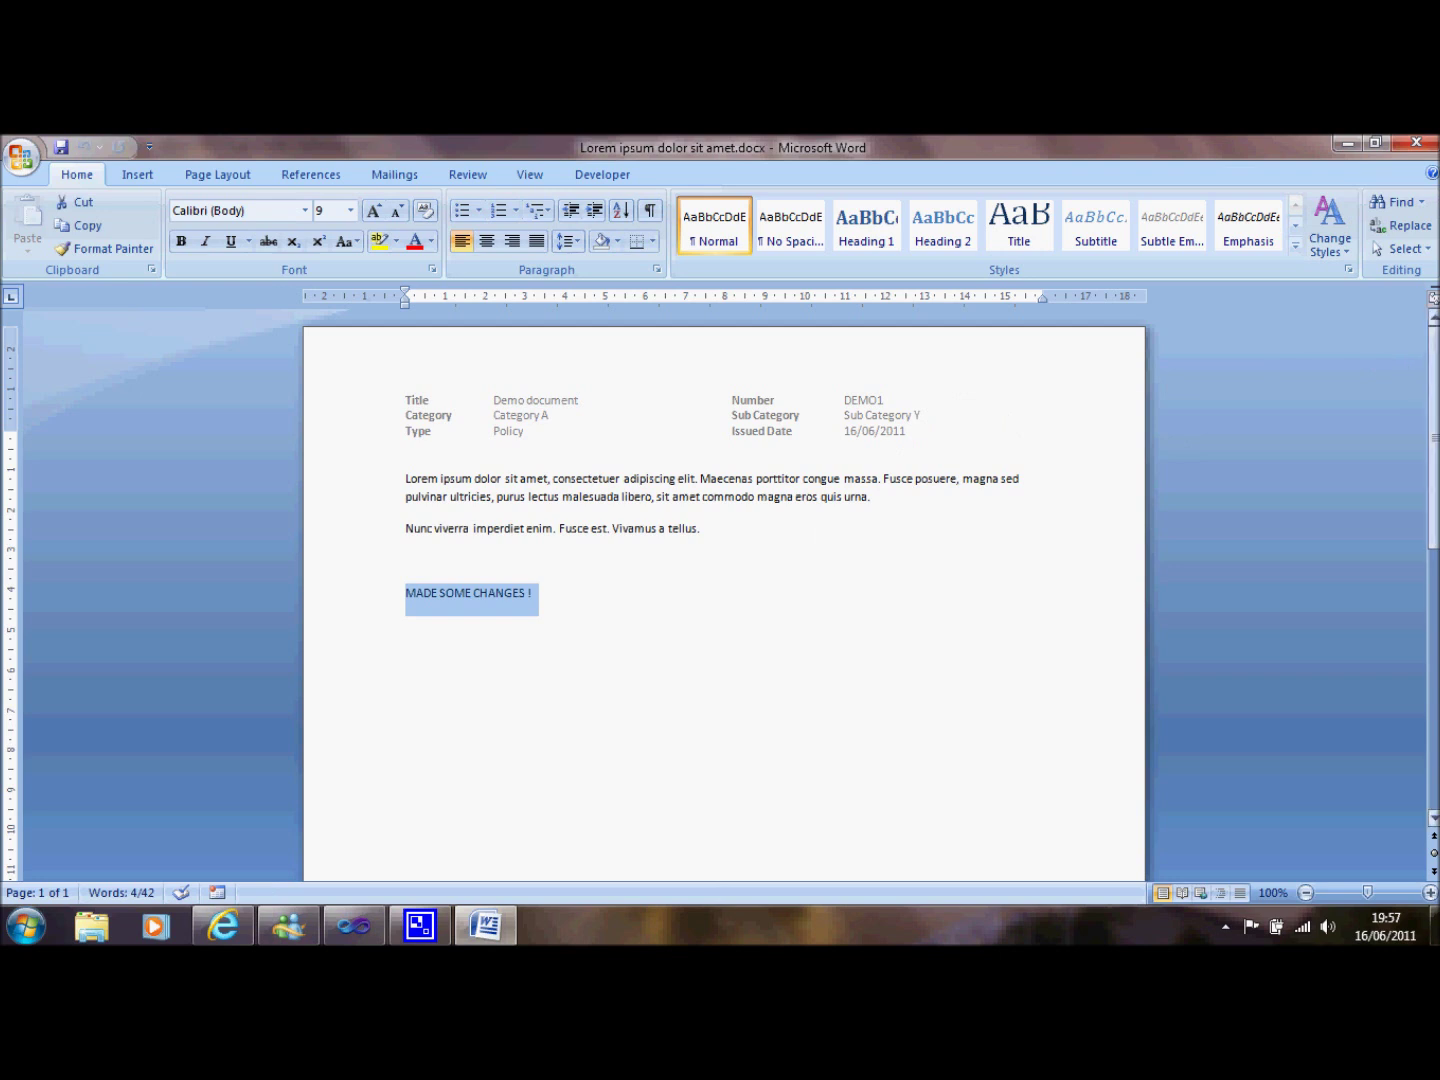
left_click_drag(1436, 365, 1418, 640)
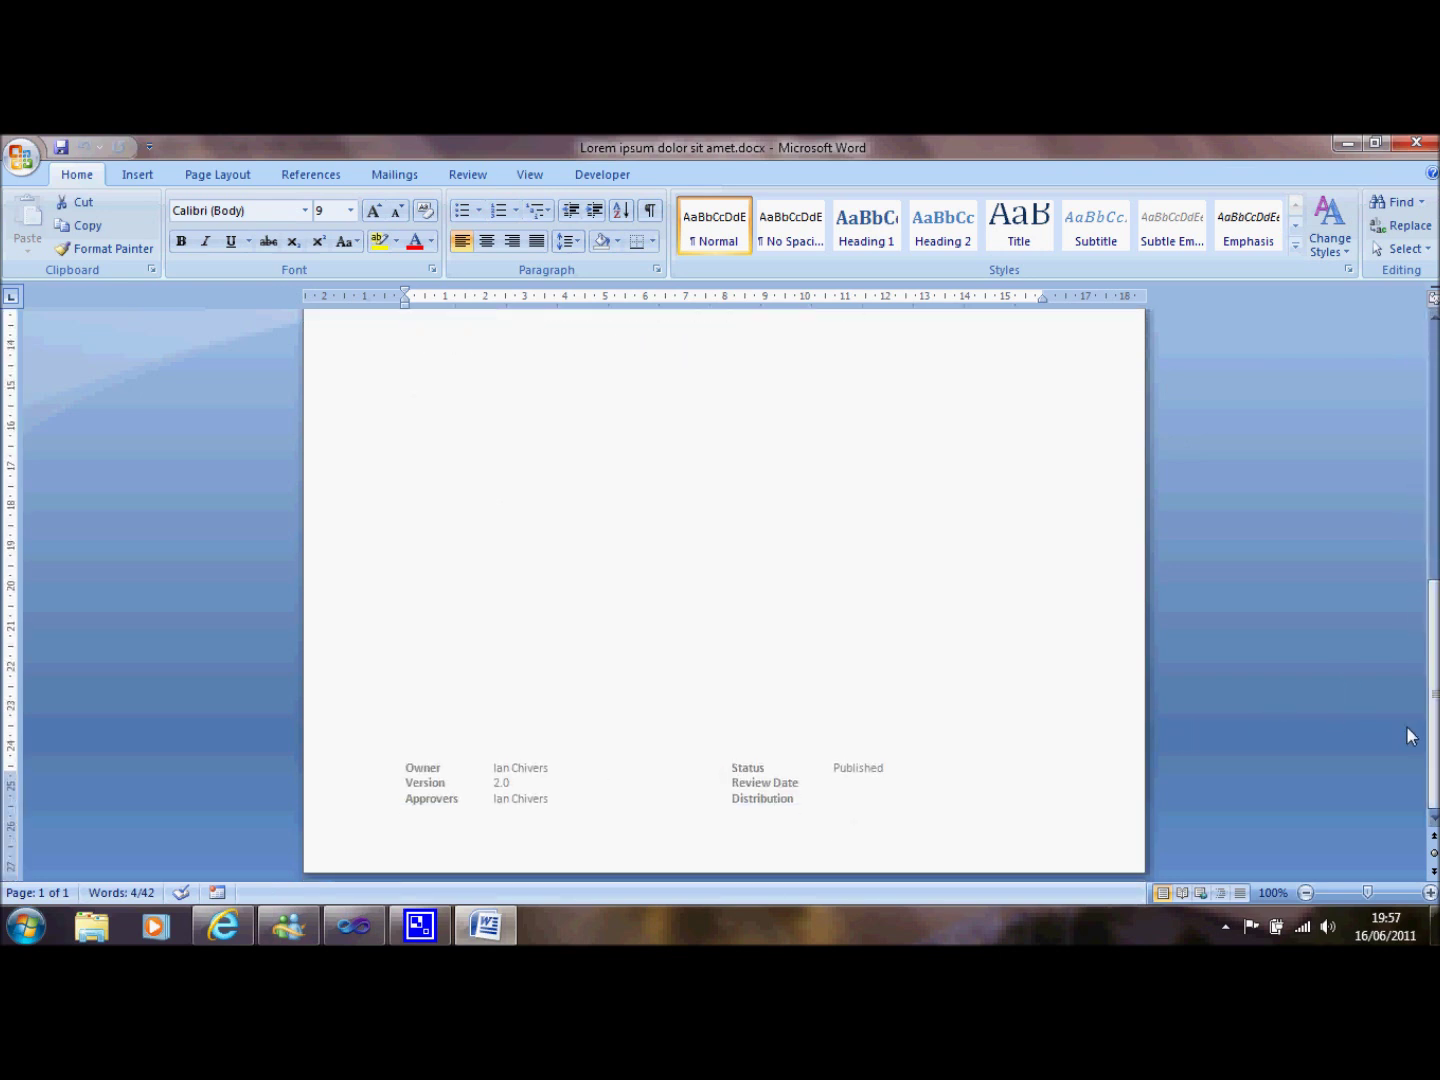
left_click_drag(1432, 740, 1418, 300)
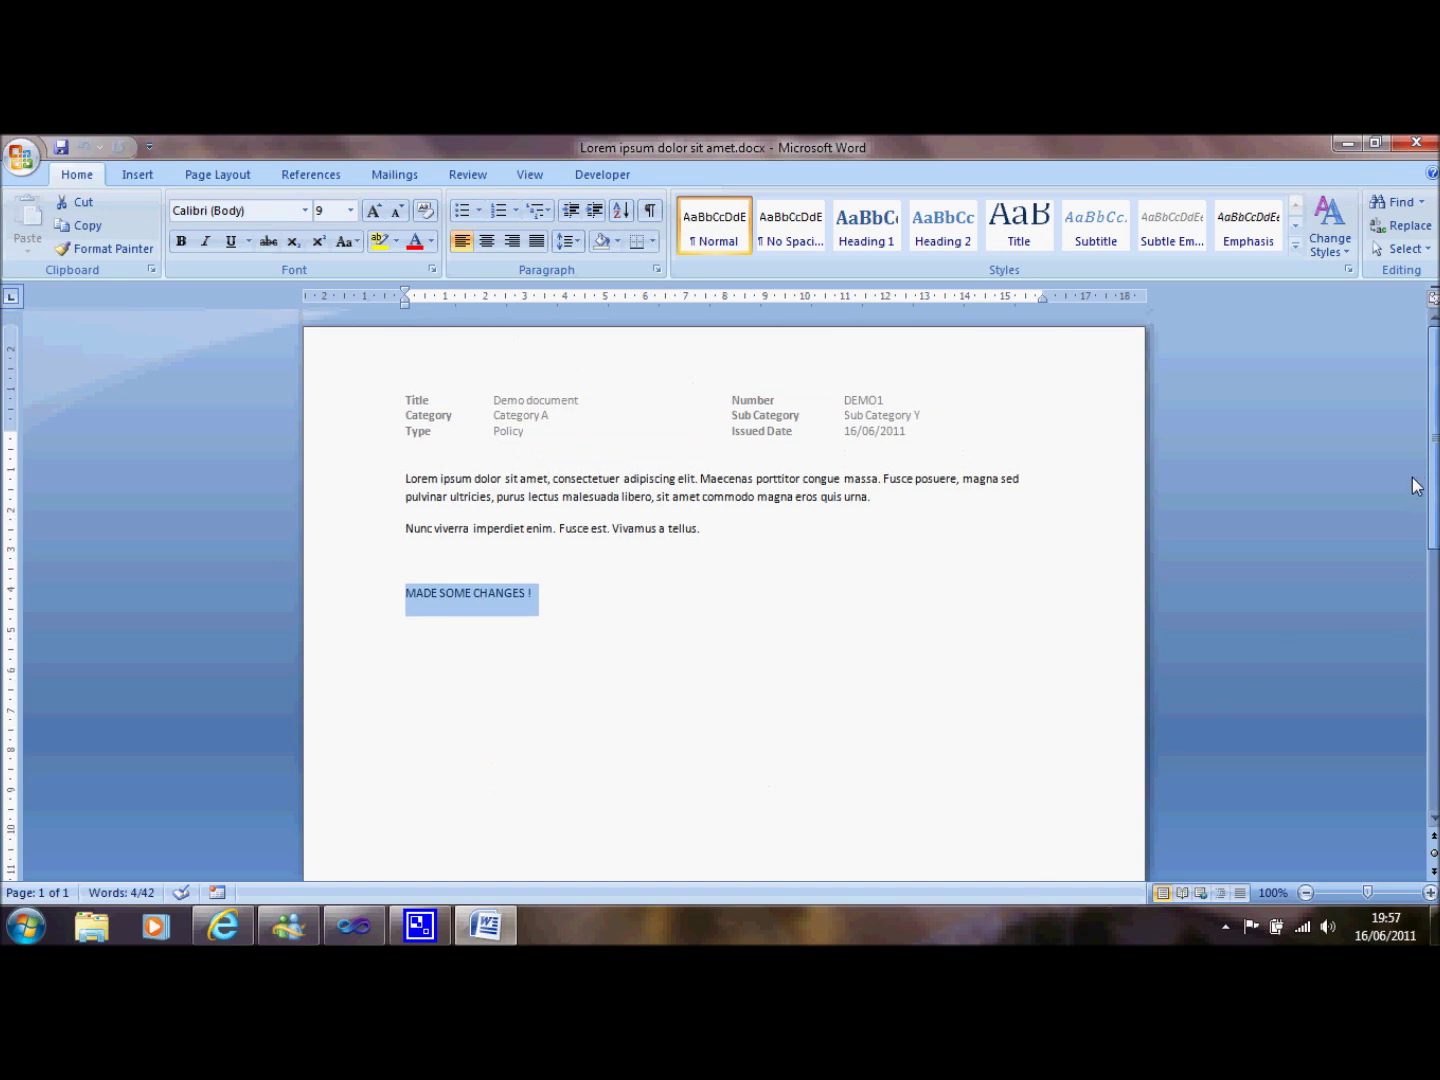
left_click(1417, 146)
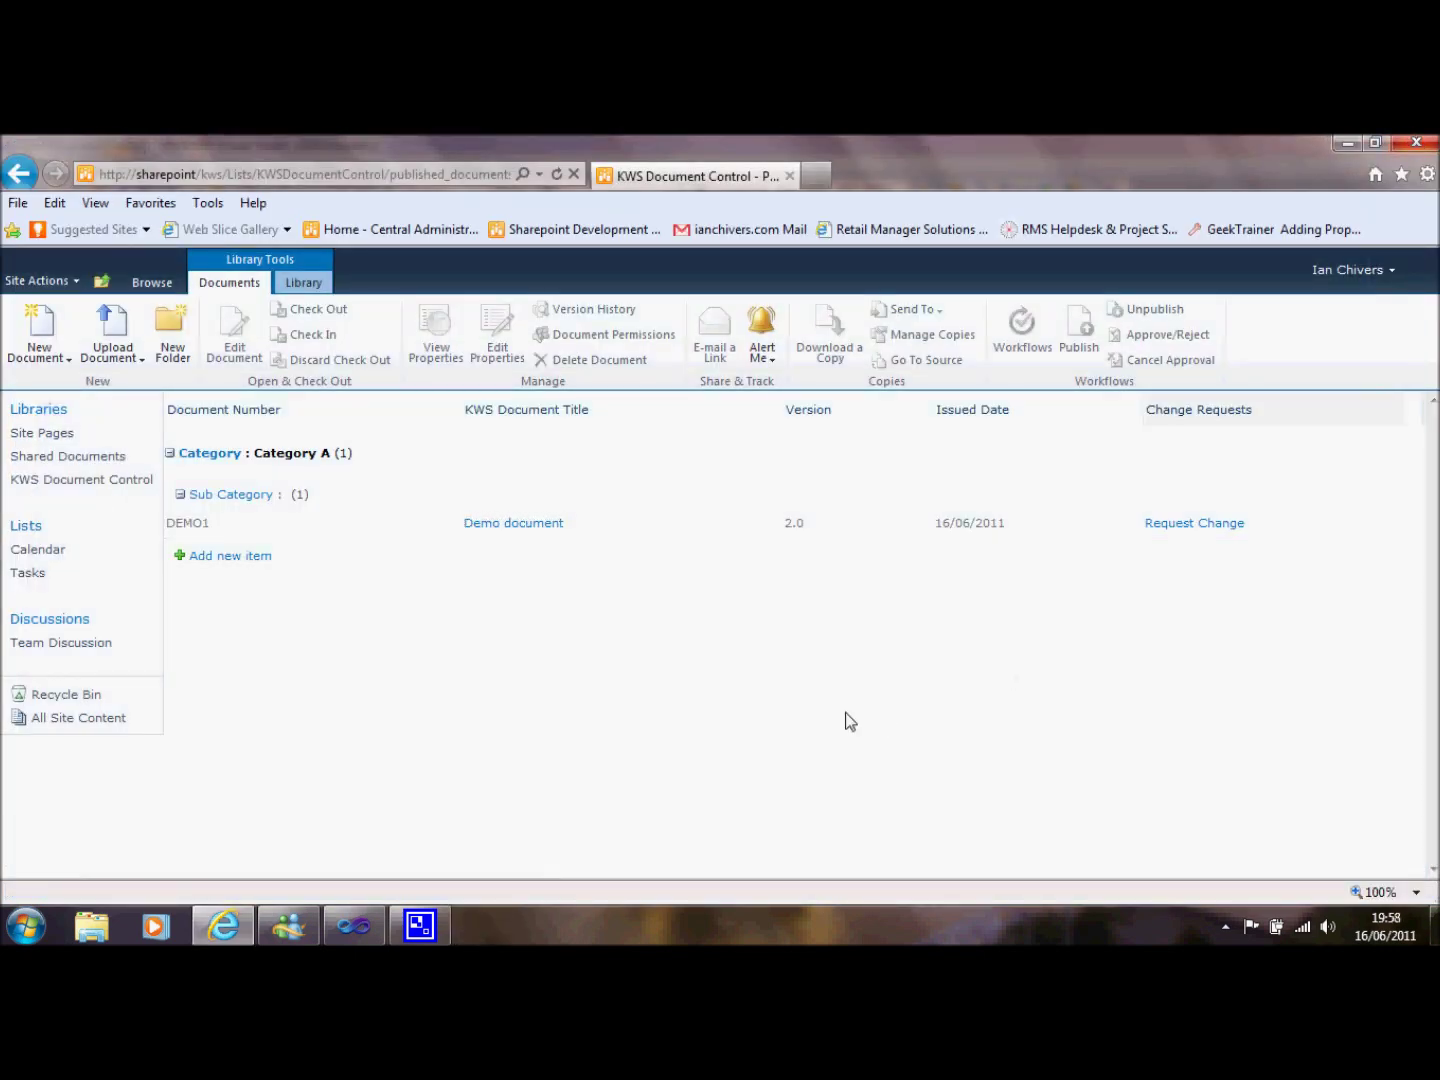